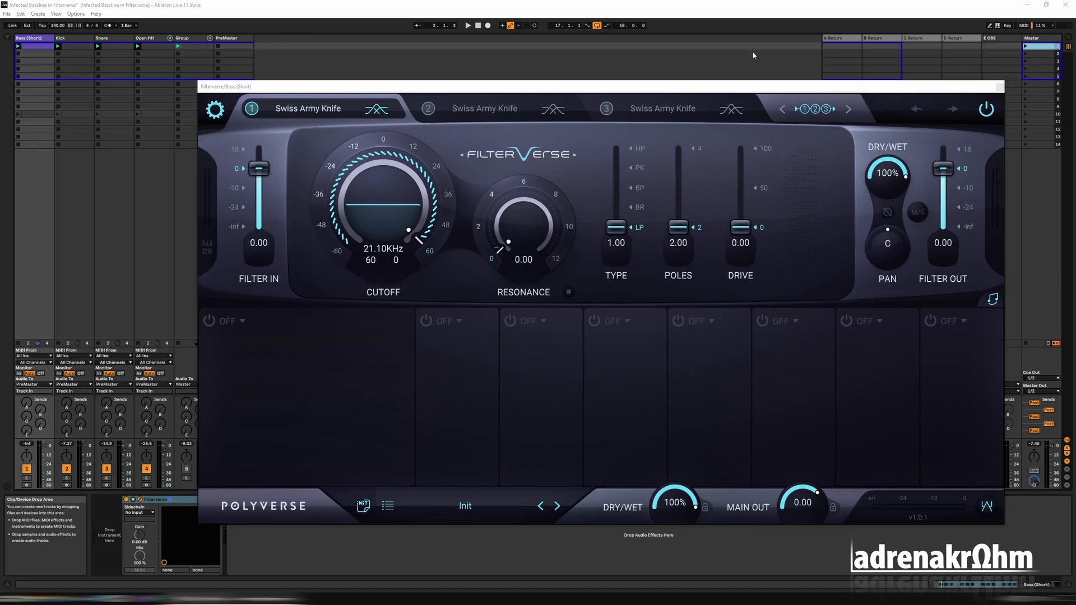
Open the Bass (Short) clip's notes for viewing, moving the Filterverse window aside and back
left_click(36, 46)
left_click_drag(459, 93, 461, 531)
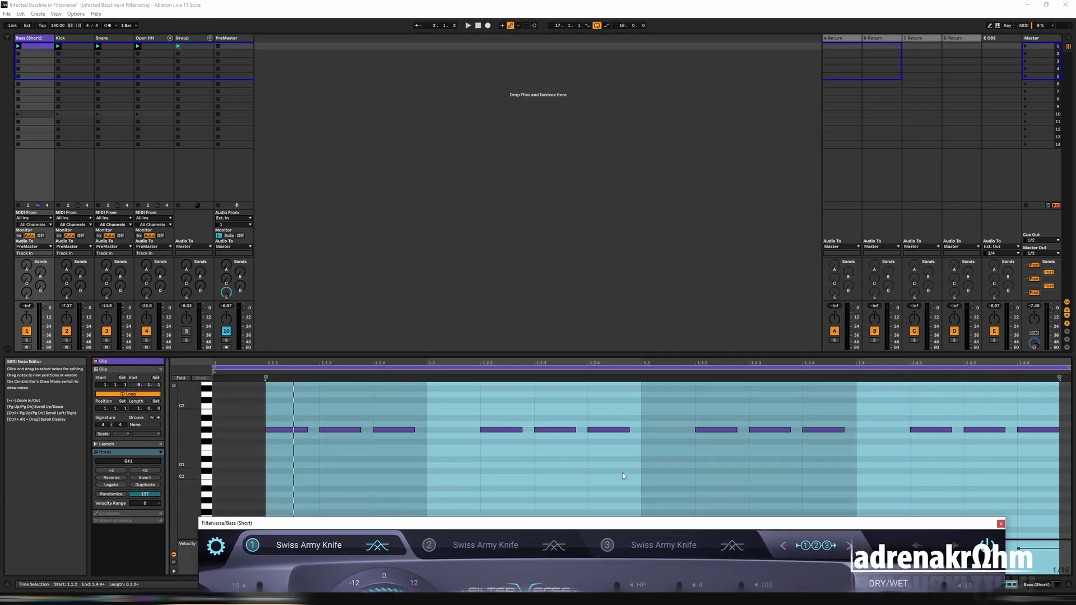
left_click_drag(596, 522, 587, 62)
Enable modulator slot 1 as an Oscillator and set its shape to 50% for a sawtooth wave
left_click(203, 298)
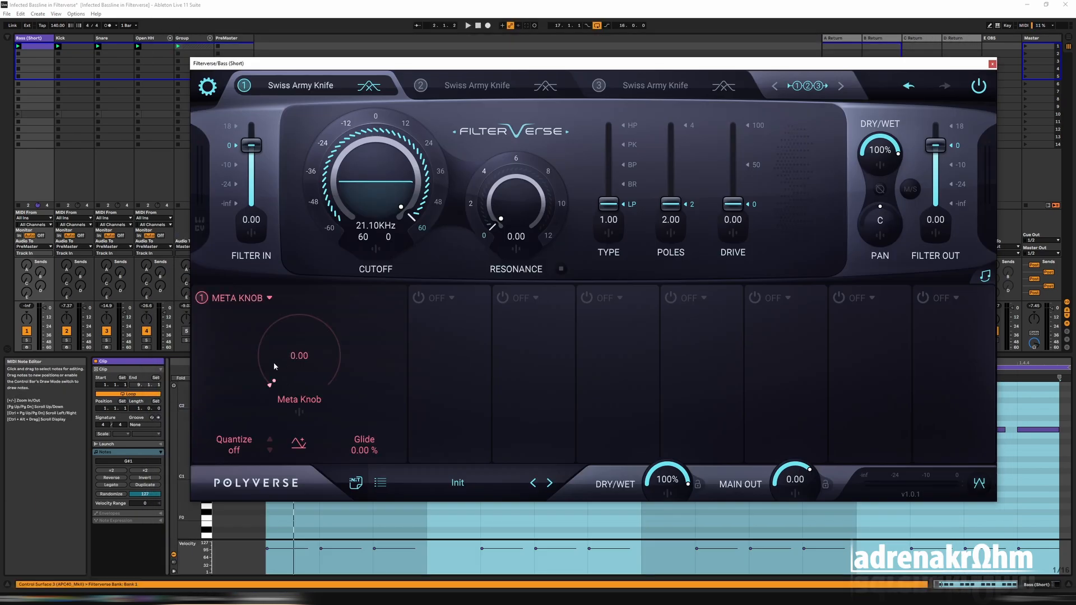
left_click(254, 298)
left_click(266, 440)
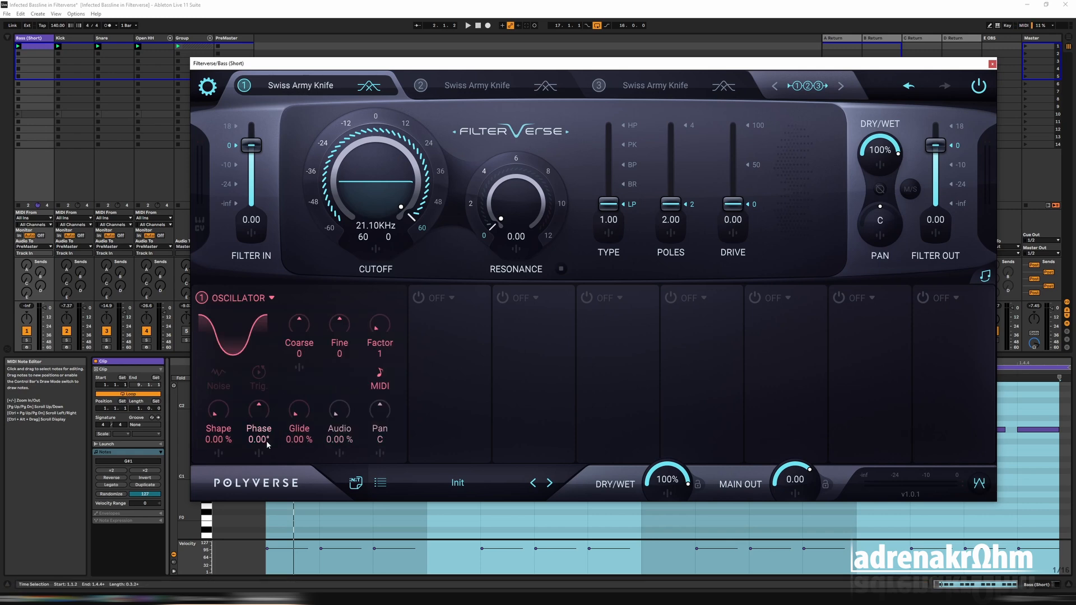
mouse_move(341, 414)
left_mouse_down()
mouse_move(336, 379)
mouse_move(342, 418)
left_mouse_up()
Enable modulator slot 8 as an ADSR envelope and set its sustain to 100%
left_click(921, 299)
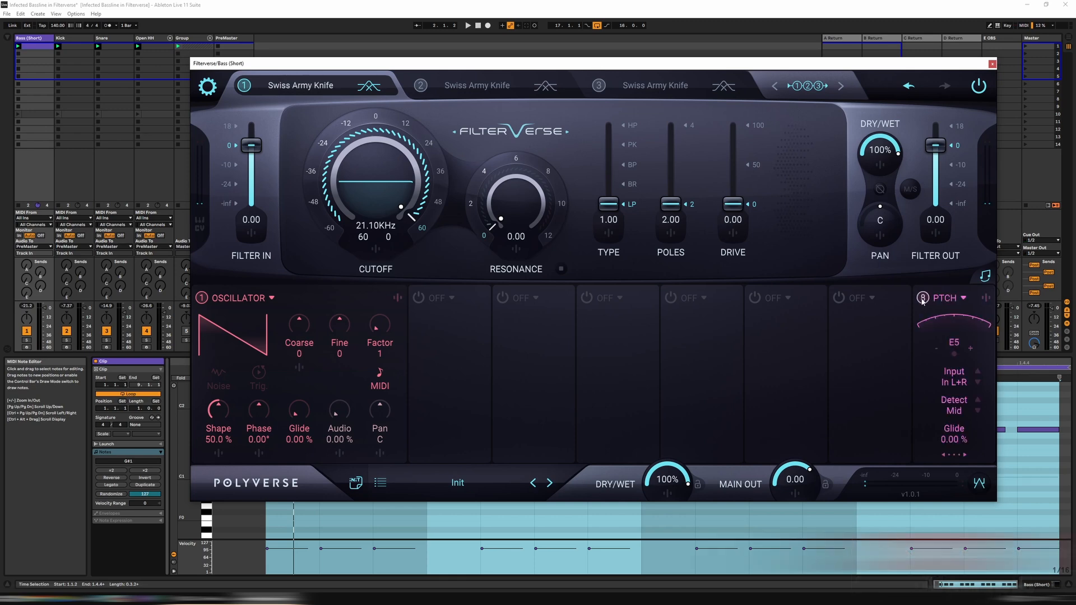
left_click(953, 299)
left_click(835, 370)
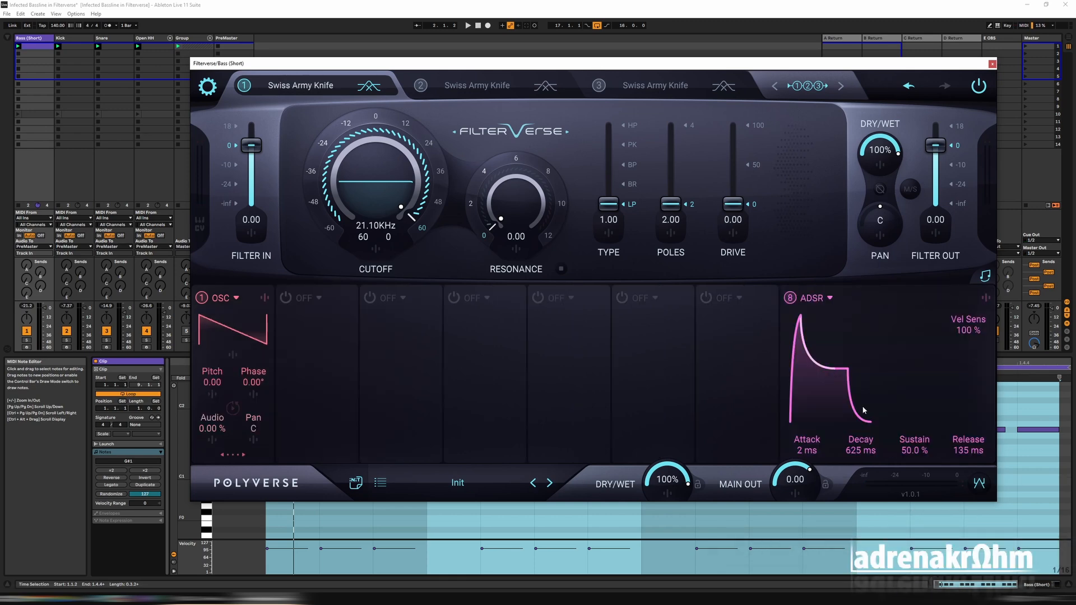
left_click_drag(914, 448, 906, 433)
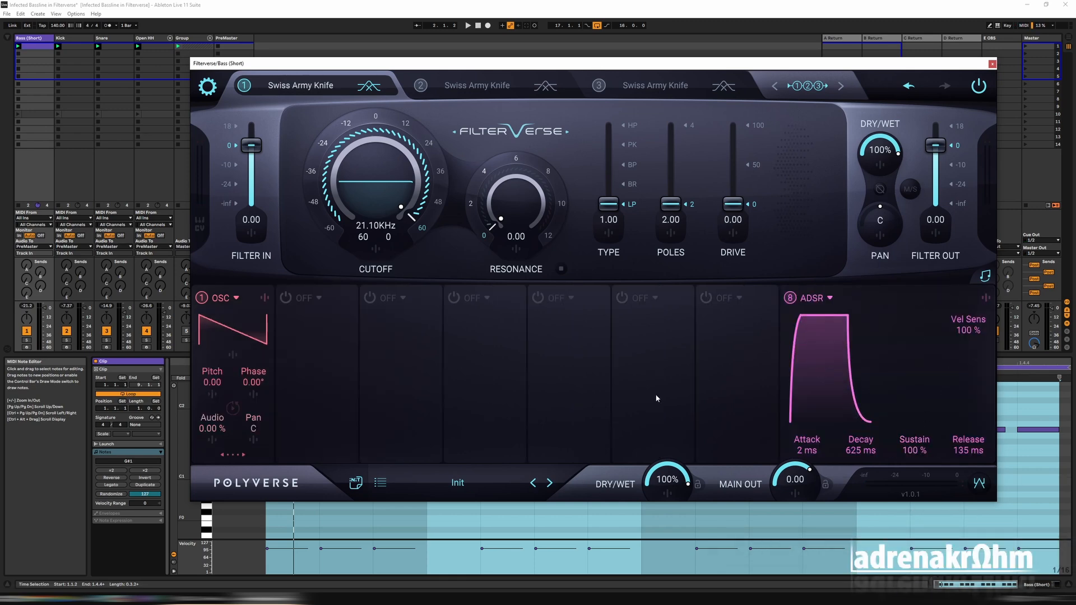
Assign ADSR 8 to modulate oscillator 1's audio level by 75
left_click(213, 440)
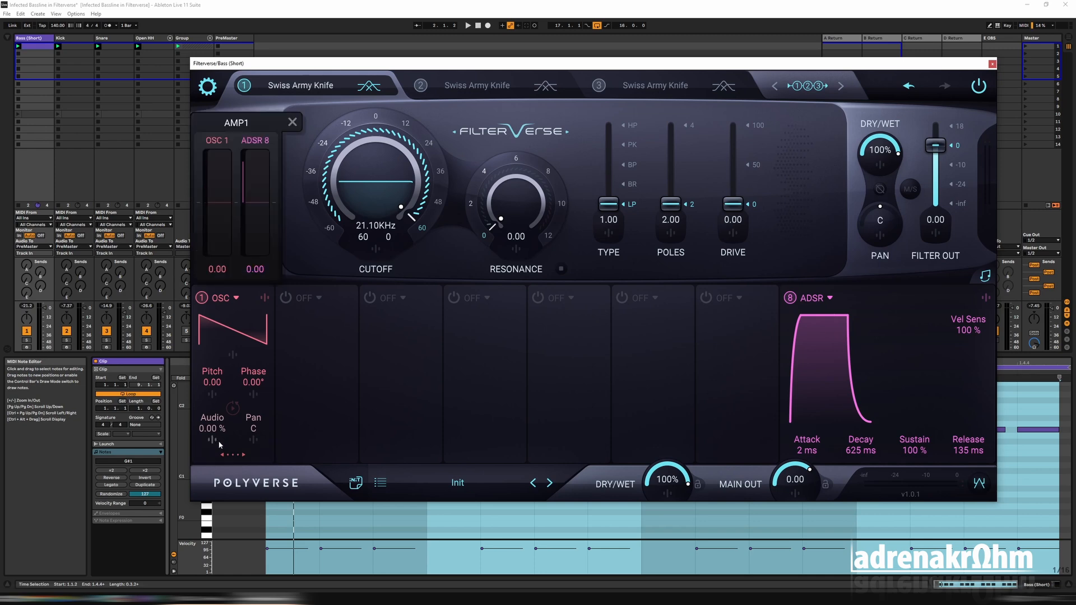
left_click_drag(259, 191, 308, 150)
left_click(292, 123)
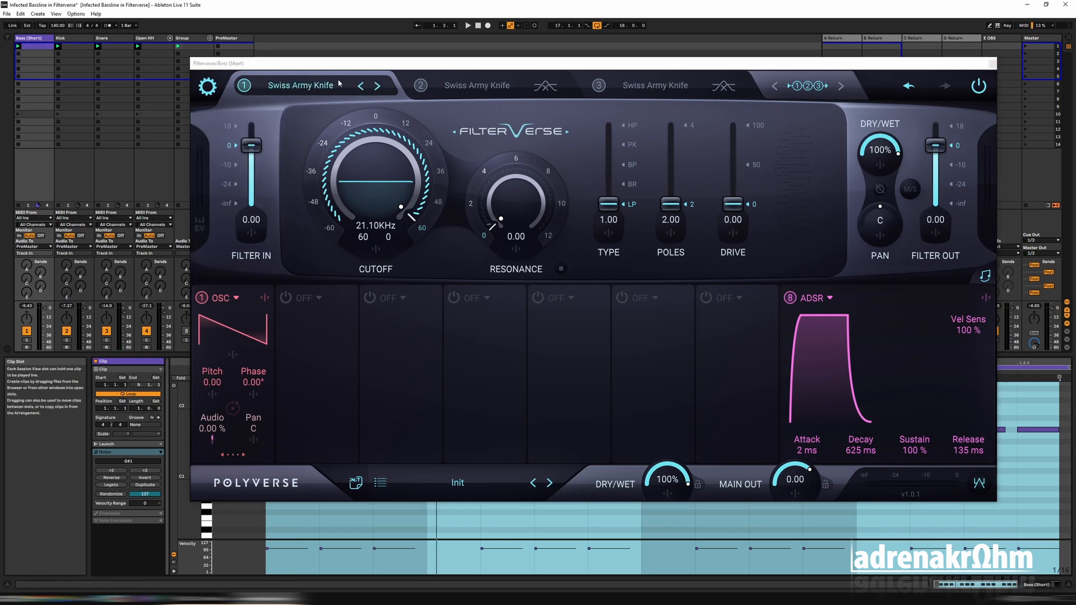
Audition the bass, solo its track, and lower ADSR 8's modulation of oscillator 1's audio level to about 30
left_click(469, 25)
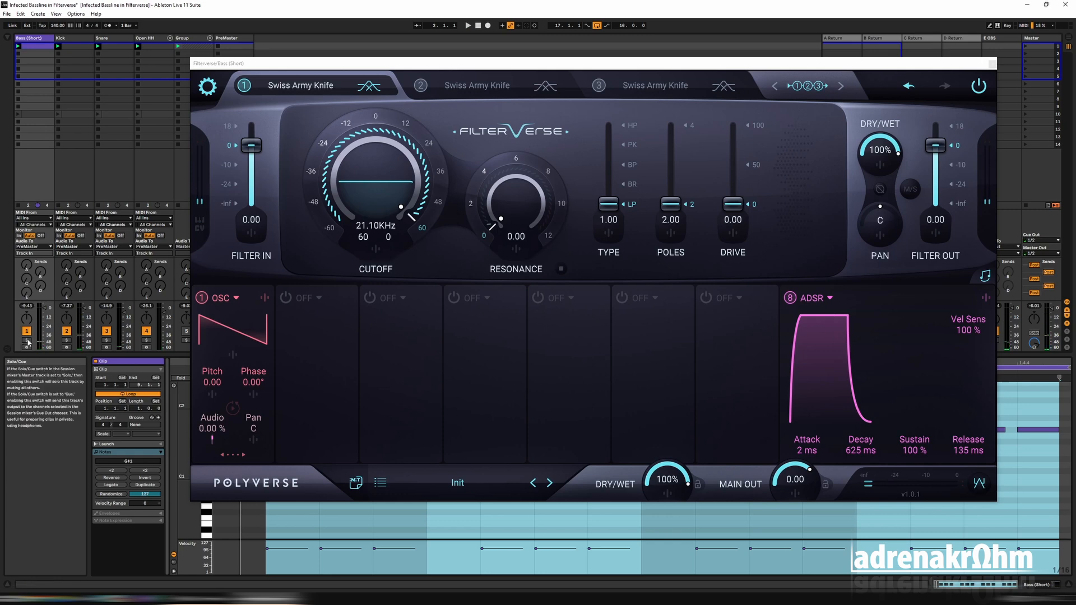
left_click(479, 26)
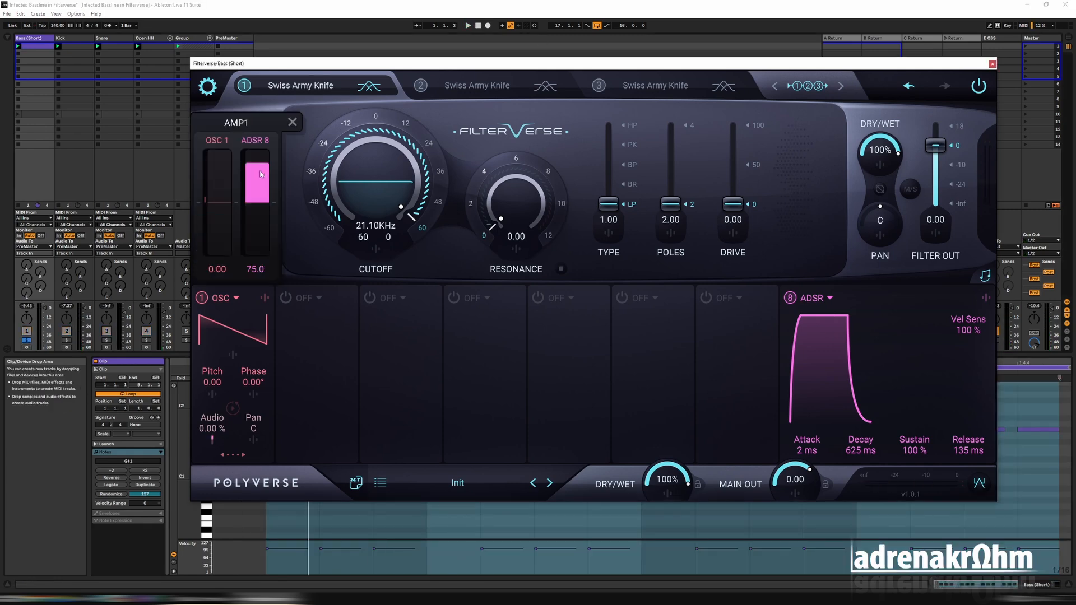
left_click_drag(265, 188, 270, 203)
key("space")
key("space")
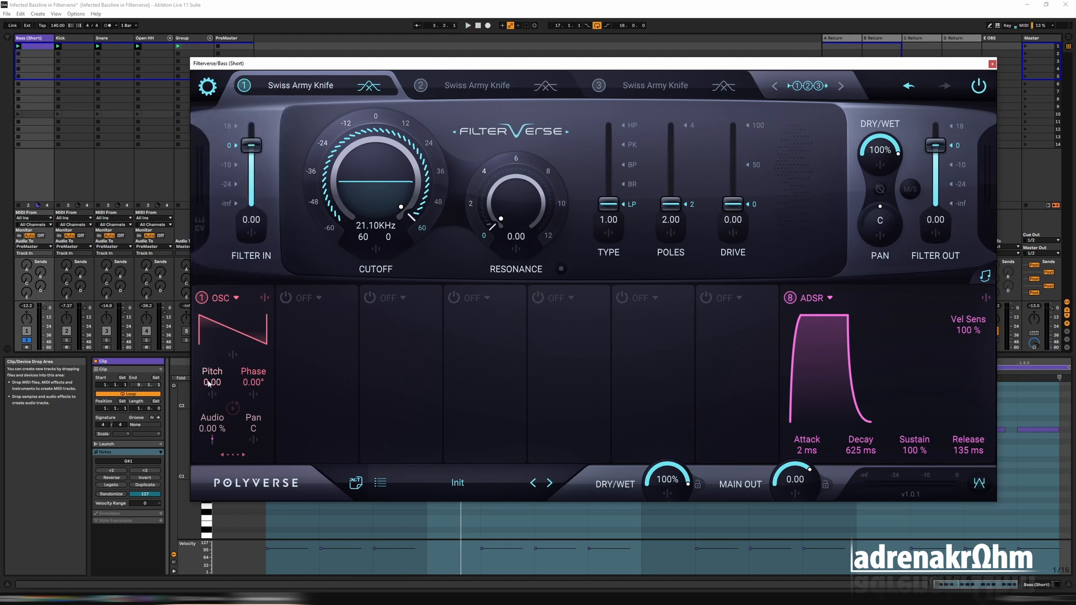
Set oscillator 1's pitch to -24 and play back the bassline
double_click(210, 383)
key("BackSpace")
type("-24")
key("Return")
key("space")
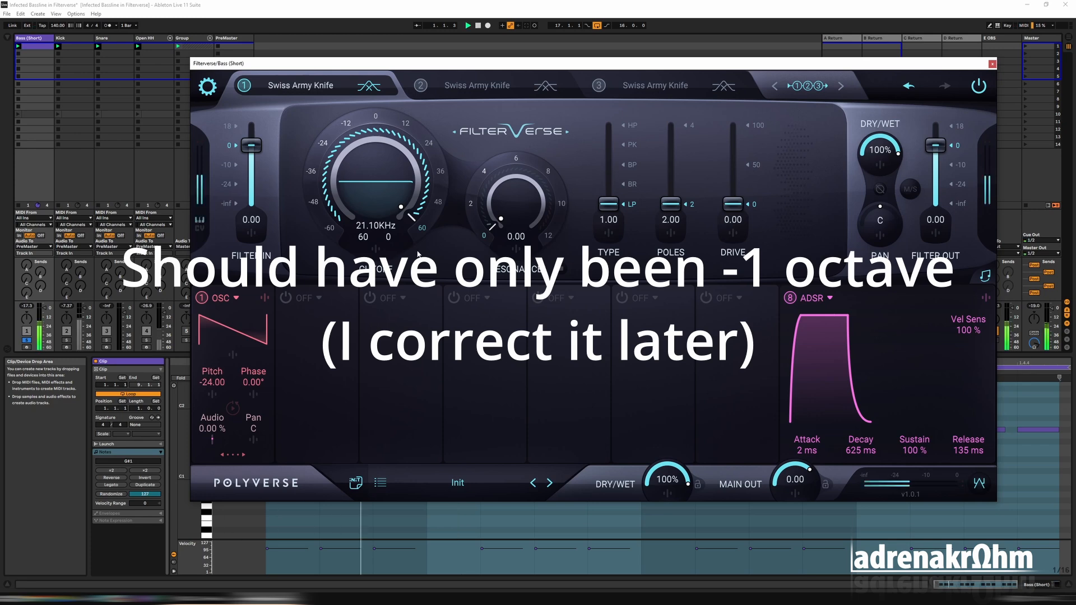
Route filters 1 and 2 in series with filter 3 in parallel, and lower filter 3's cutoff to -60 (20.60 Hz) during playback
left_click(807, 93)
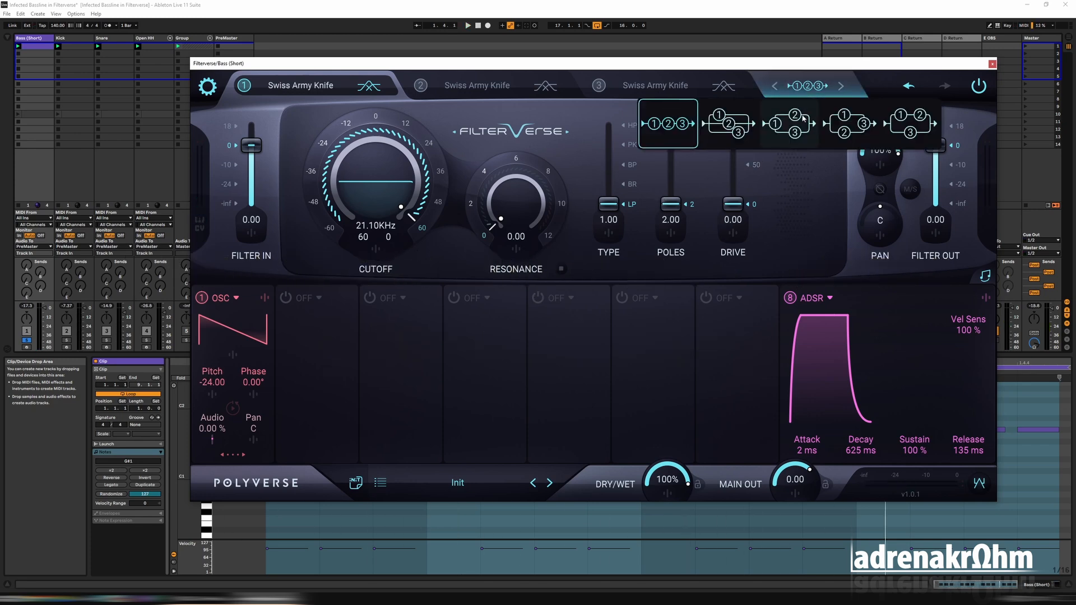
left_click(911, 125)
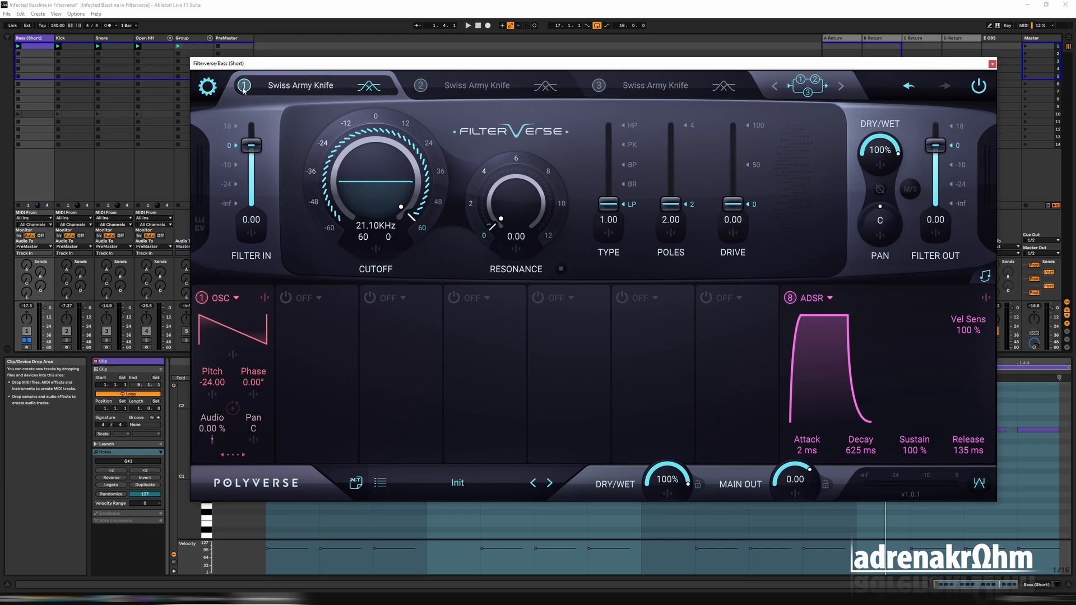
left_click(637, 87)
key("space")
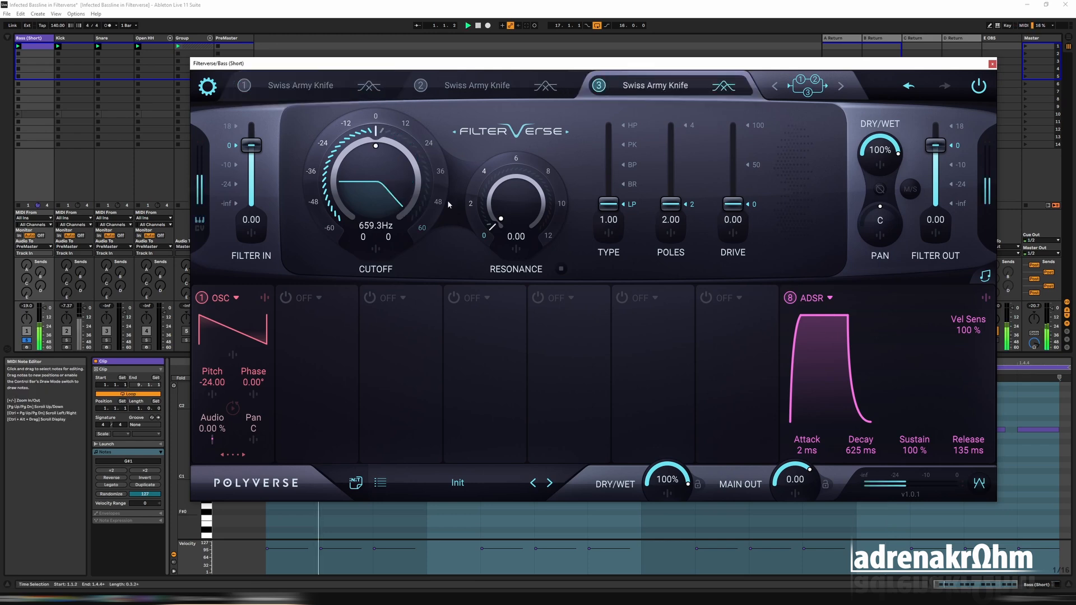
left_click_drag(385, 182, 381, 300)
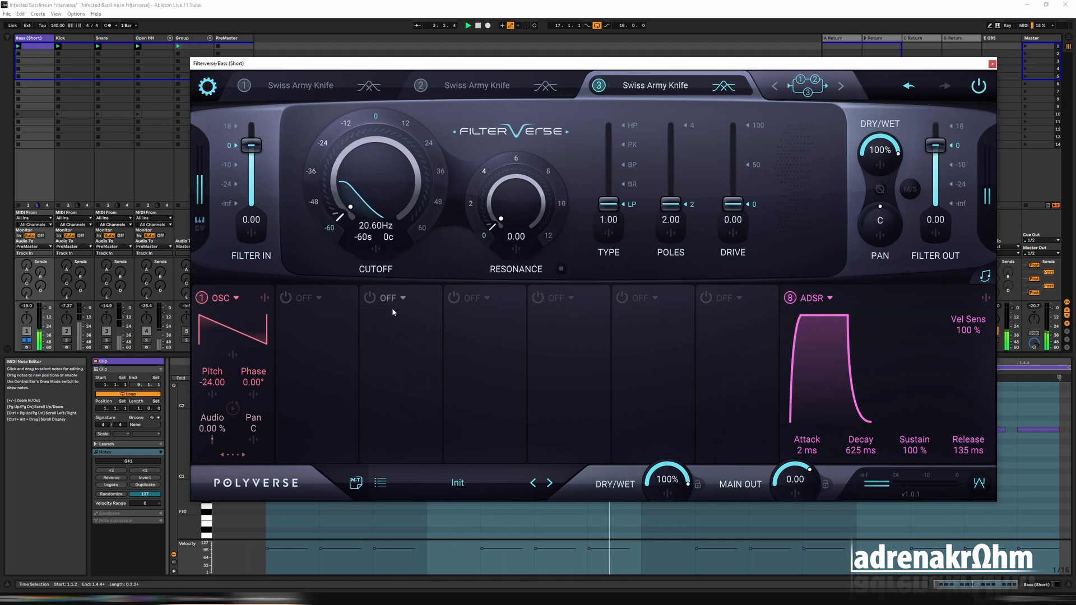
Enable modulator slot 7 as an ADSR, assign it to filter 3's cutoff with an amount of 84.3, and audition it
left_click(705, 302)
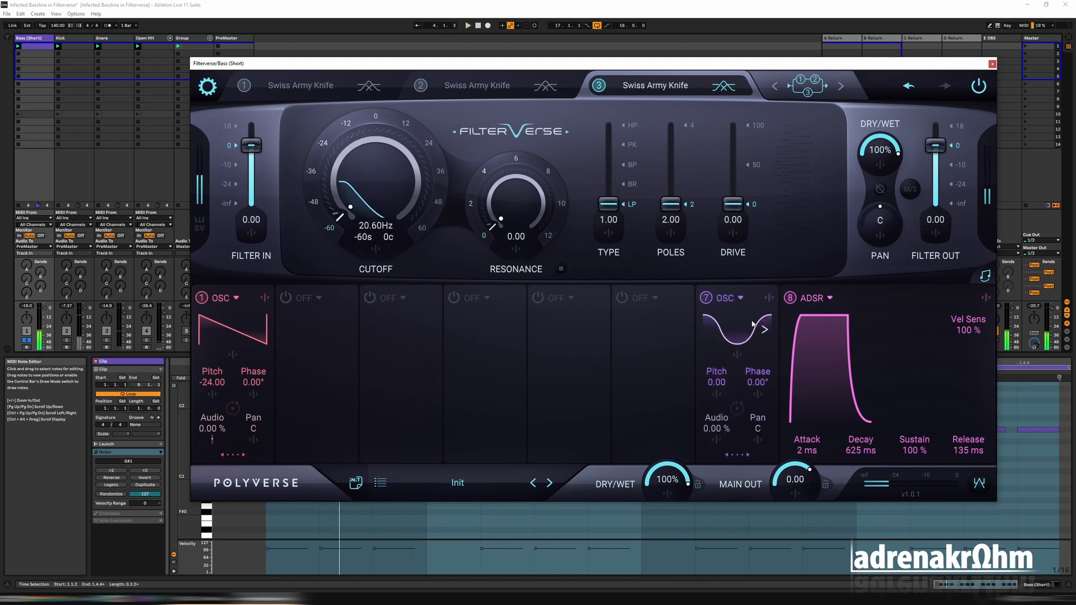
left_click(743, 306)
left_click(758, 375)
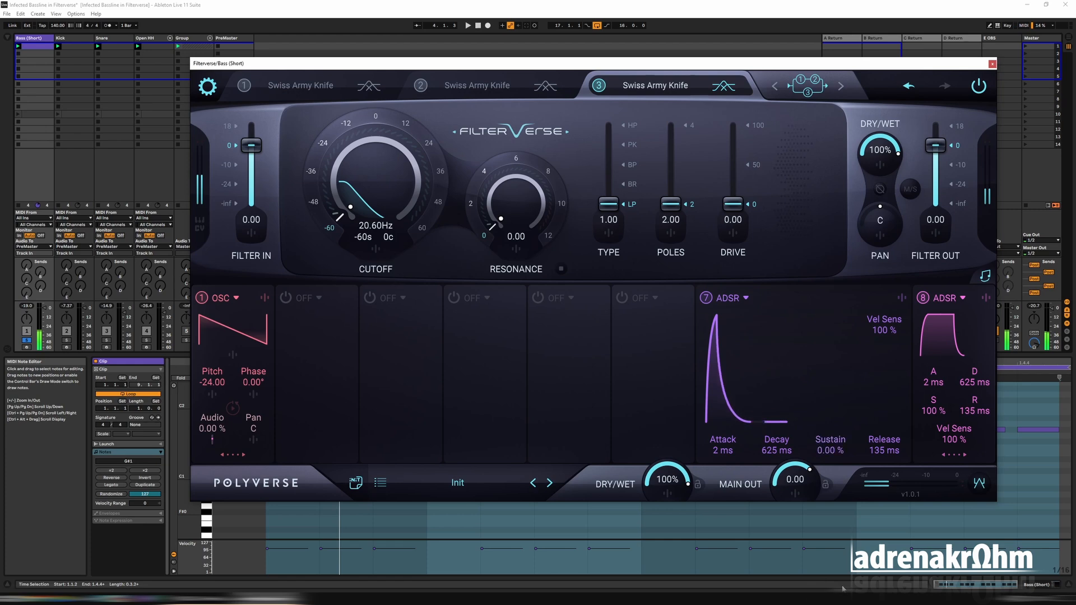
left_click(377, 250)
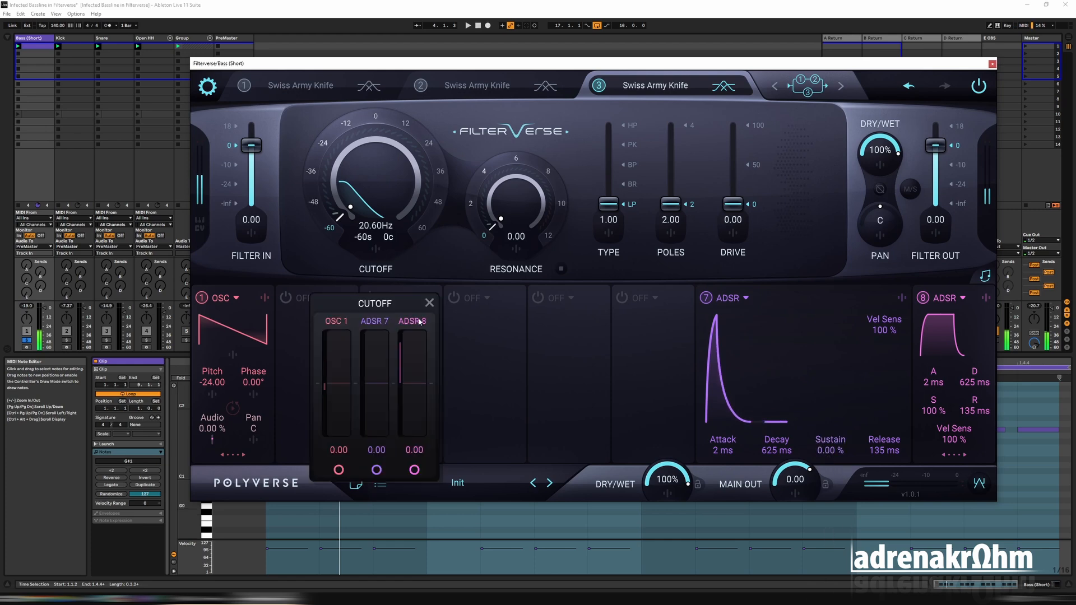
left_click_drag(376, 386, 380, 344)
key("space")
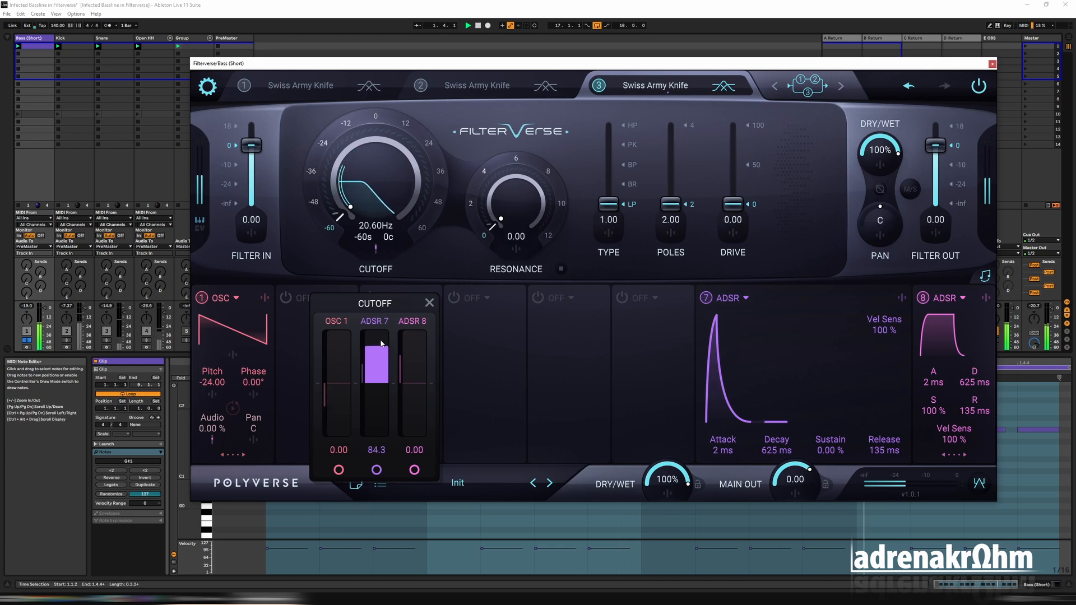
Change oscillator 1's pitch to -12 and play back the bassline
left_click(210, 383)
left_click_drag(211, 386, 208, 388)
key("space")
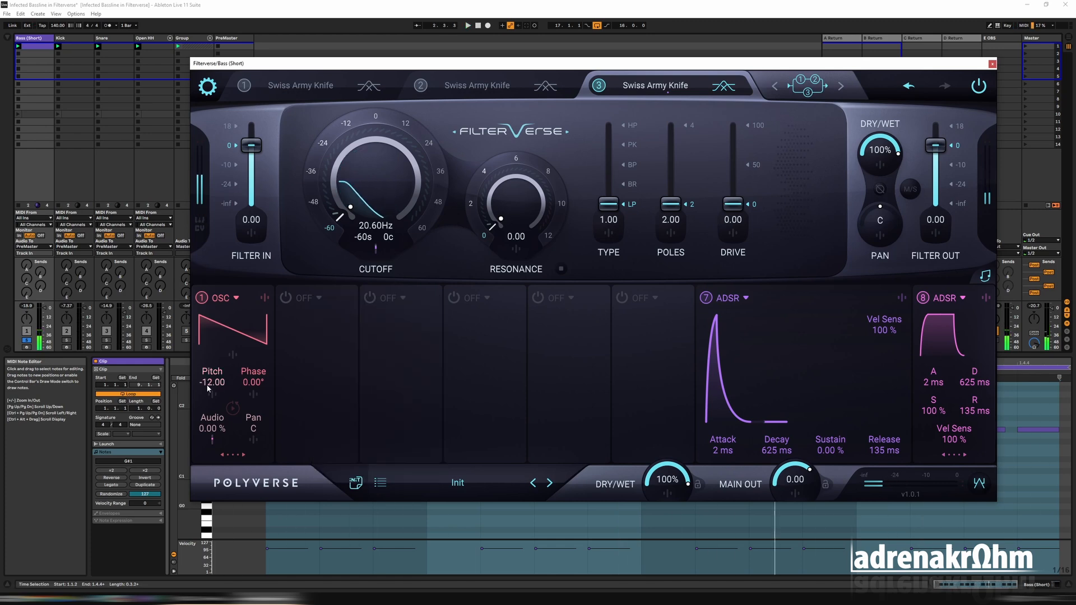
key("space")
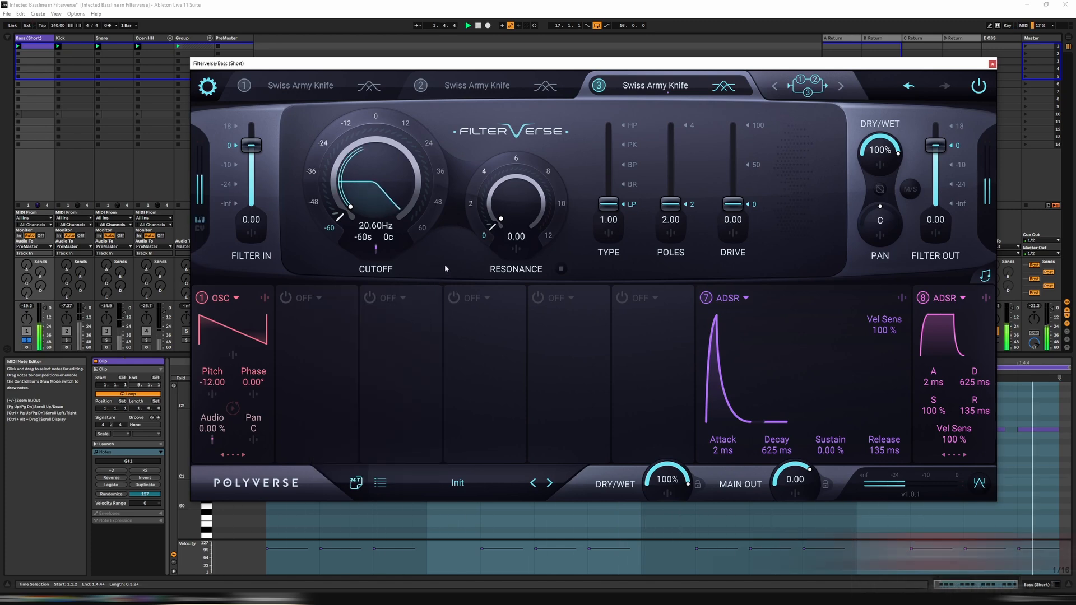
Switch filter 3 to Bread & Butter with 3 poles and shorten ADSR 7's decay to 398 ms
left_click(655, 86)
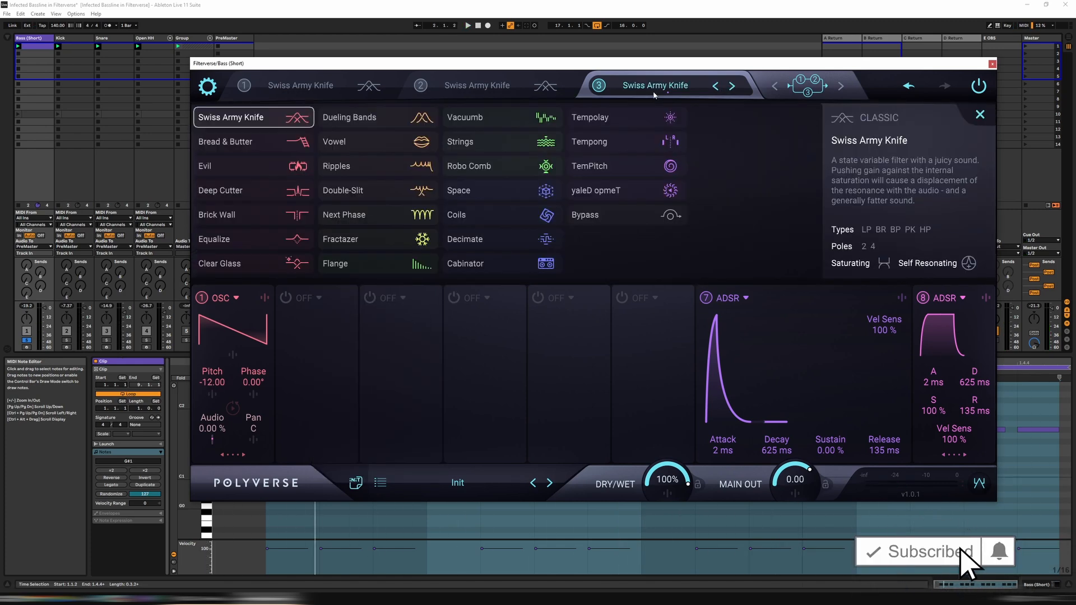
left_click(250, 144)
left_click(683, 152)
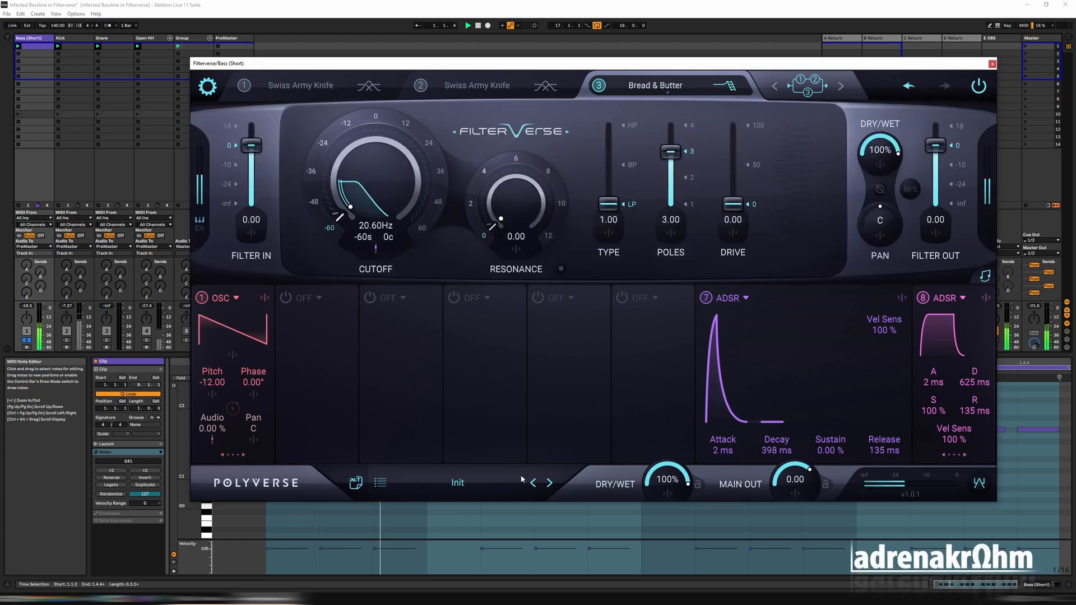
Raise ADSR 8's modulation of oscillator 1's audio level to 62.5 and audition the bass with its solo off, then re-solo it
left_click(213, 440)
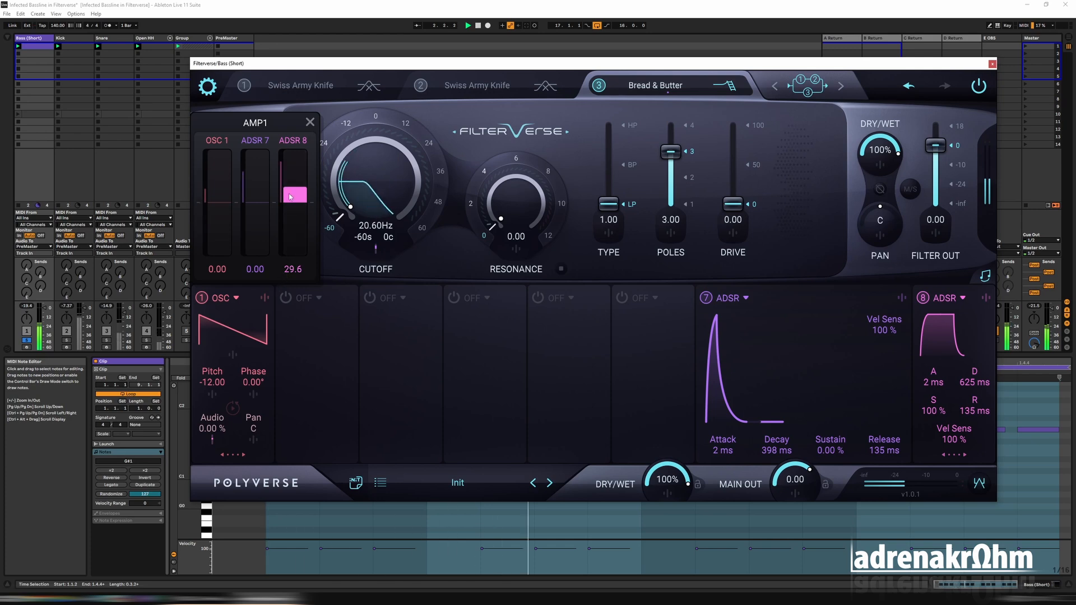
left_click_drag(295, 193, 300, 162)
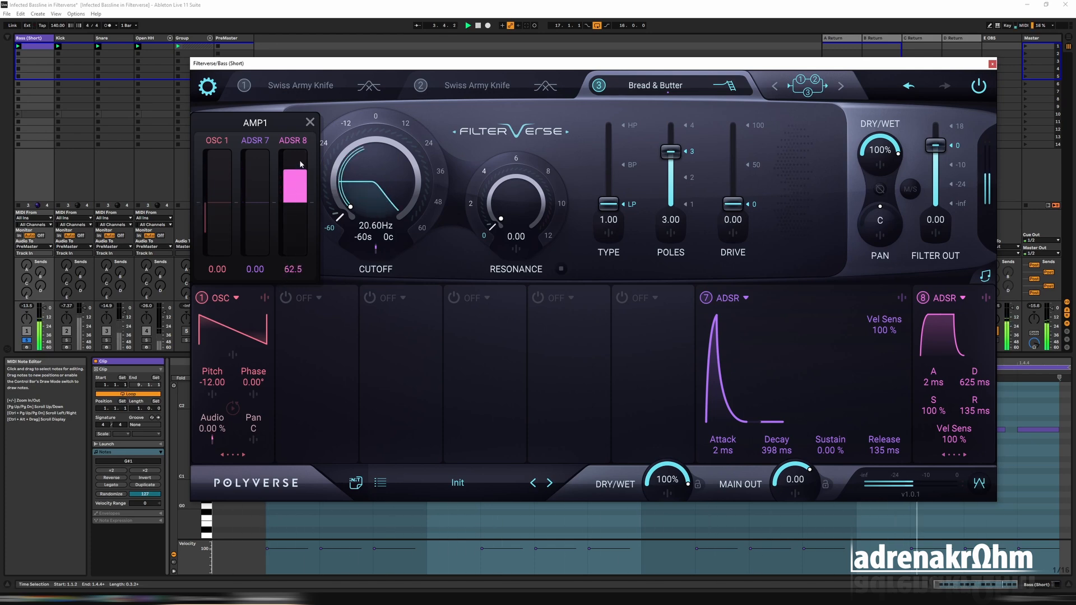
left_click(25, 341)
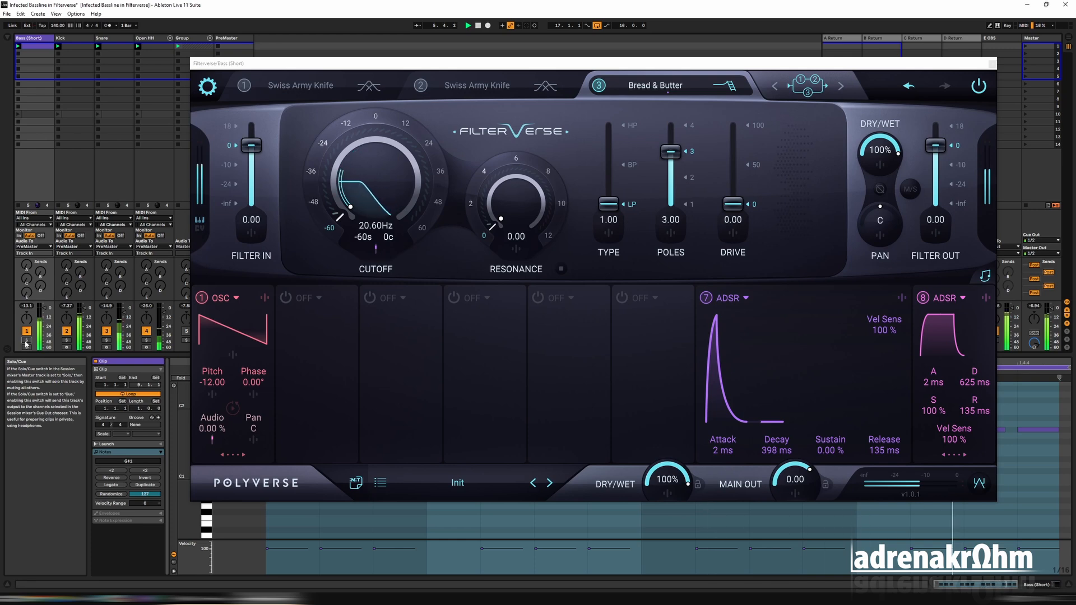
left_click(27, 340)
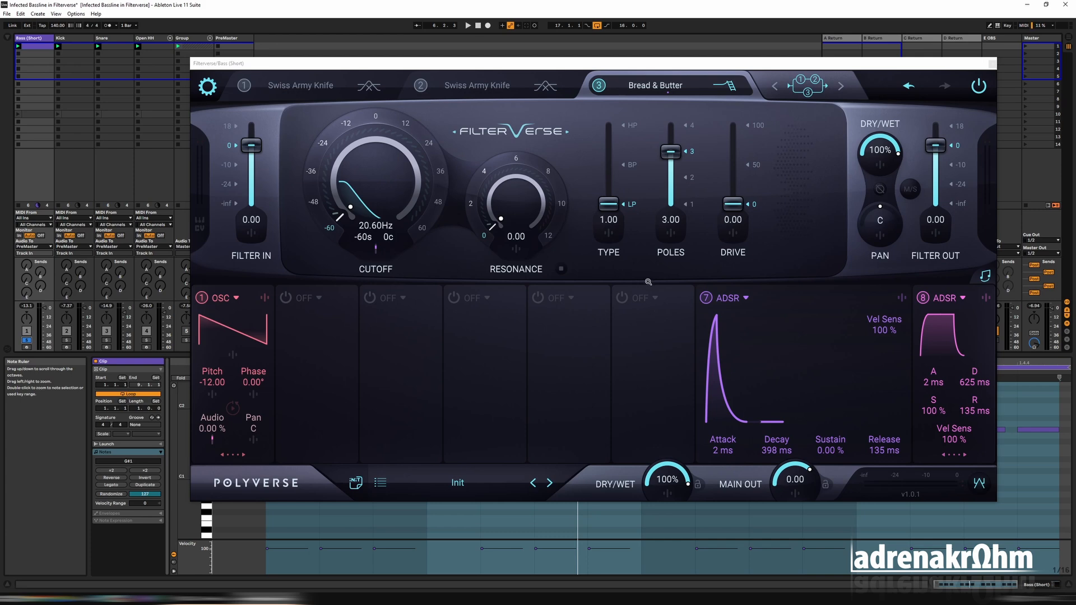
Add a Meta Knob in modulator slot 6
left_click(639, 298)
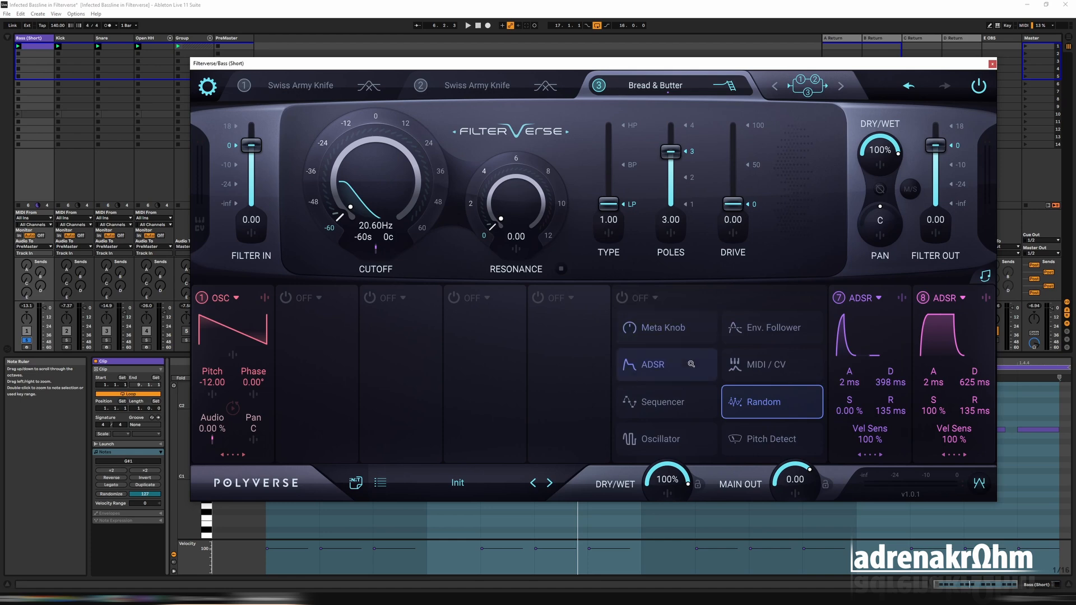
left_click(694, 339)
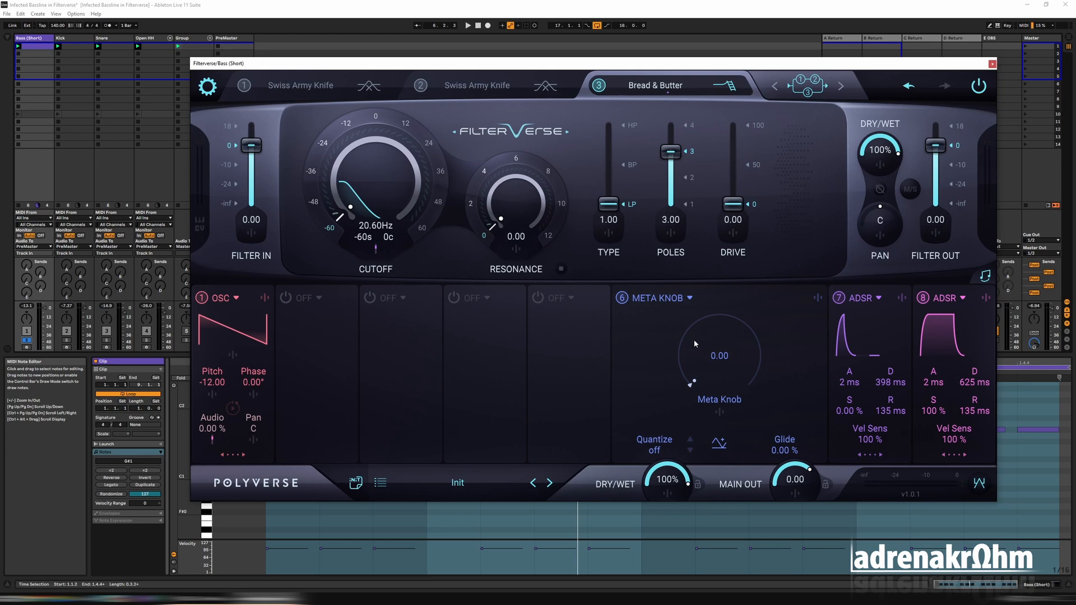
Duplicate the Bass (Short) clip into the slot below and launch the copy
left_click(37, 52)
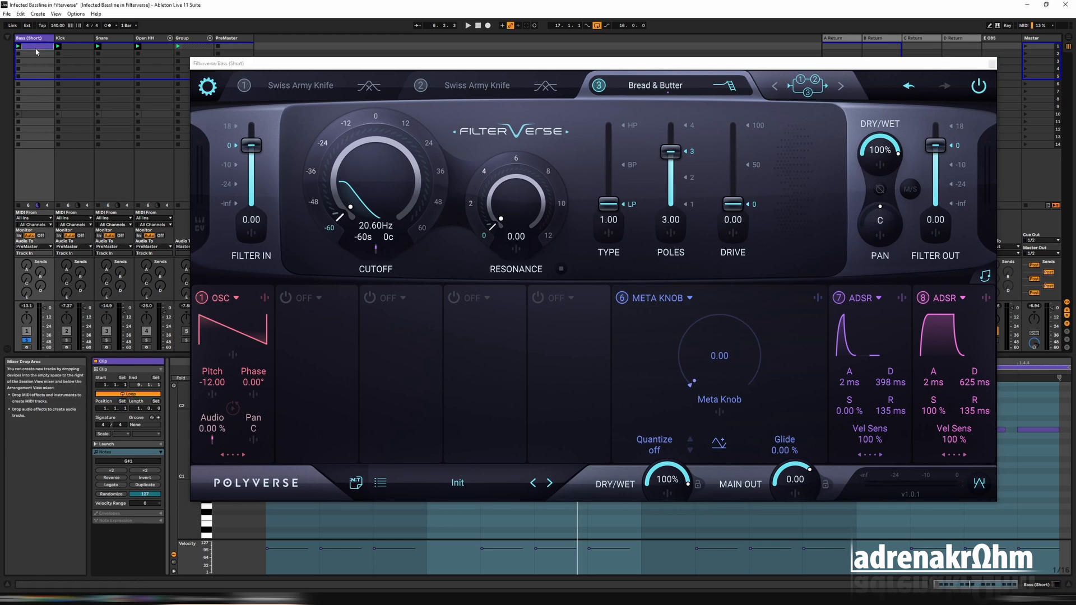
key("ctrl+d")
left_click(18, 54)
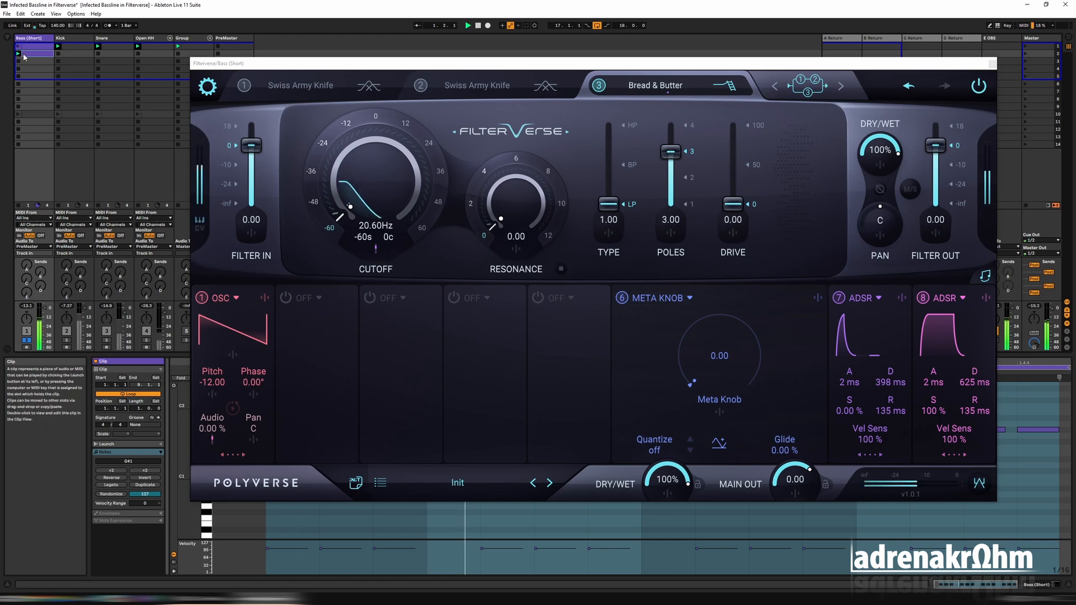
Close the Filterverse window, shorten the copied clip's loop to two beats, and delete the six notes beyond it
left_click(992, 65)
left_click_drag(1069, 368, 1042, 469)
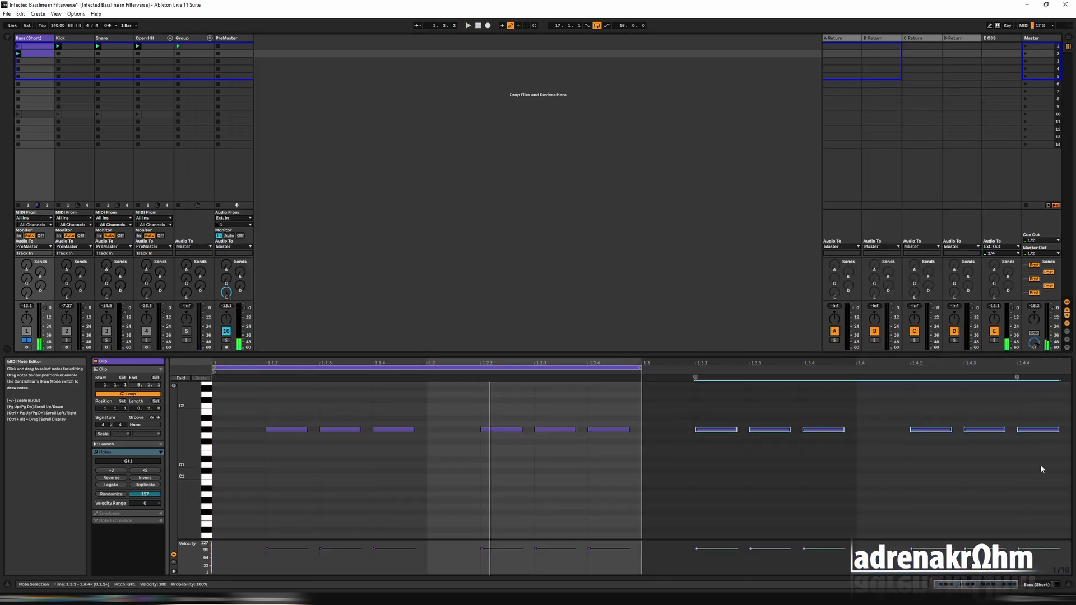
key("Delete")
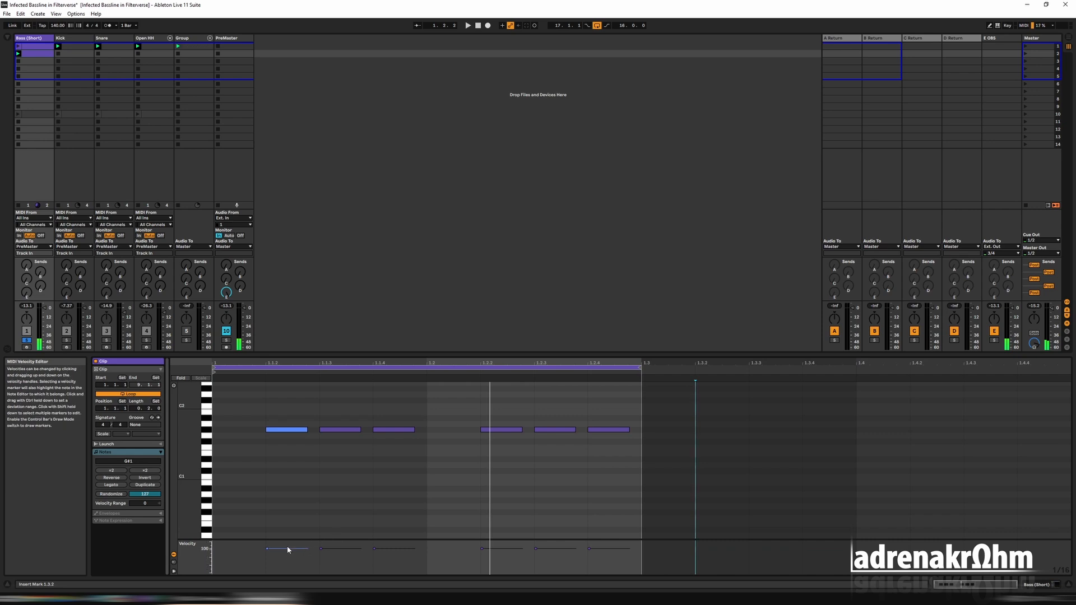
Lower the velocity of the first three notes in the copied clip to the minimum of 1
left_click_drag(287, 546, 394, 570)
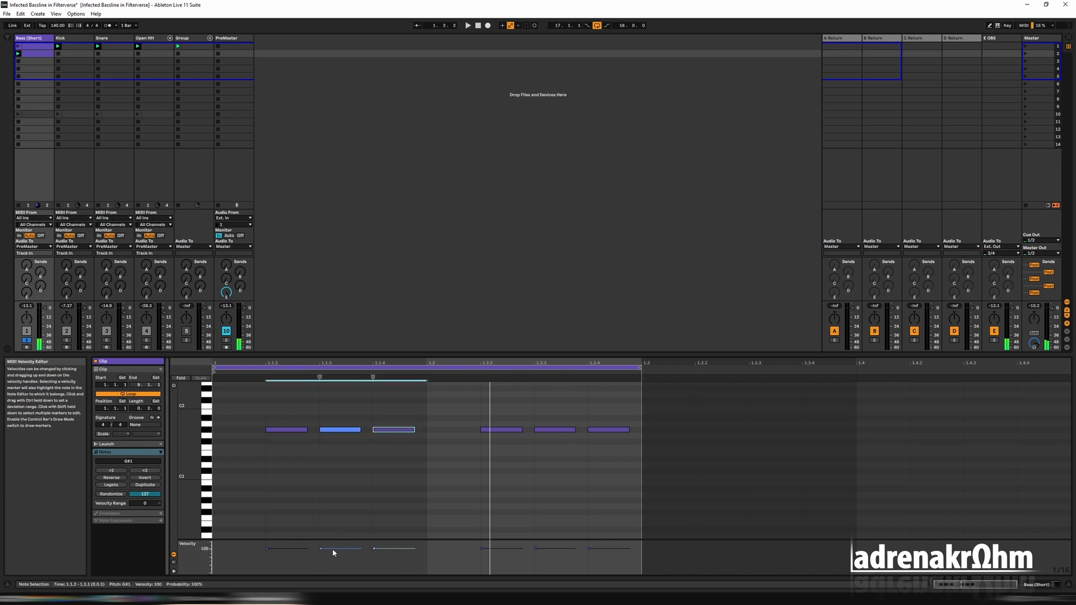
left_click_drag(331, 549, 332, 570)
left_click(426, 514)
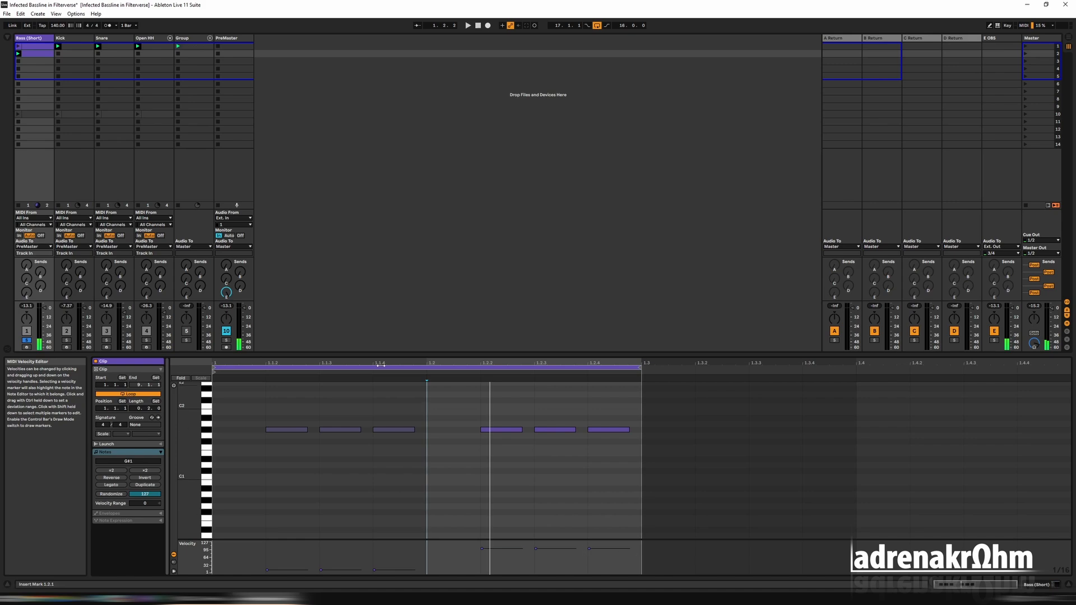
Reopen Filterverse and make the Meta Knob bipolar, with Quantize at switch 2 and its value at -50
double_click(30, 38)
left_click(139, 500)
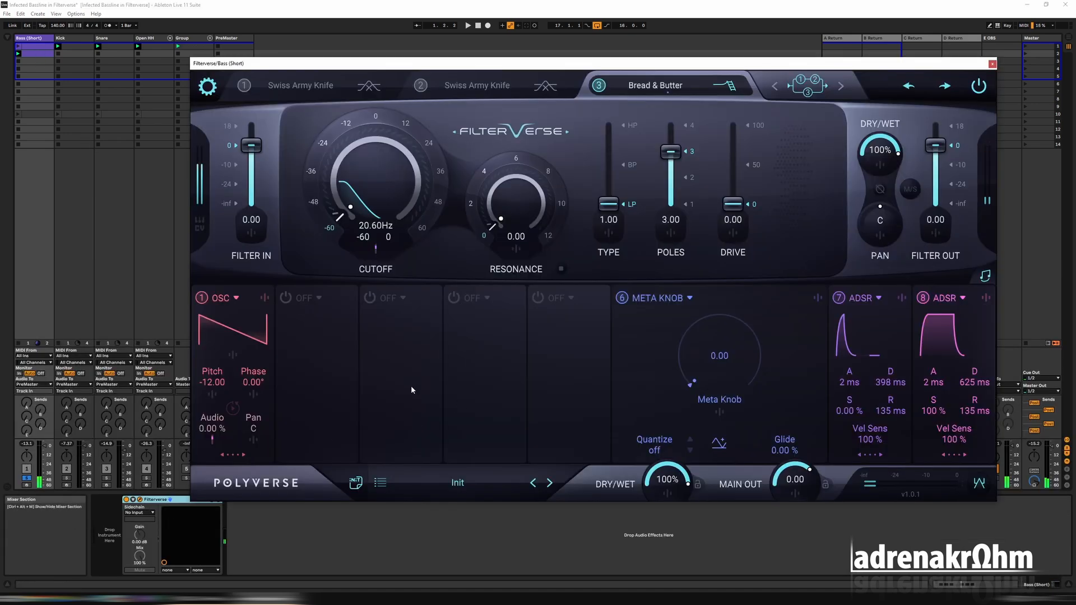
left_click(660, 452)
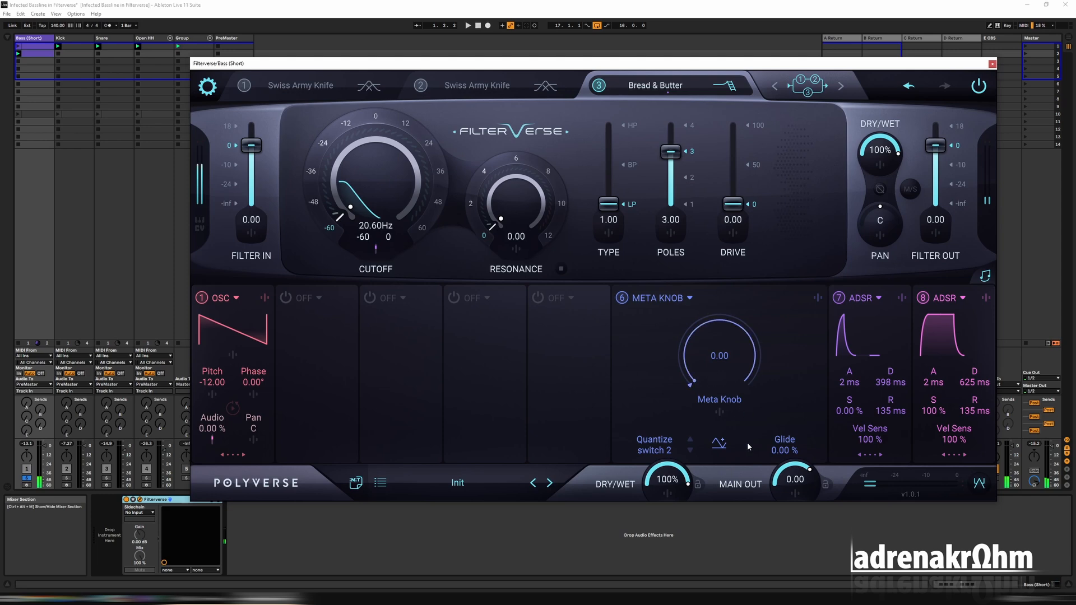
left_click(719, 445)
double_click(719, 356)
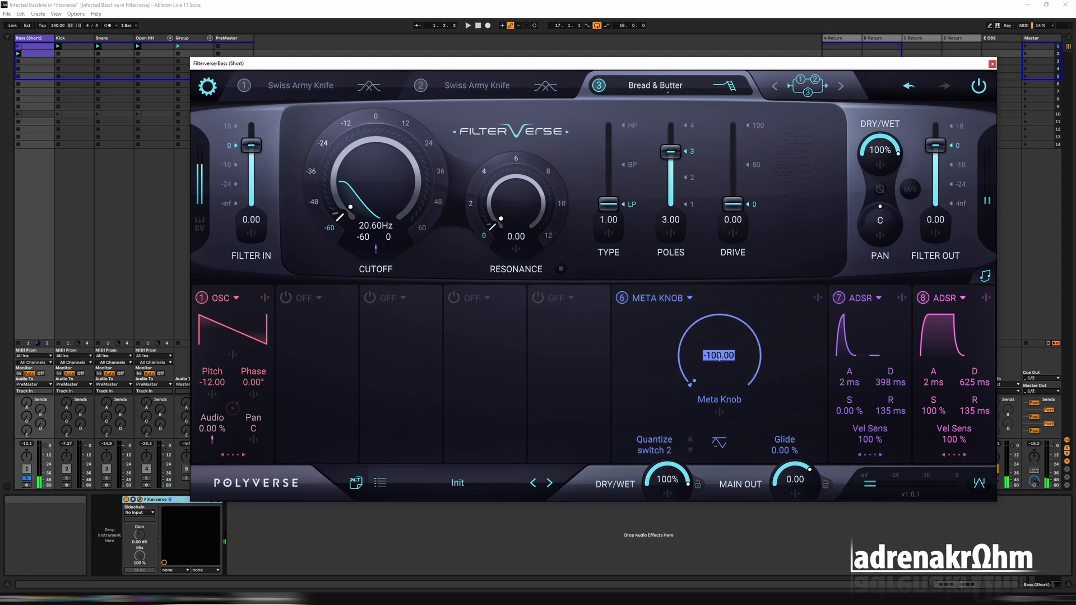
type("-50")
key("Return")
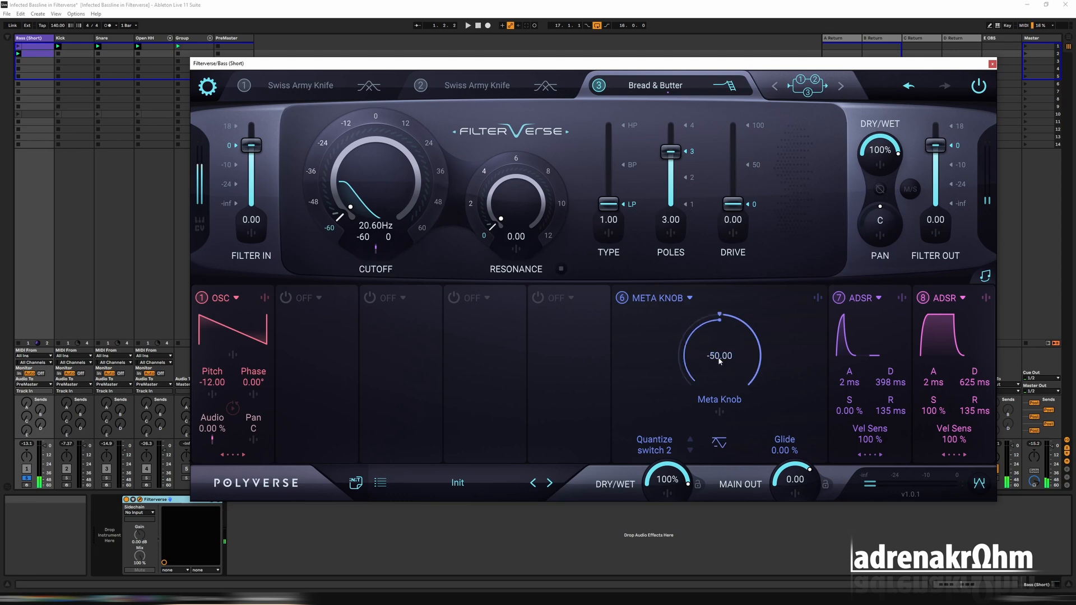
Add a MIDI / CV modulator in slot 5 with Velocity as its source
left_click(541, 297)
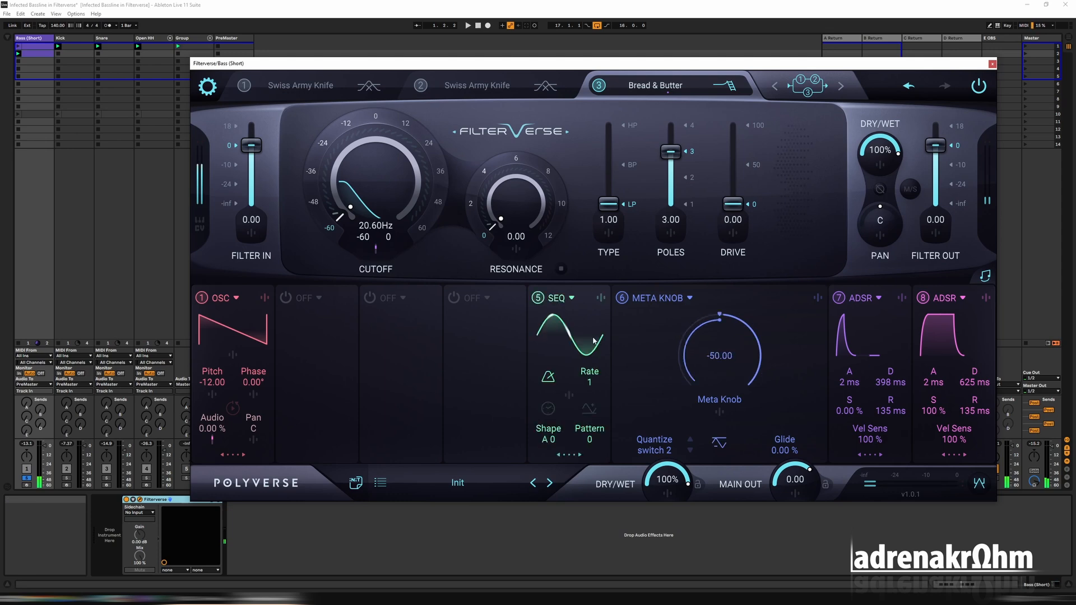
left_click(571, 298)
left_click(657, 357)
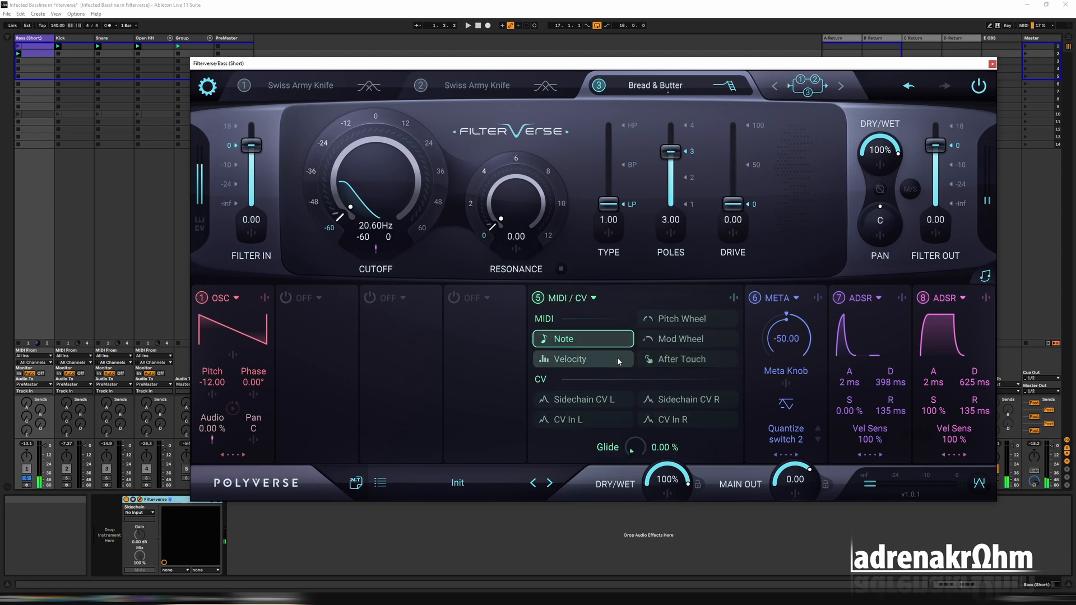
left_click(582, 361)
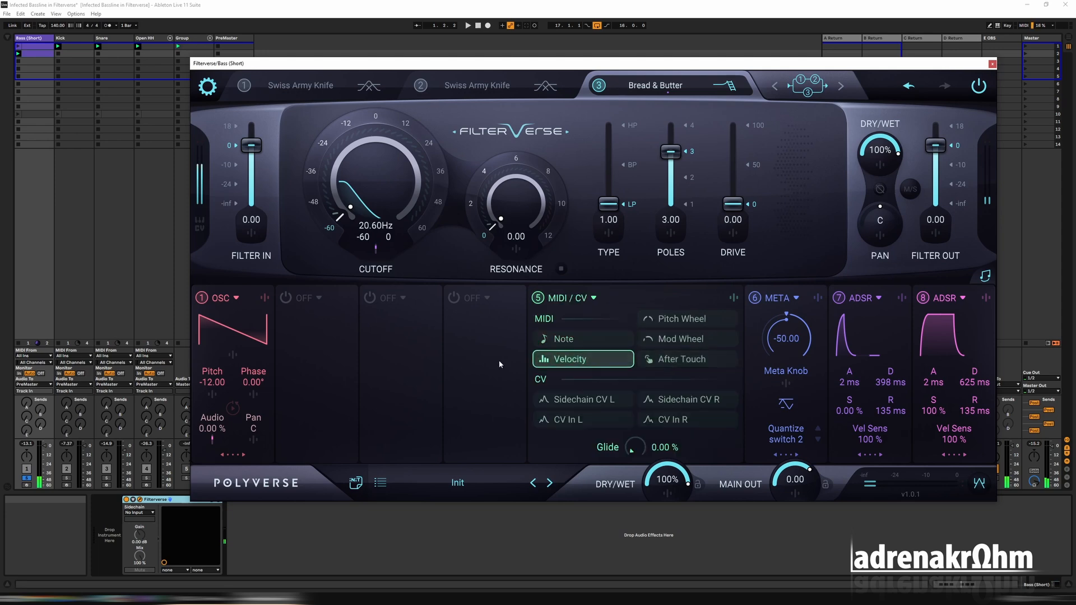
Modulate the Meta Knob positively with MIDI 5, close the modulation settings and audition the clip
left_click(786, 386)
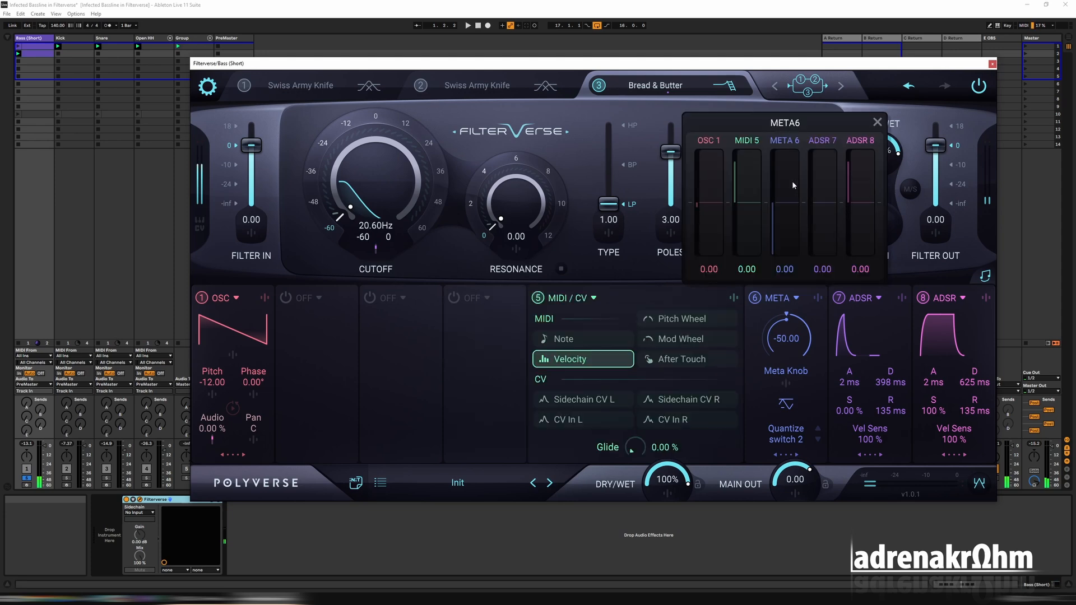
left_click_drag(751, 180, 759, 41)
left_click(423, 172)
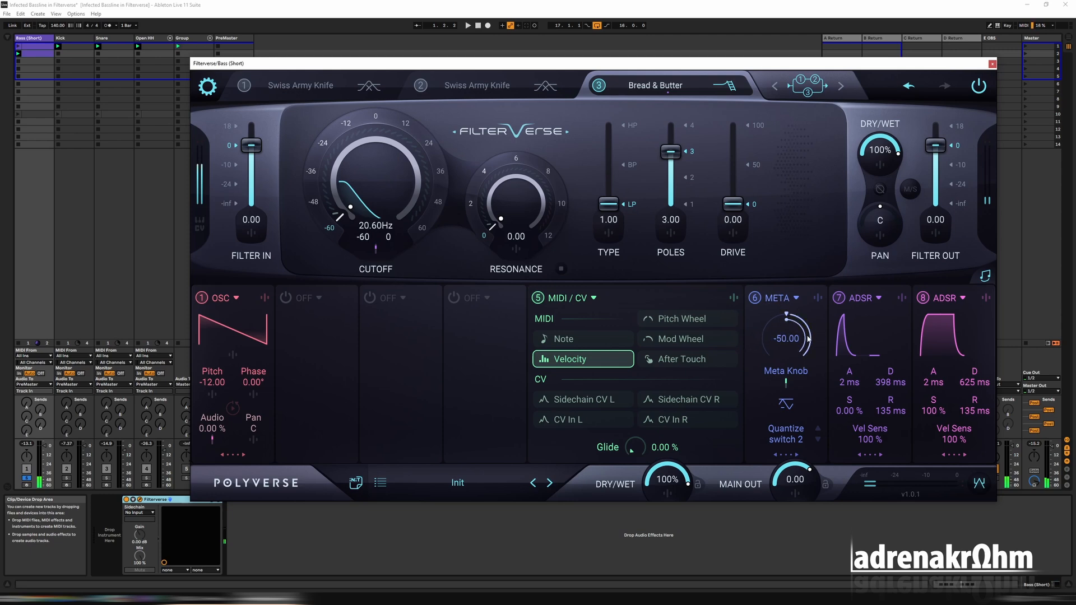
key("space")
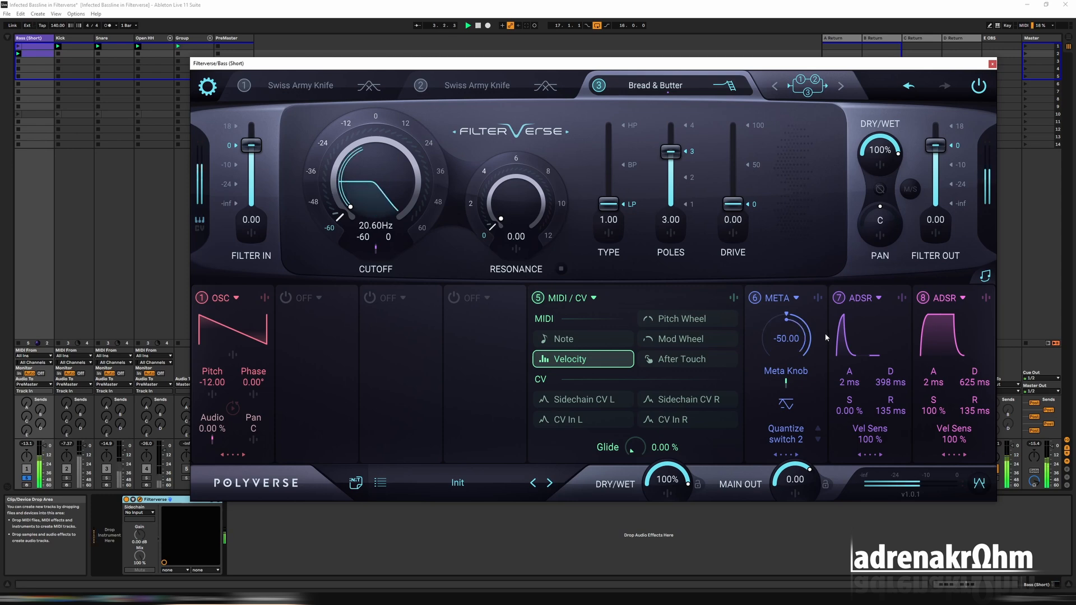
key("space")
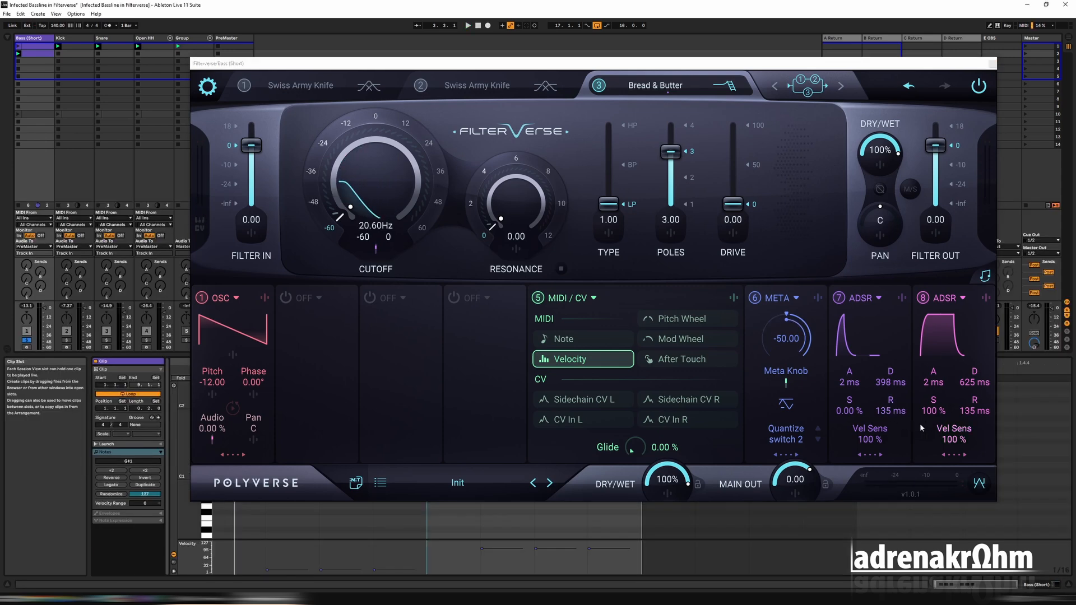
Set the velocity sensitivity of ADSR 7 and ADSR 8 to 0% and audition the bass
left_click_drag(876, 442, 881, 519)
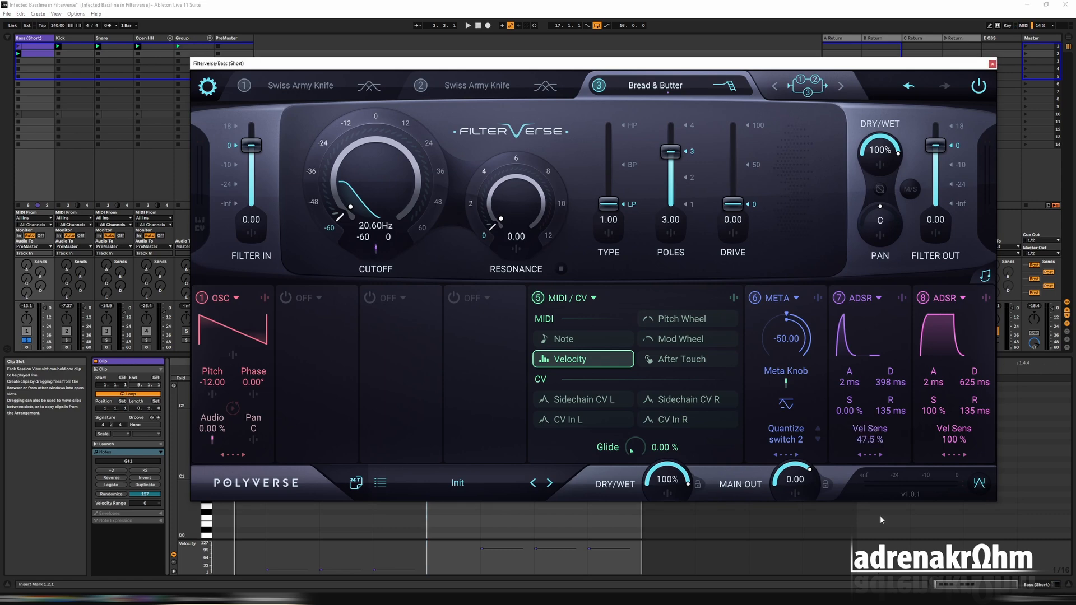
left_click_drag(876, 441, 876, 512)
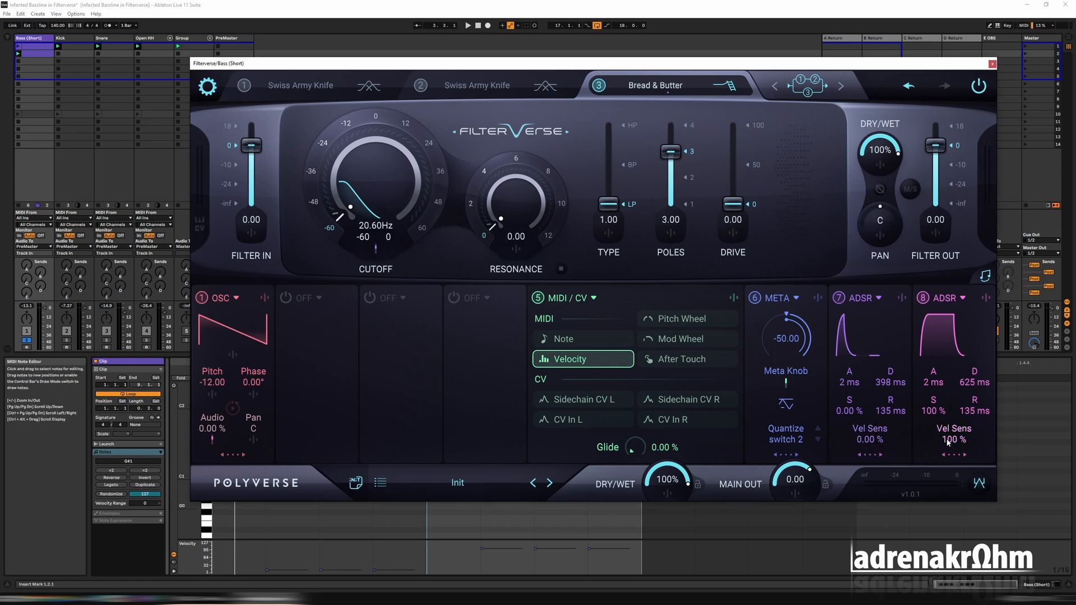
left_click_drag(954, 440, 966, 483)
key("space")
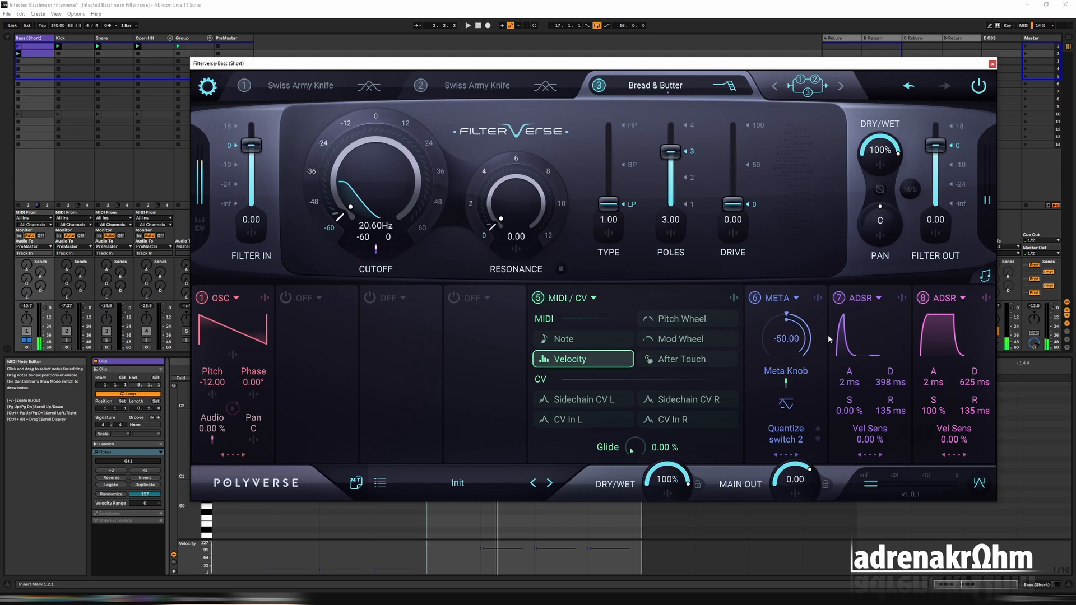
key("space")
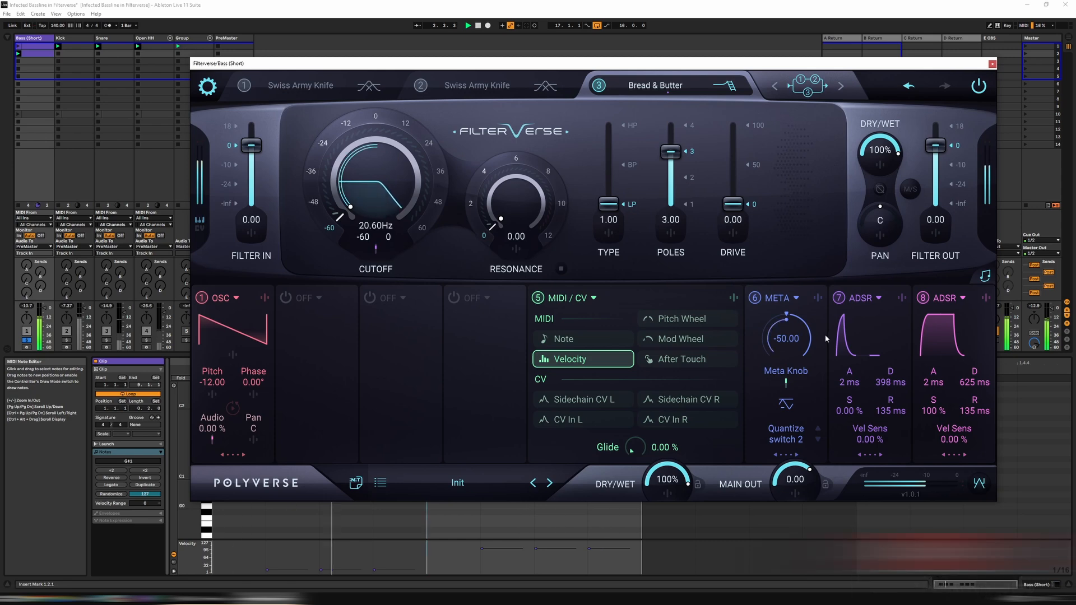
key("space")
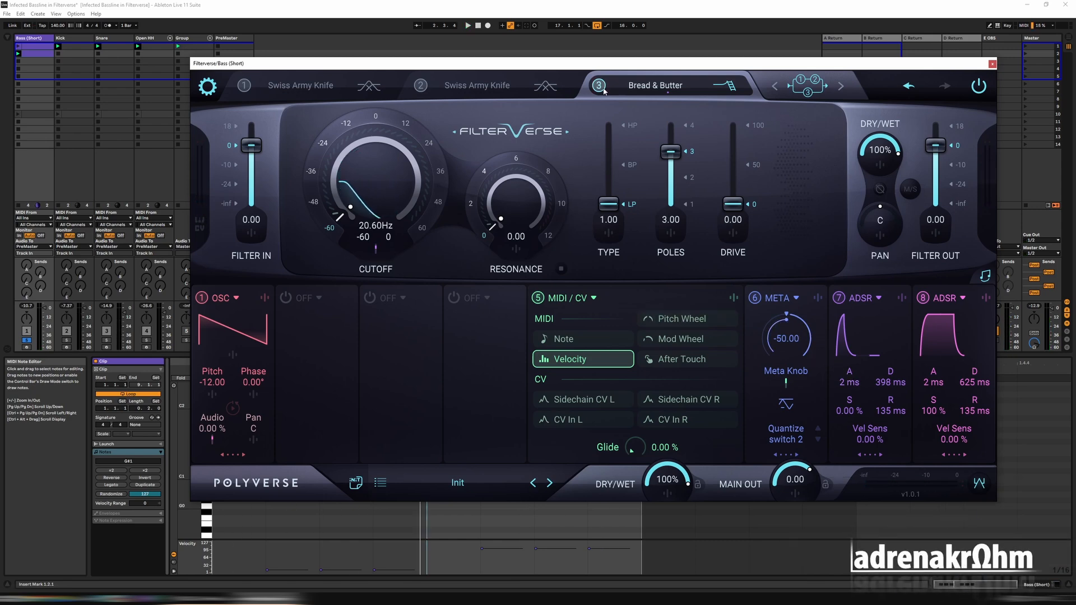
Load Vowel in filter slot 1 and Fractazer in slot 2, leaving only the Vowel filter enabled for editing
left_click(336, 86)
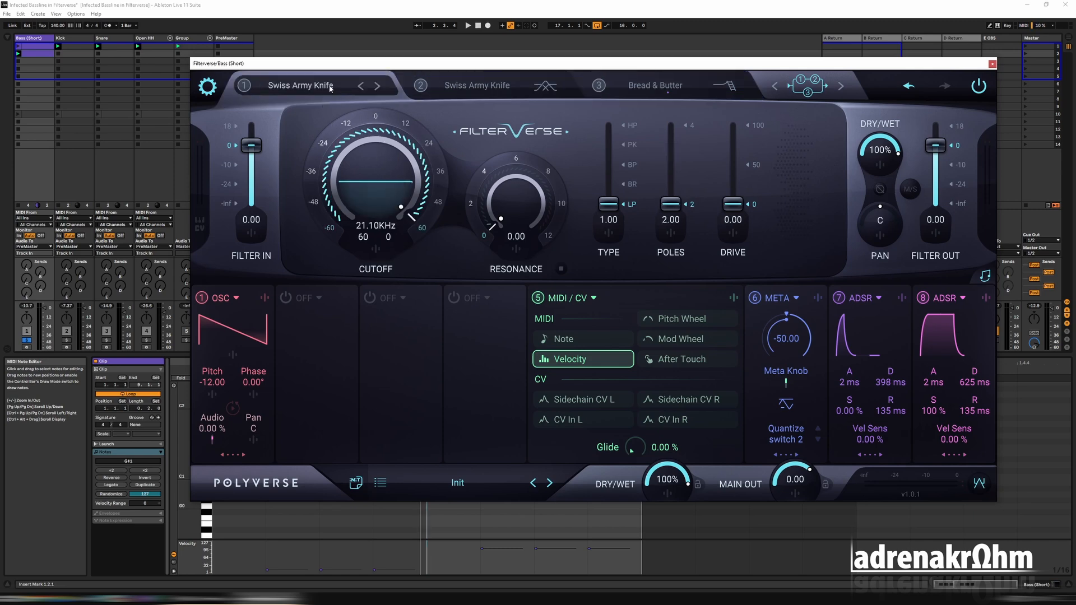
left_click(245, 87)
left_click(421, 87)
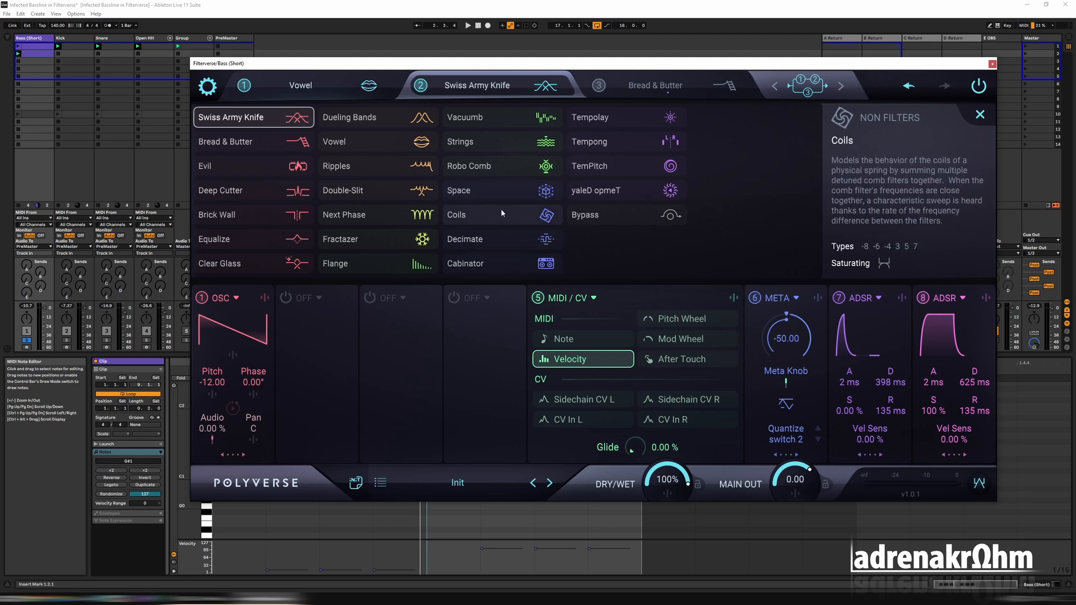
left_click(388, 236)
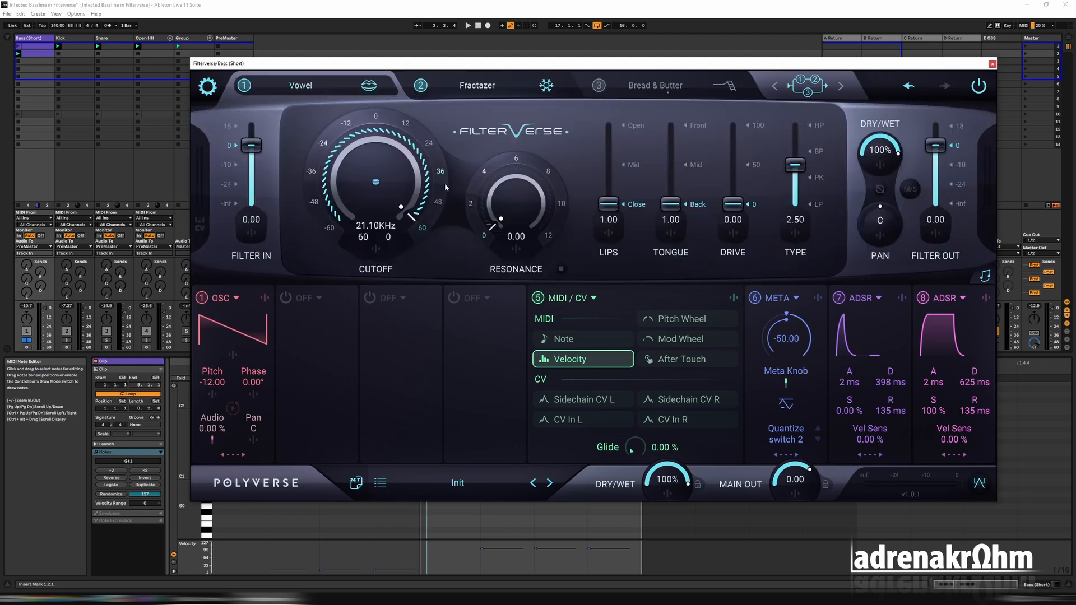
left_click(421, 86)
left_click(320, 90)
left_click(399, 163)
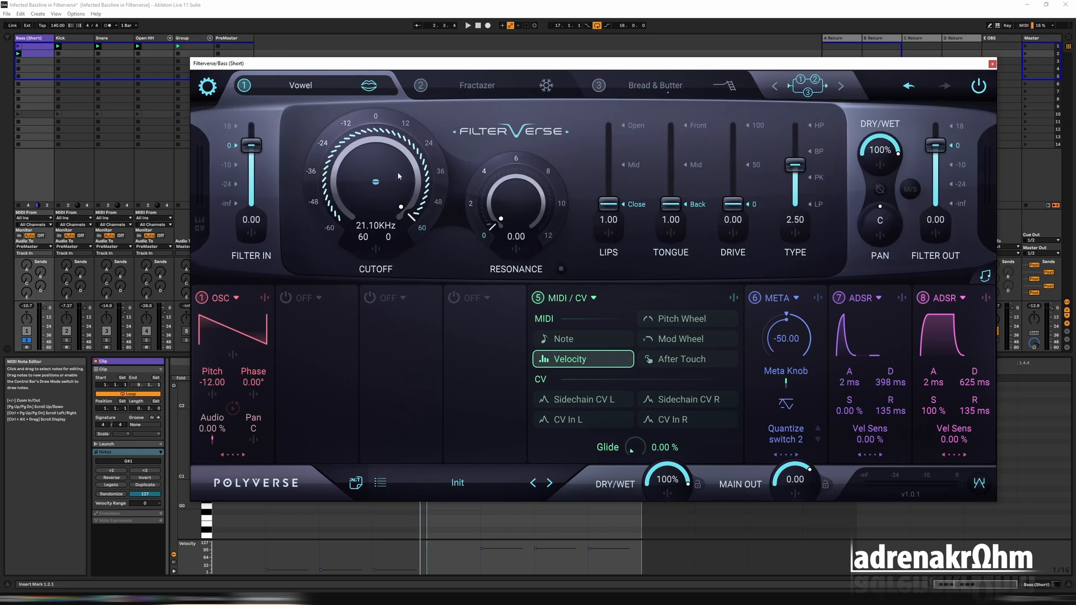
During playback, set Vowel's cutoff to about 1.144 kHz, resonance to 7.98, lips to 1.87 and filter output to -5.84
key("space")
left_click_drag(376, 180, 386, 325)
left_click_drag(516, 206, 521, 79)
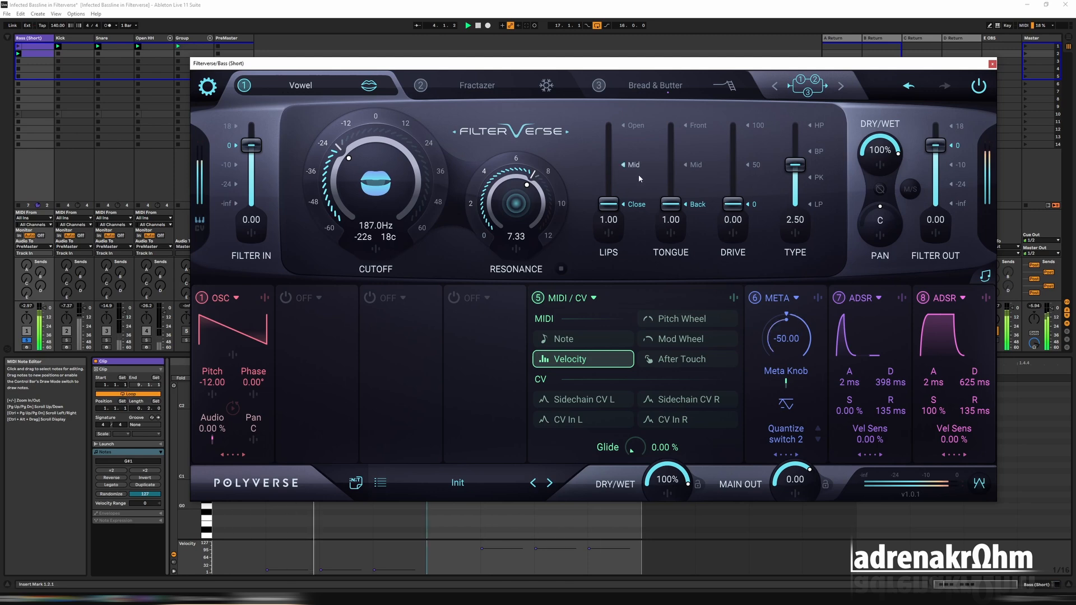
left_click_drag(609, 204, 613, 145)
mouse_move(520, 179)
left_mouse_down()
mouse_move(523, 151)
mouse_move(531, 240)
mouse_move(533, 167)
left_mouse_up()
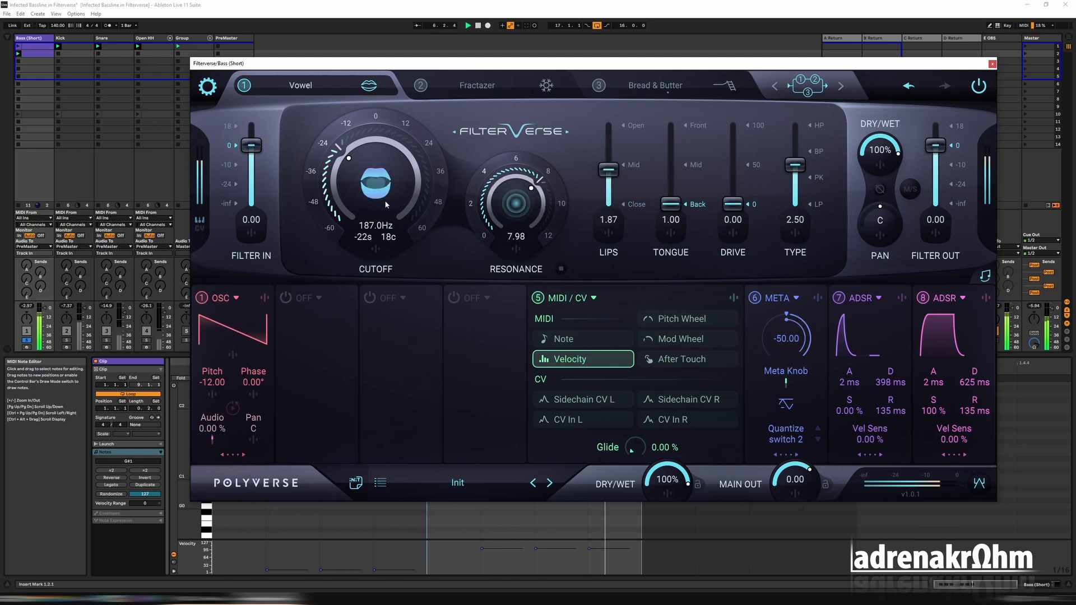
left_click_drag(387, 189, 400, 116)
left_click_drag(935, 145, 943, 172)
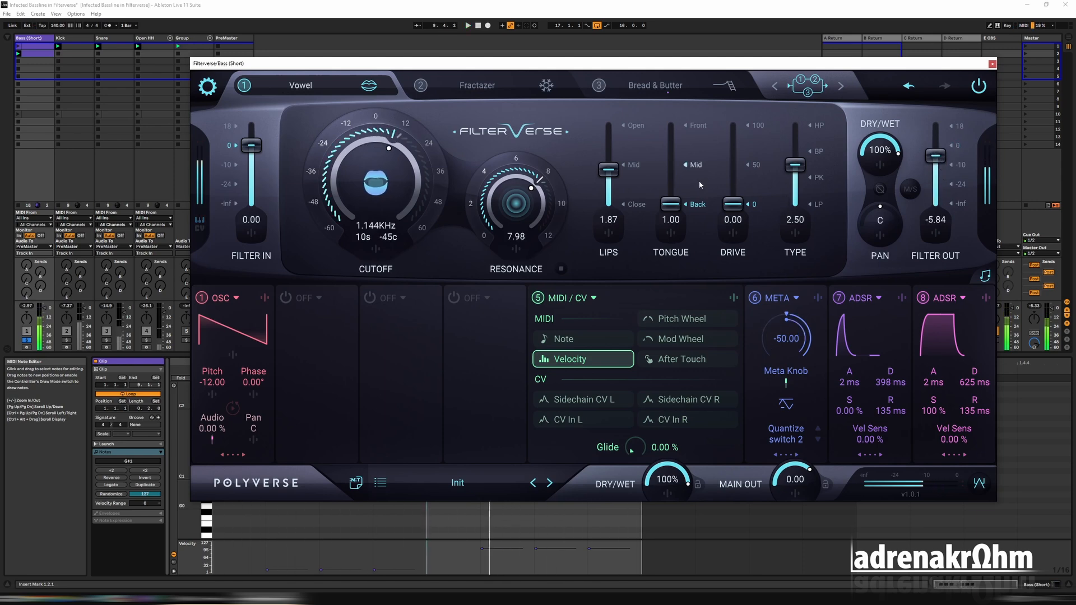
mouse_move(477, 88)
key("space")
Enable Fractazer instead of Vowel and set cutoff 329.6 Hz, resonance 8.57, nests 6, peaks 9 and depth 67.6 during playback
left_click(423, 89)
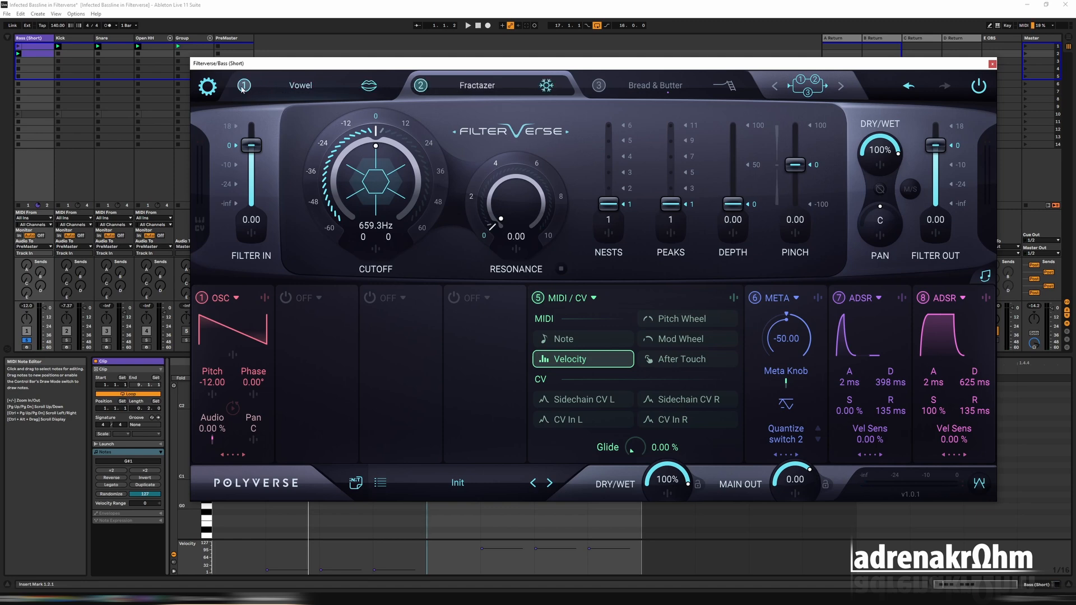
key("space")
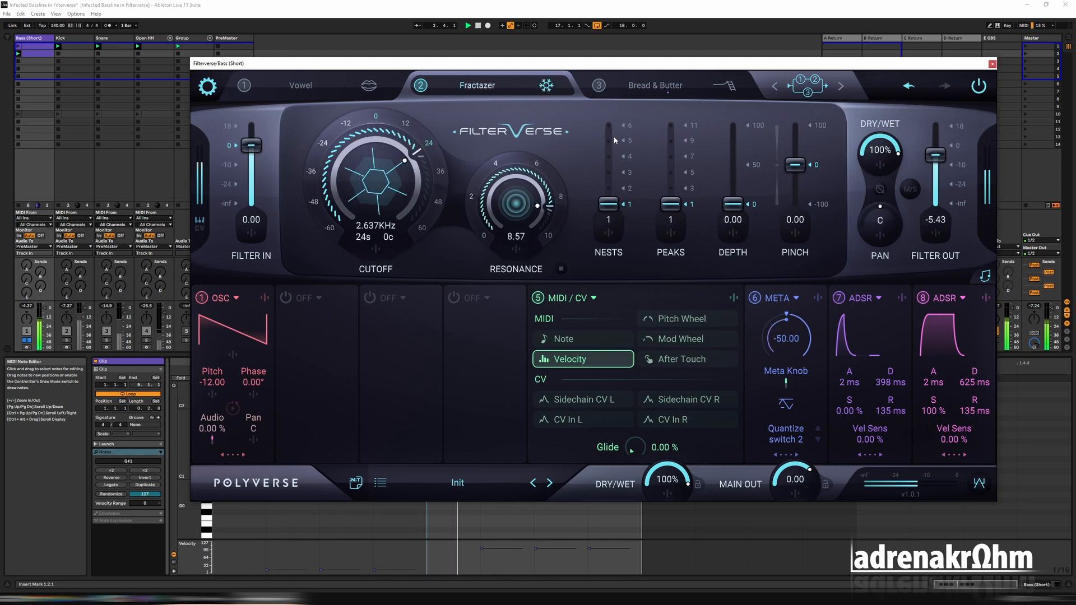
left_click_drag(613, 203, 622, 96)
left_click_drag(671, 204, 673, 140)
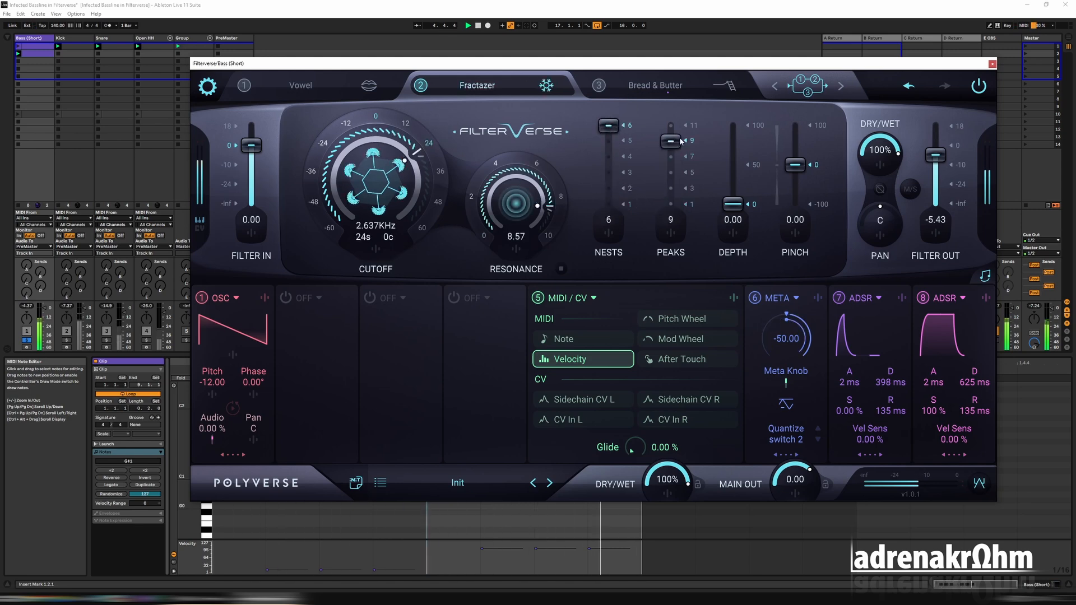
left_click_drag(733, 204, 745, 95)
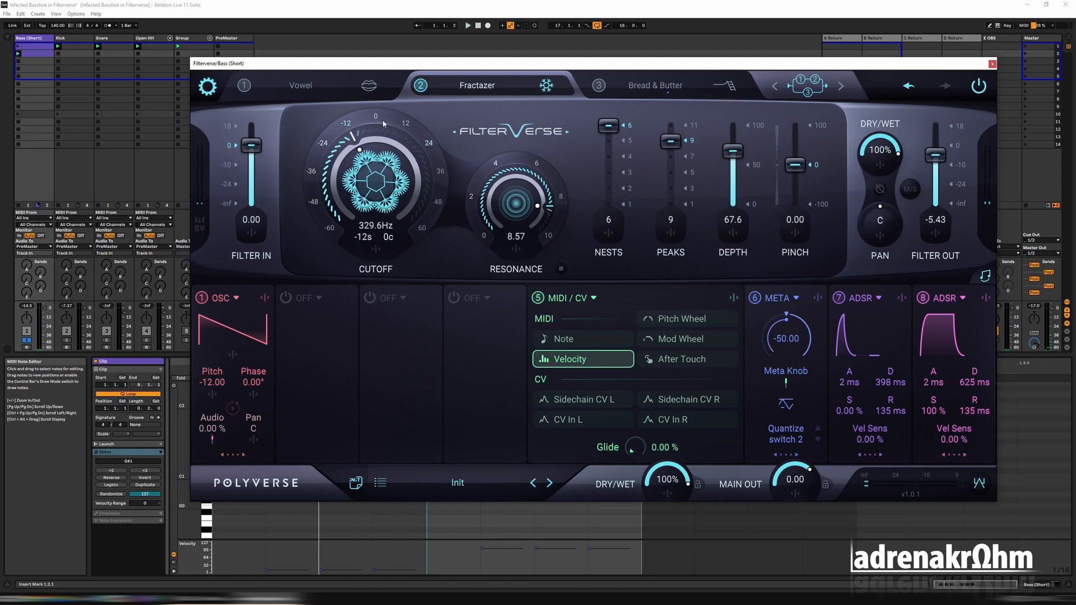
Set Fractazer's filter output to -inf, modulate it positively with the Meta Knob, and audition the velocity switching
mouse_move(315, 87)
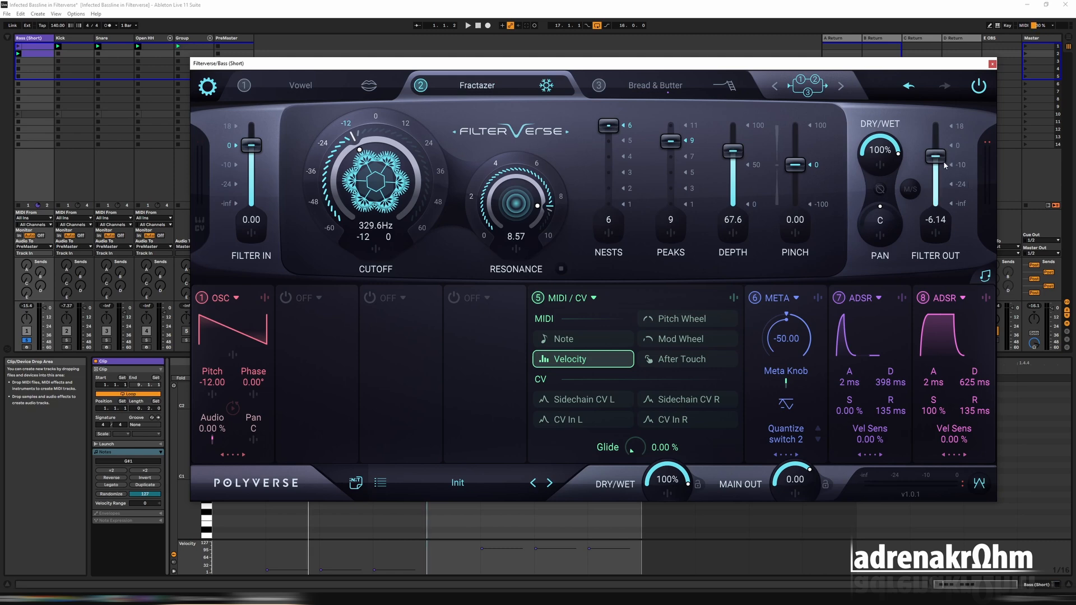
left_click_drag(941, 159, 942, 290)
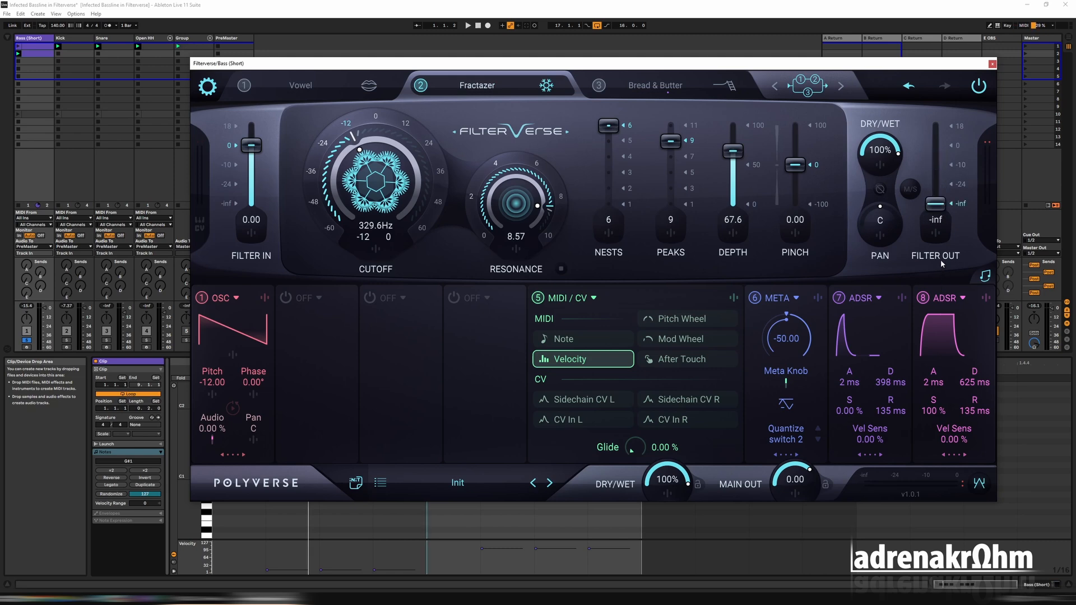
left_click(941, 260)
left_click_drag(894, 342, 896, 274)
left_click(842, 246)
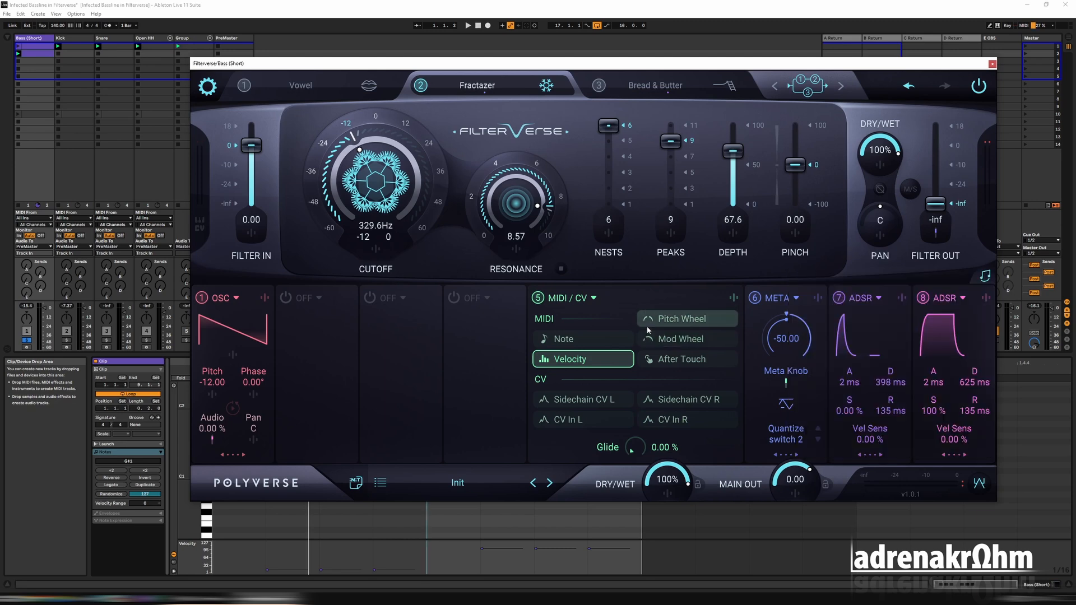
key("space")
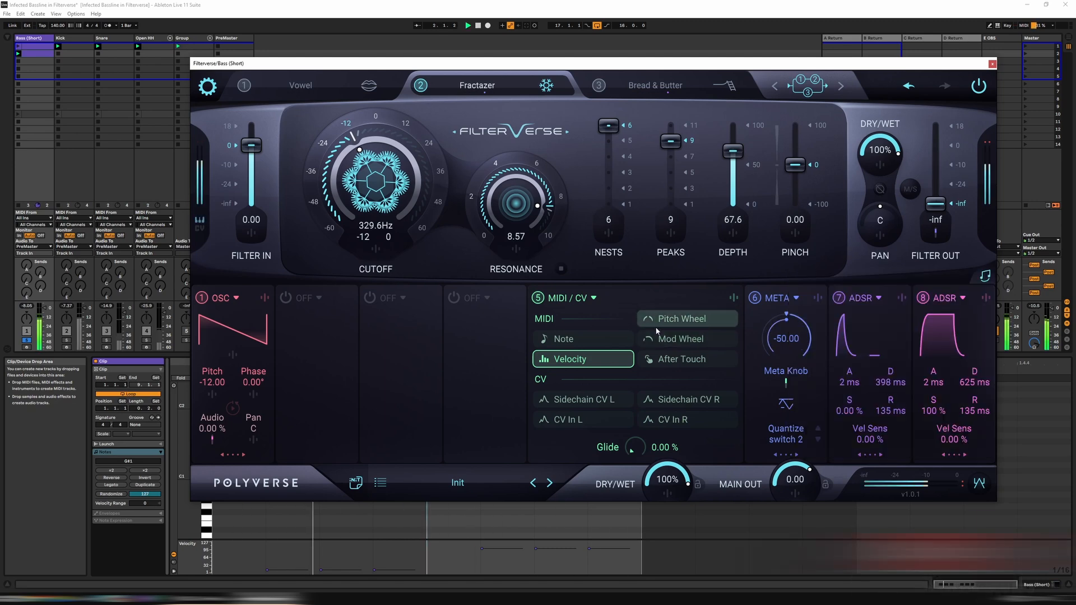
key("space")
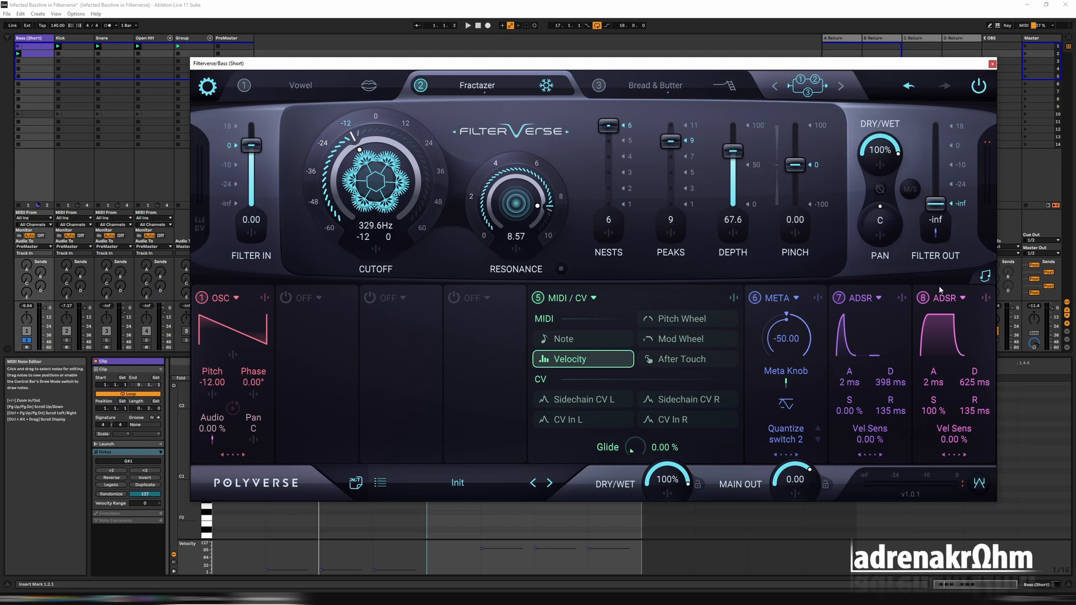
Enable Vowel instead of Fractazer, set its filter output to -inf, modulate it by -76.5 with the Meta Knob, and audition the bassline
mouse_move(506, 91)
left_click(293, 93)
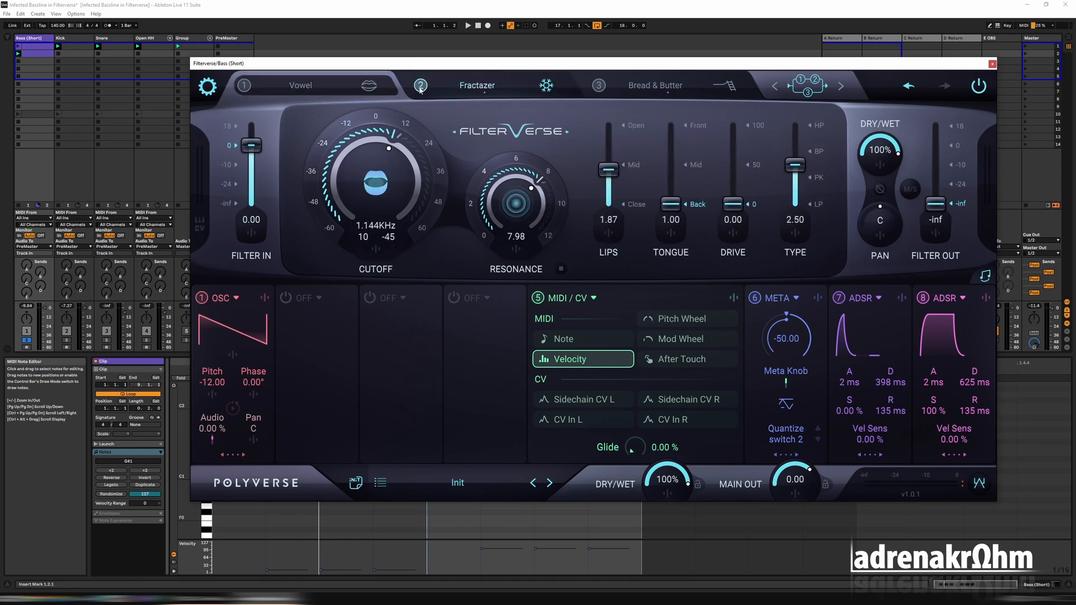
left_click(245, 89)
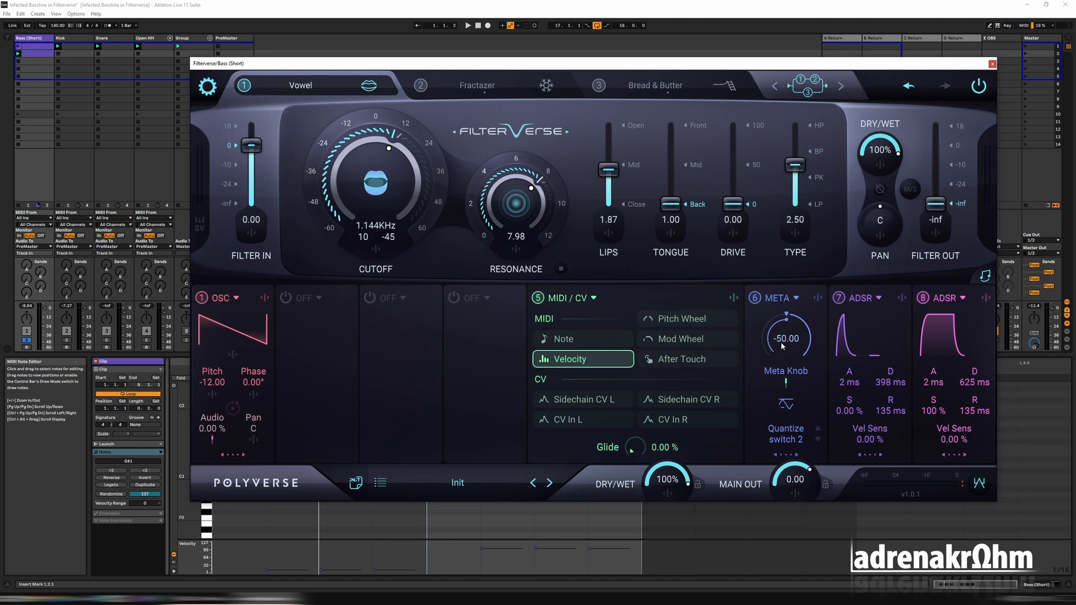
left_click(934, 241)
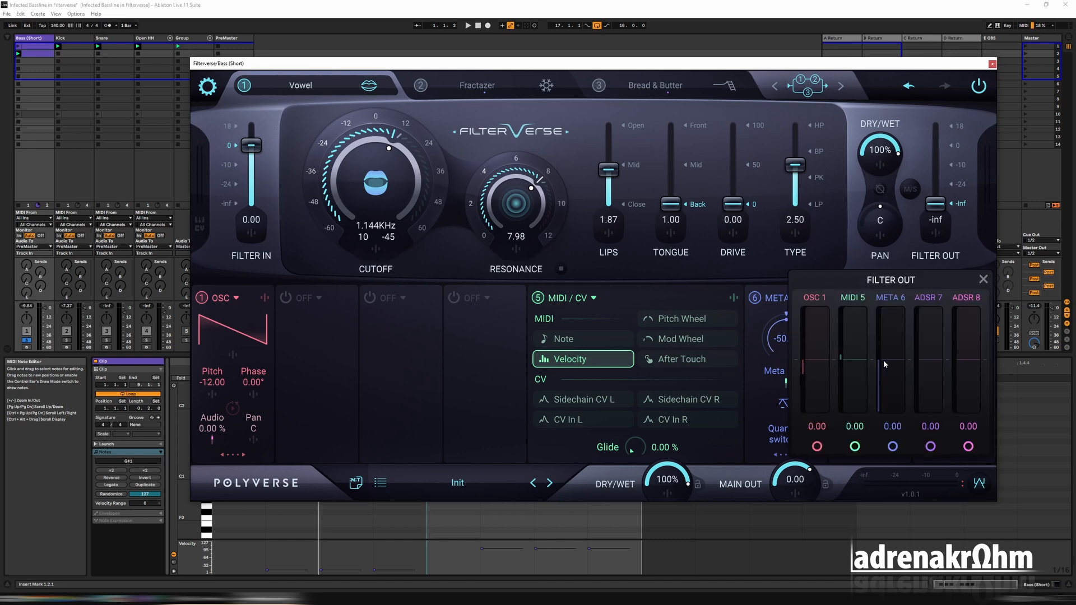
left_click_drag(897, 365, 899, 343)
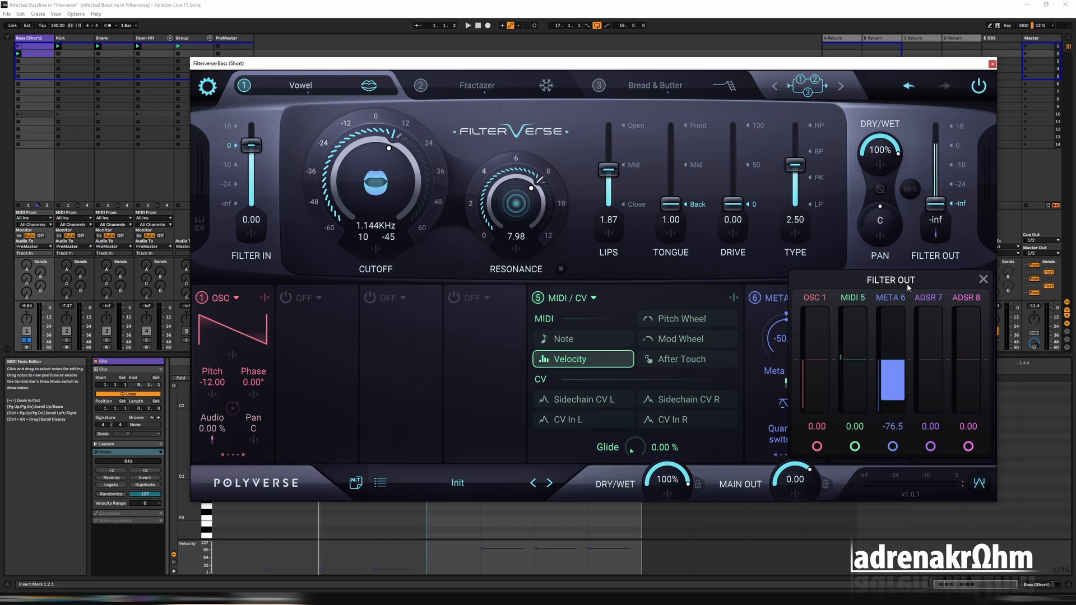
left_click_drag(905, 374, 904, 368)
left_click(983, 279)
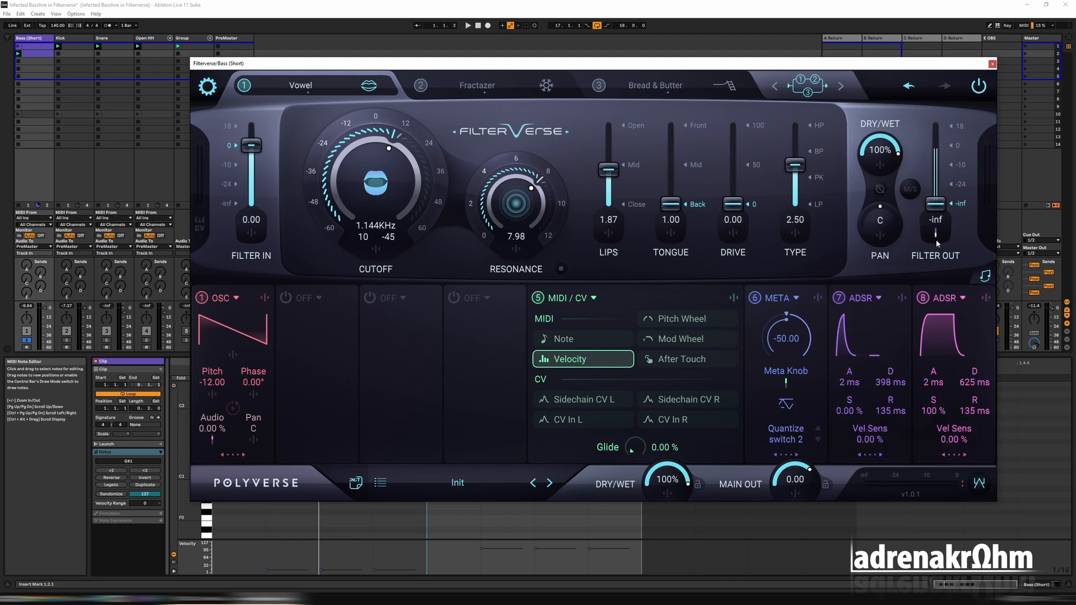
key("space")
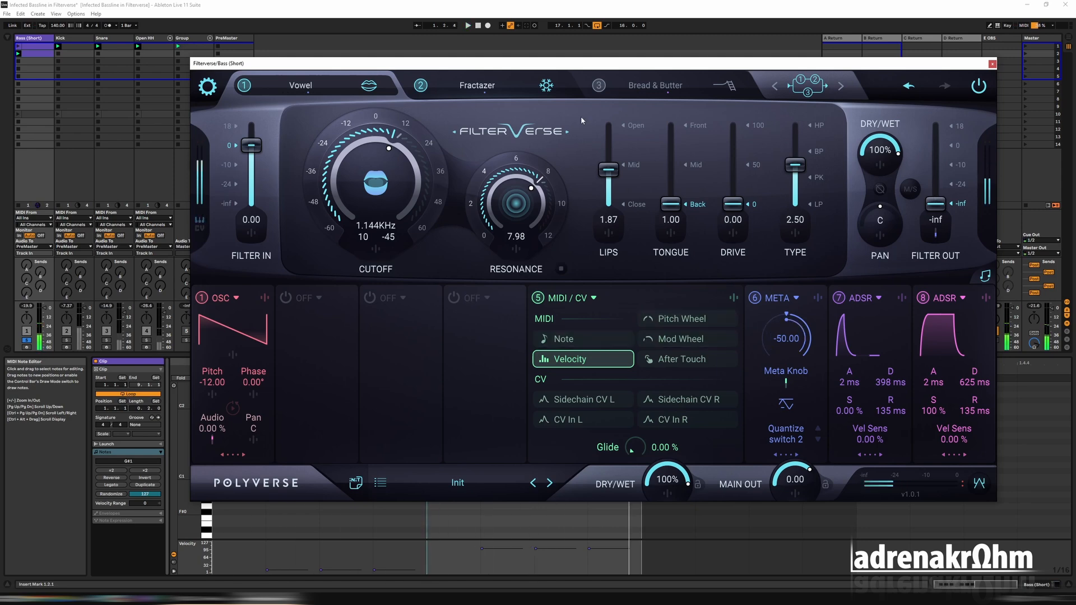
Try routing filters 1 and 2 in parallel into filter 3, audition it, and restore filters 1 and 2 in series parallel to filter 3
left_click(820, 92)
left_click(851, 132)
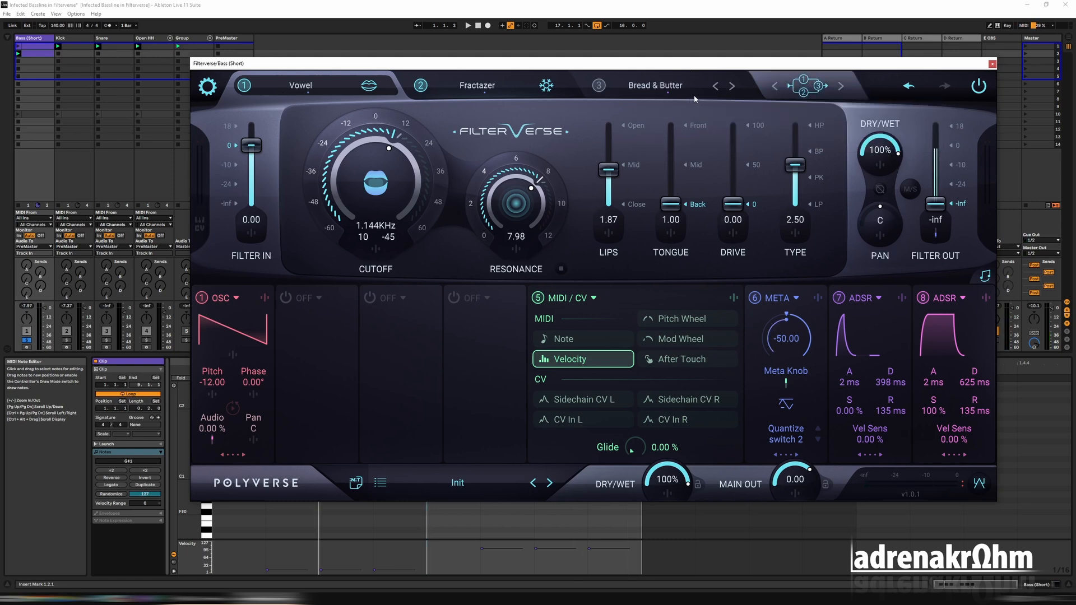
key("space")
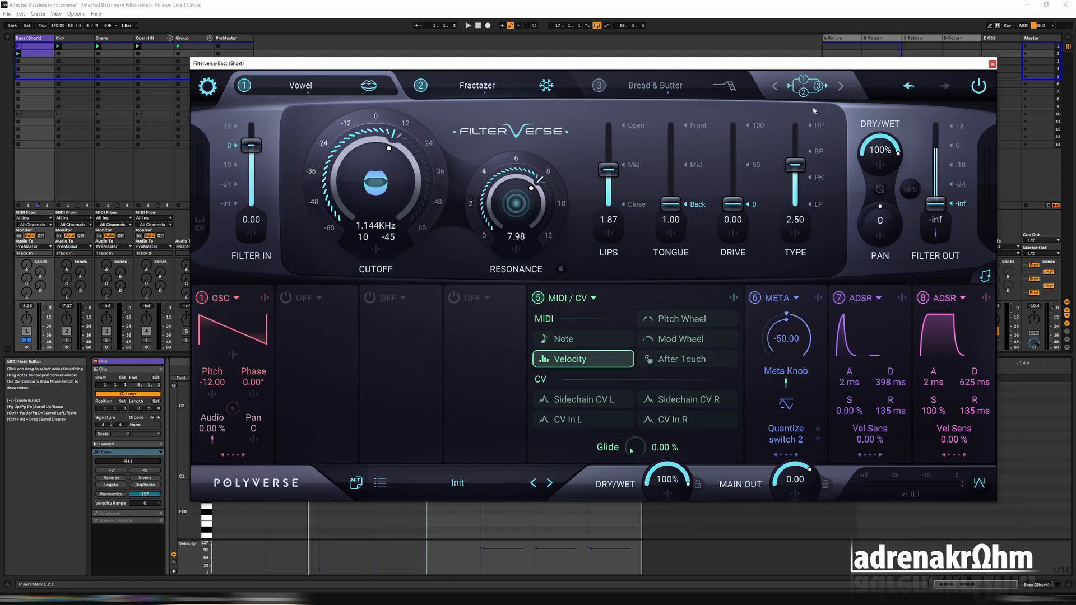
left_click(807, 86)
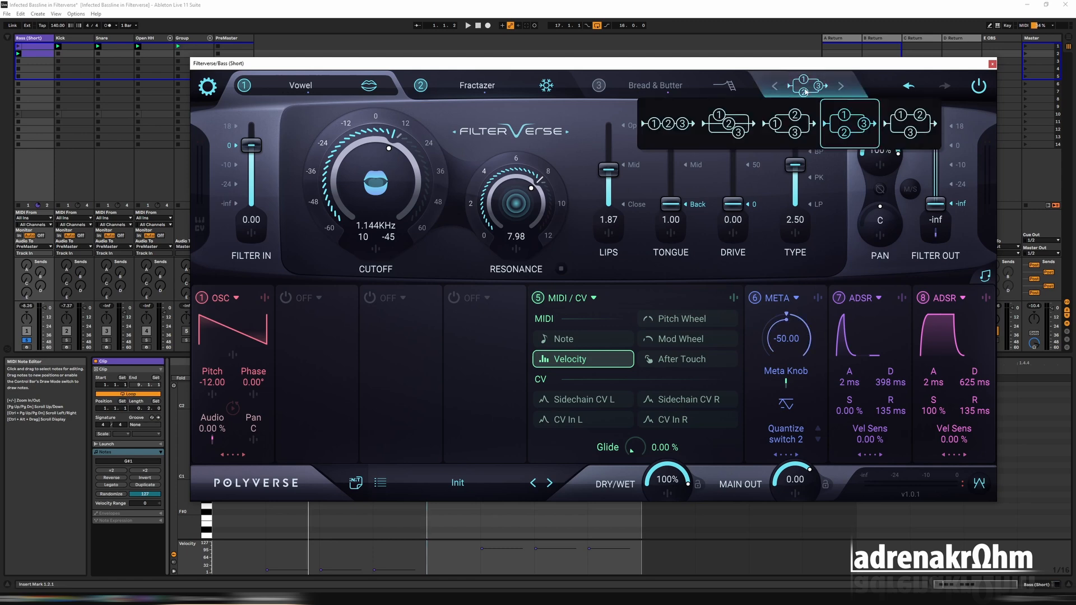
left_click(909, 130)
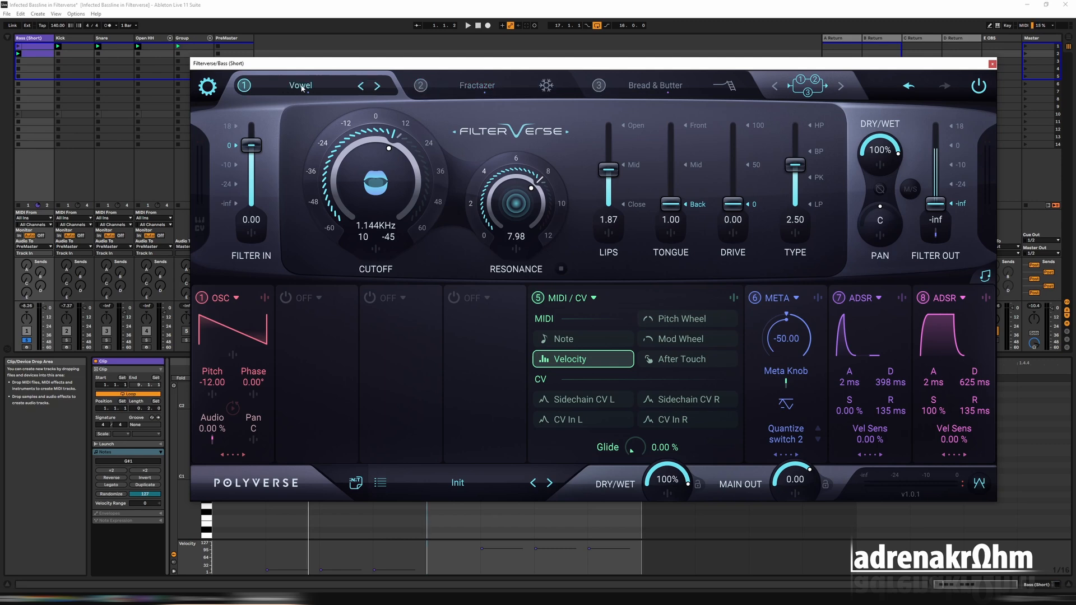
Load Bread & Butter in filter slot 1 with slot 3's settings: lowpass, 3 poles, cutoff 20.60 Hz and zero resonance
left_click(336, 85)
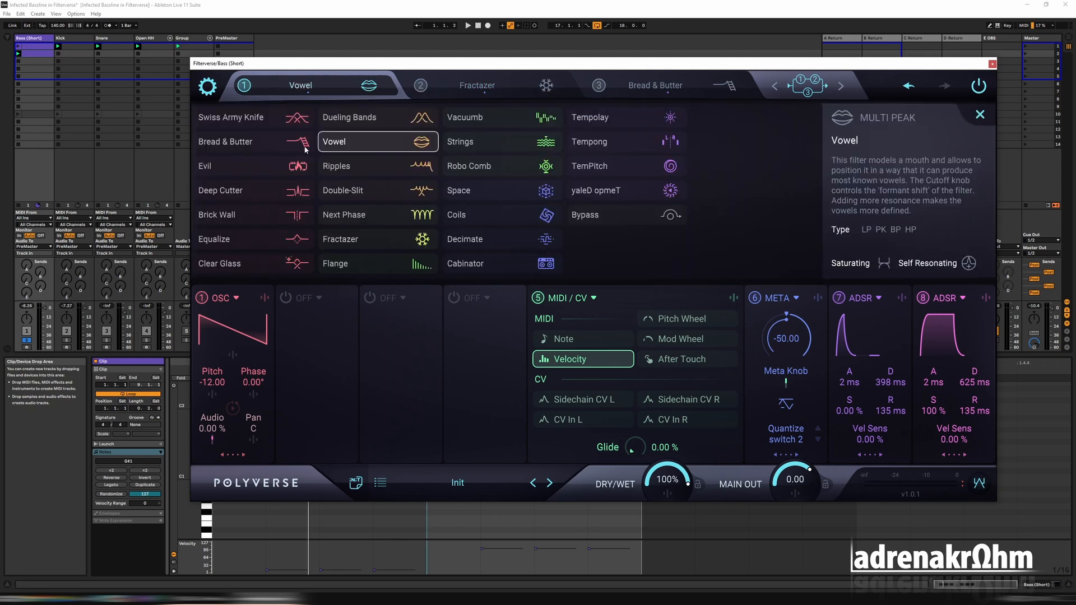
left_click(251, 143)
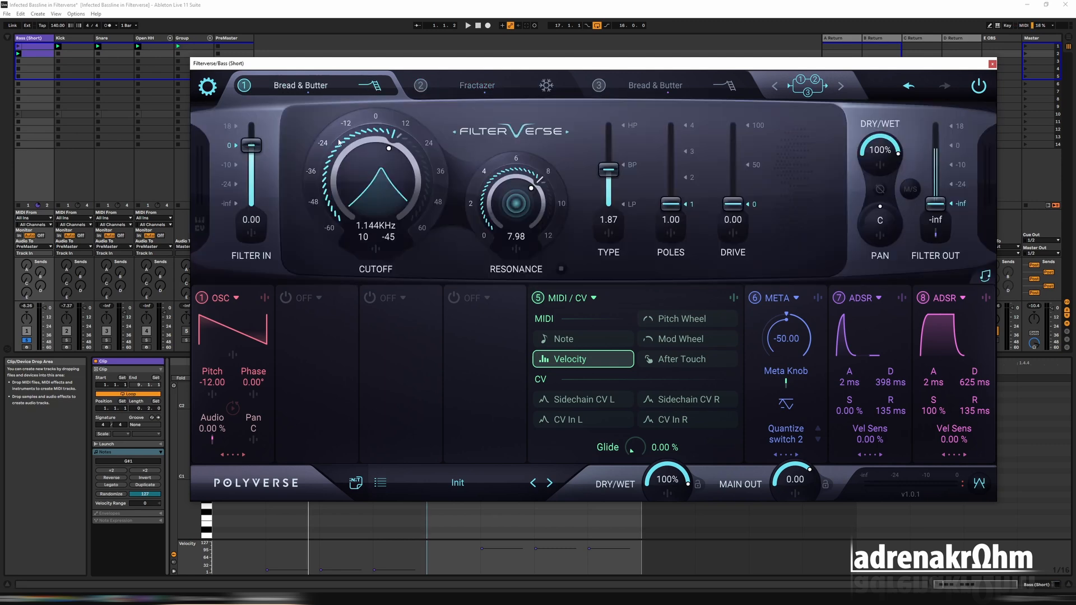
left_click(641, 91)
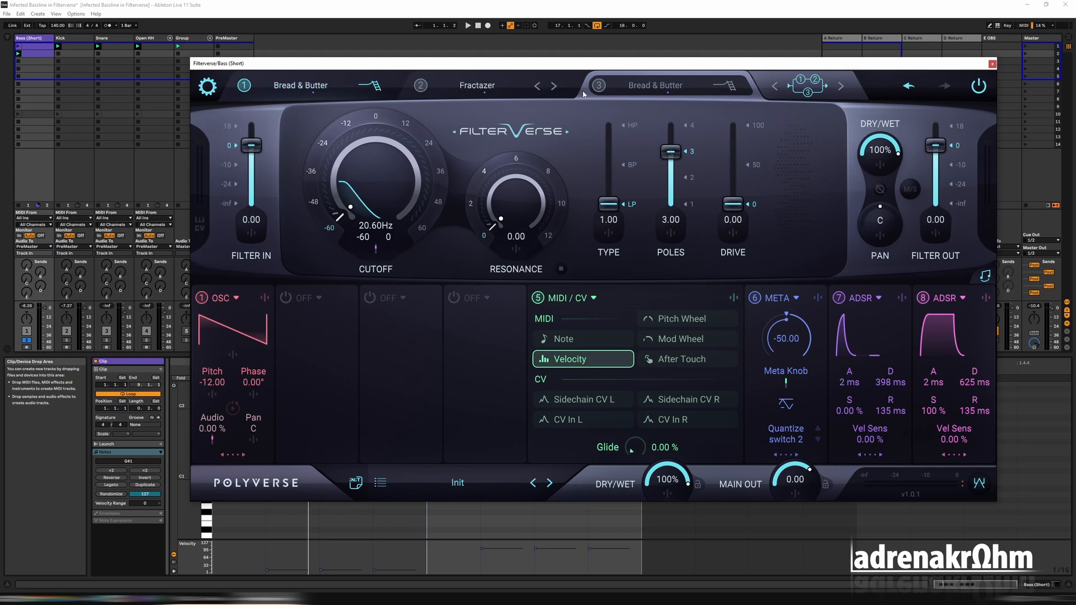
left_click(316, 90)
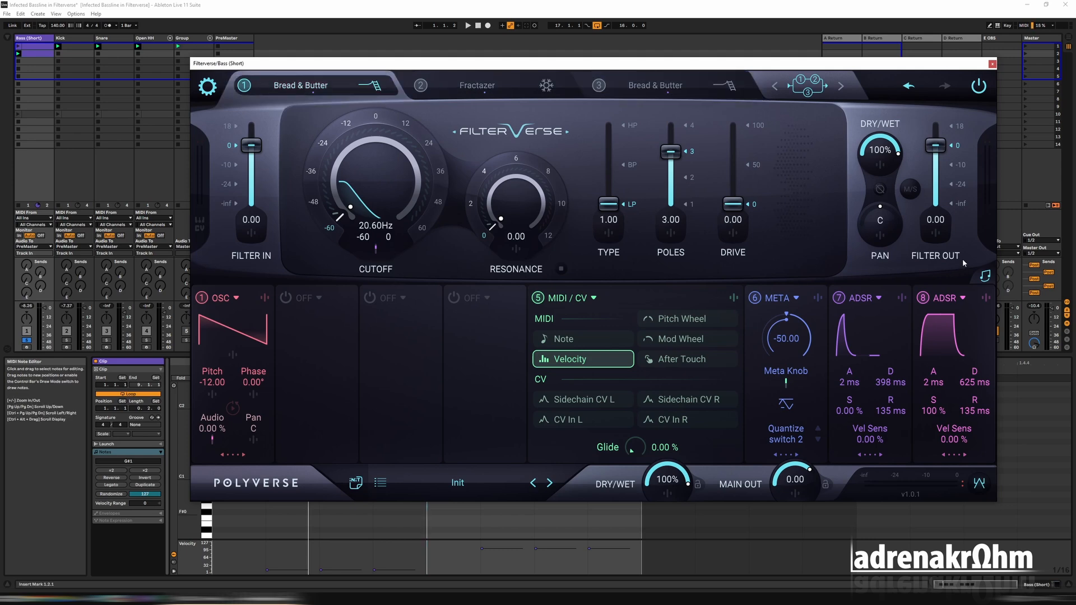
Set slot 1's filter output to -inf and its Meta Knob modulation amount to -75
left_click_drag(937, 150, 936, 208)
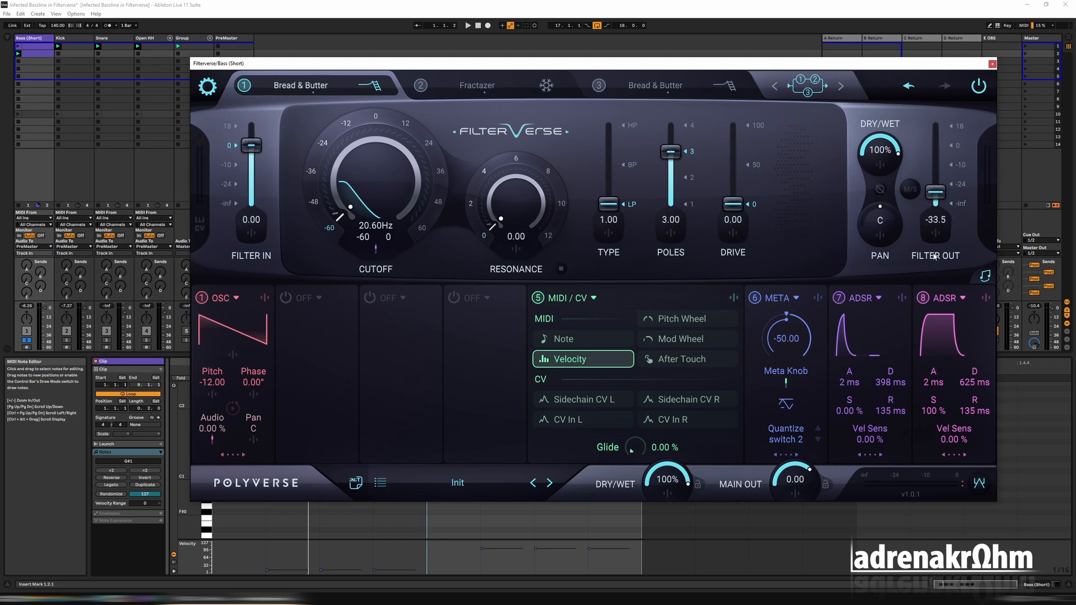
left_click(935, 235)
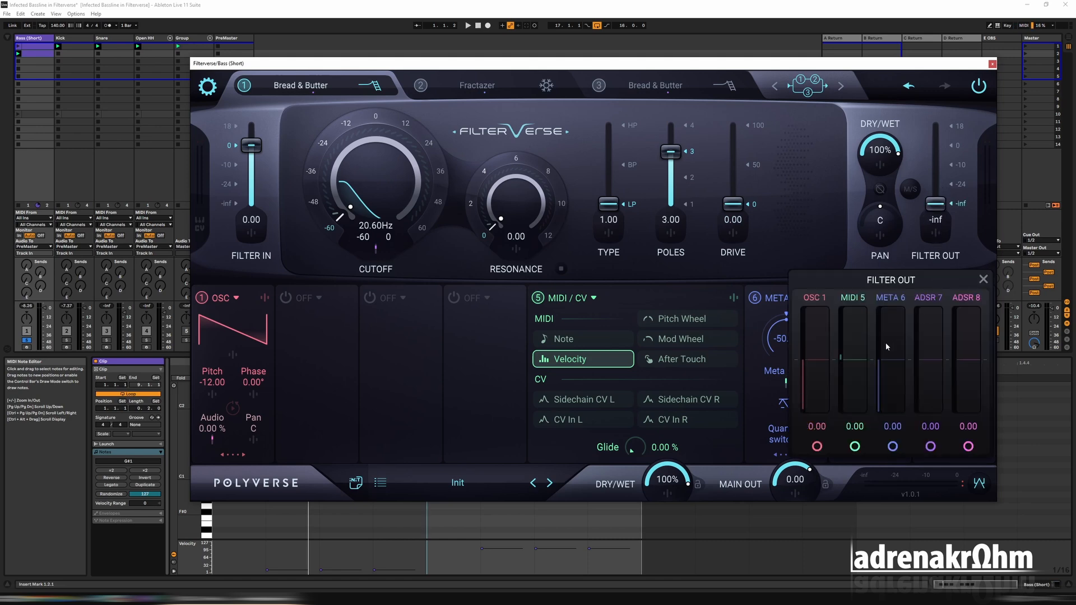
left_click_drag(899, 364, 900, 408)
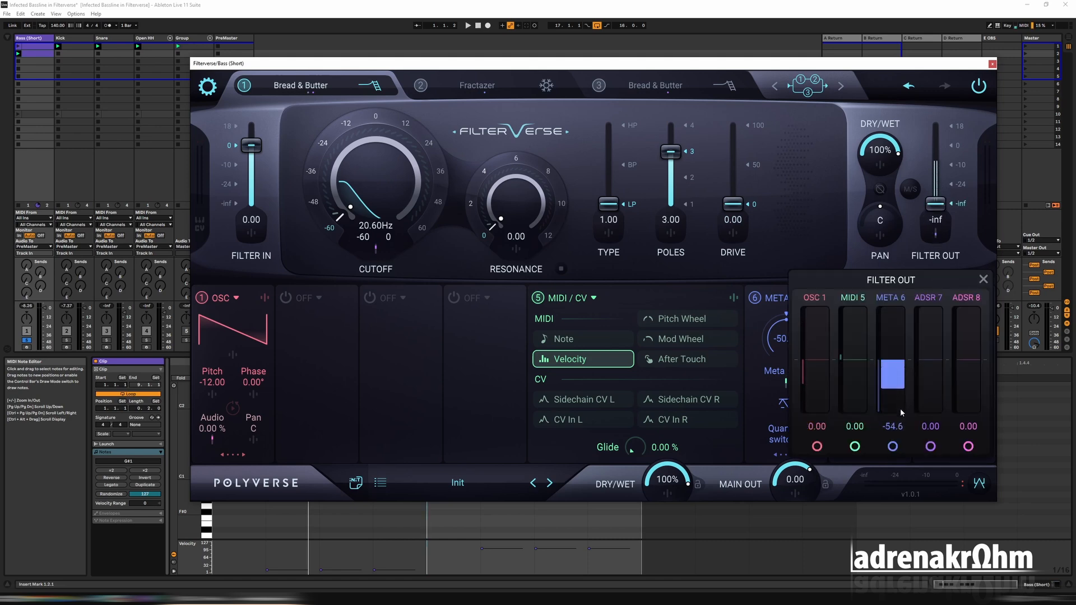
left_click(893, 427)
type("-75")
key("Return")
Set slot 3's filter output to -inf with a Meta Knob modulation of 75, and enable that filter
left_click(651, 89)
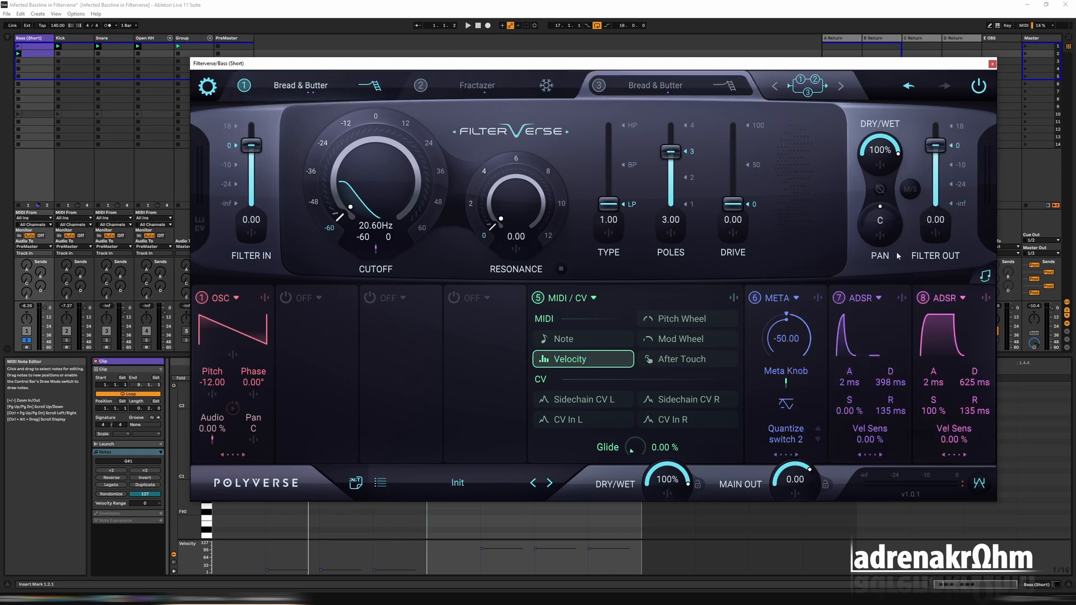
left_click_drag(934, 223, 934, 372)
left_click(937, 235)
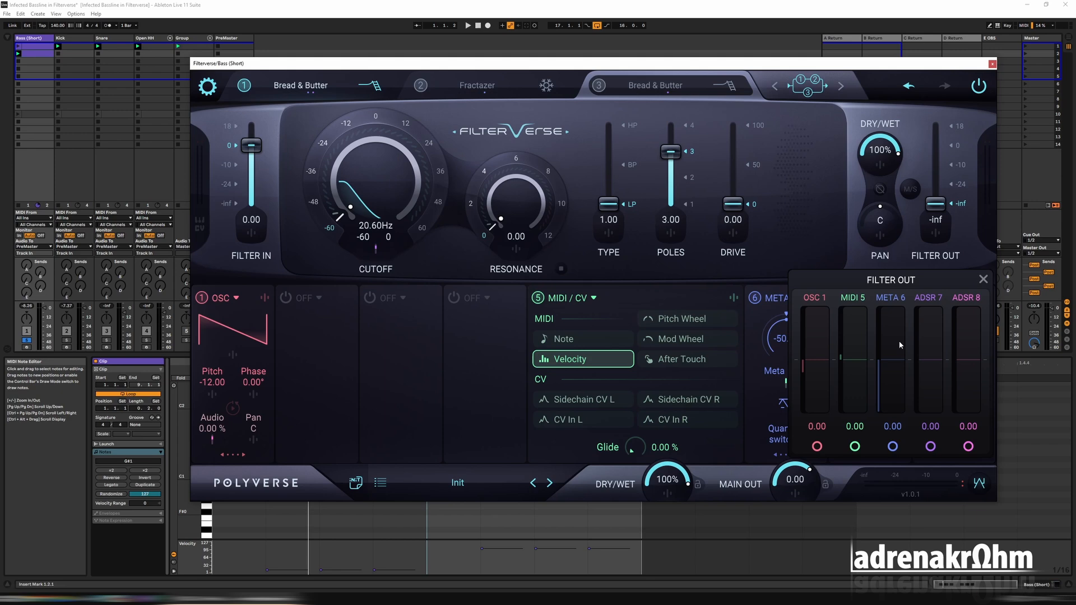
double_click(893, 426)
type("75")
key("Return")
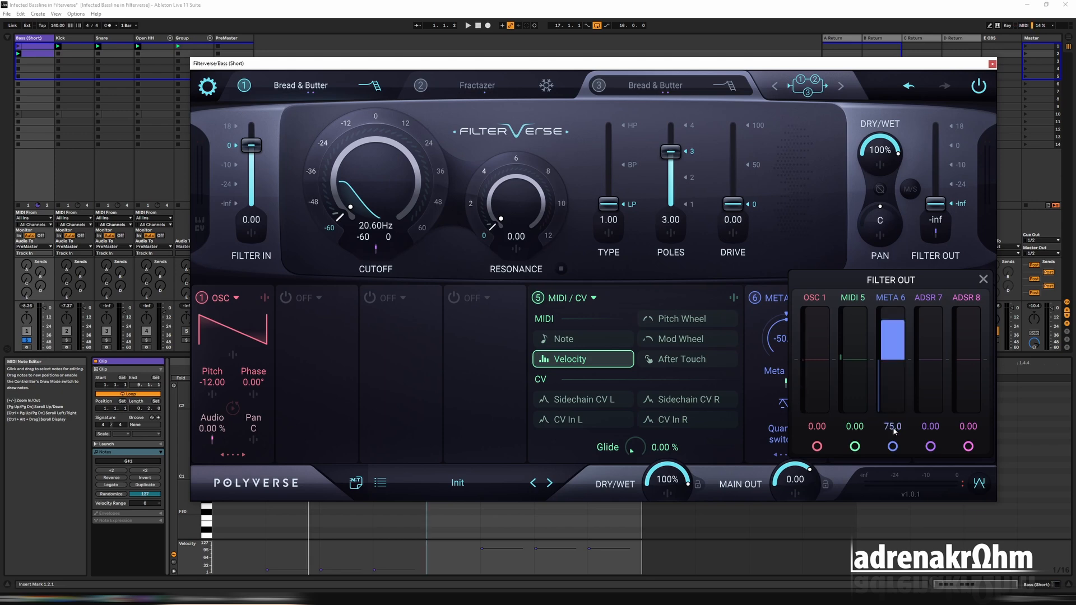
left_click(851, 261)
left_click(599, 86)
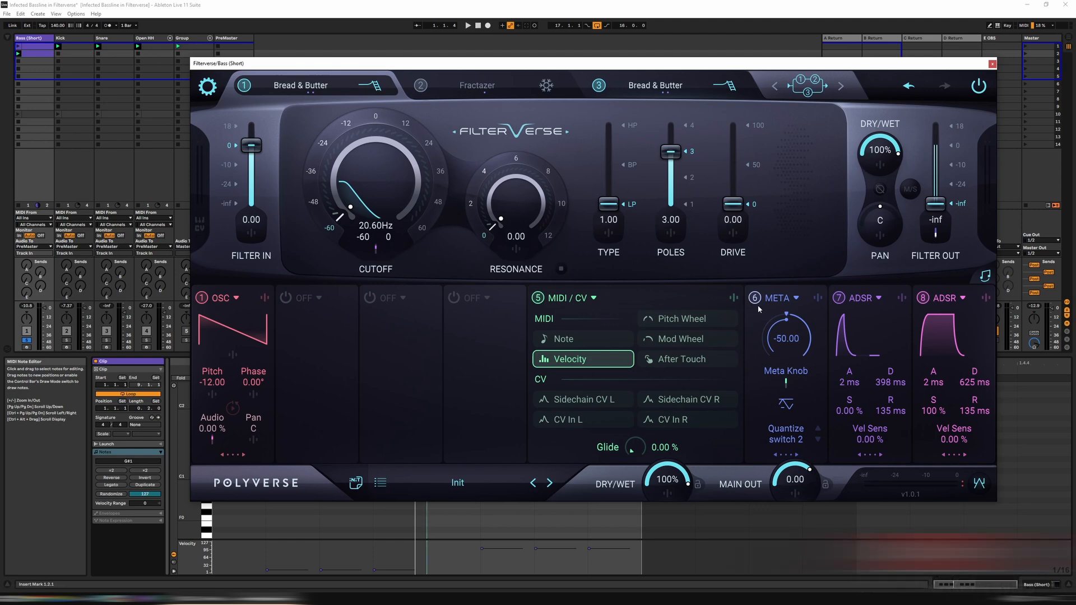
During playback, try the Bread & Butter filter in bandpass mode with cutoff about 71.47 Hz and resonance about 6.76
key("space")
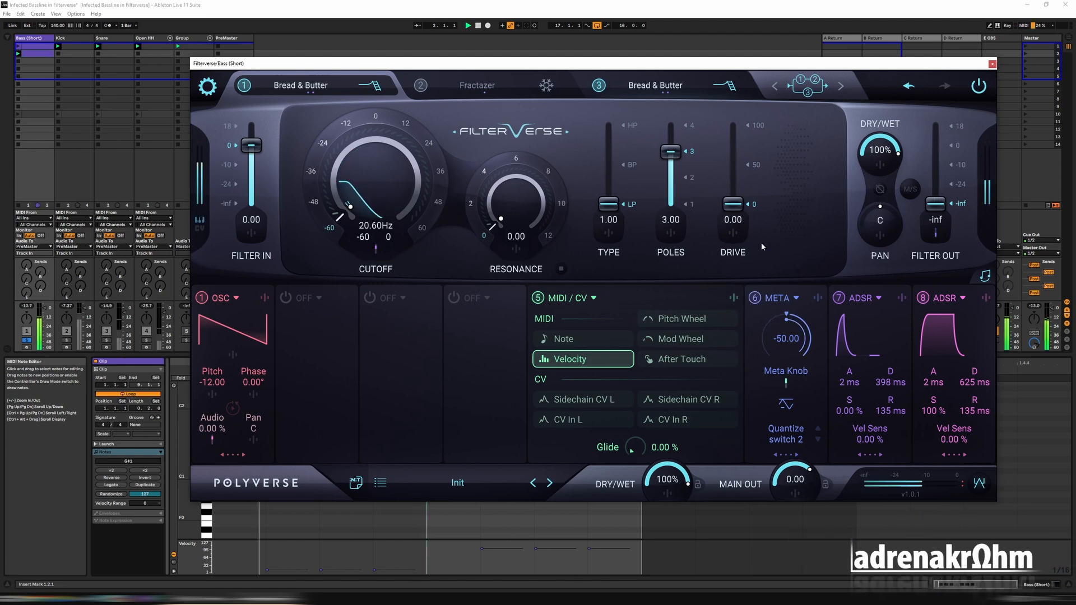
left_click_drag(382, 175, 381, 98)
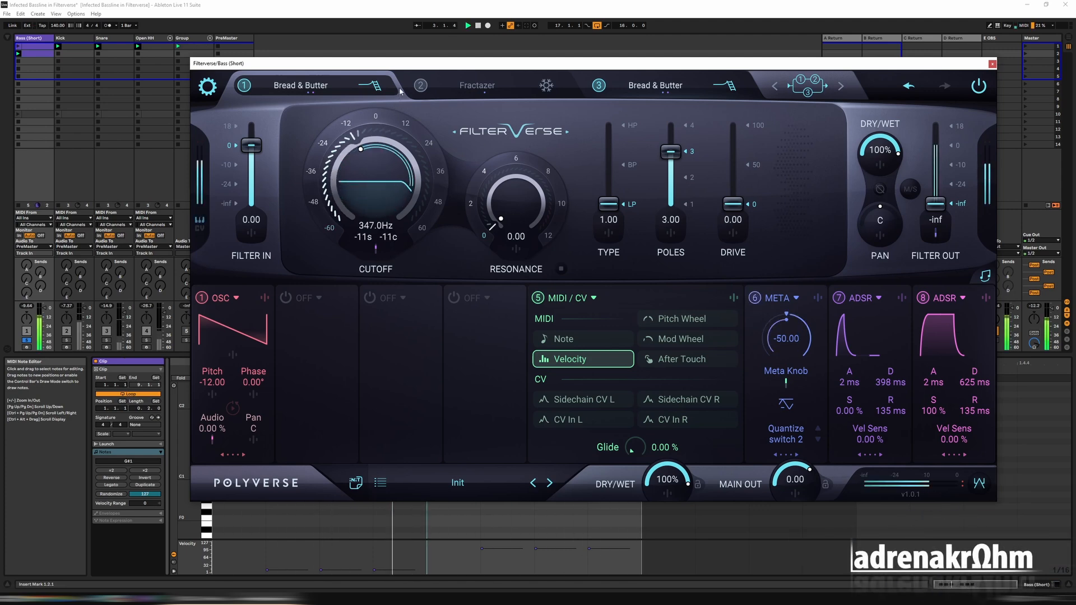
left_click(625, 169)
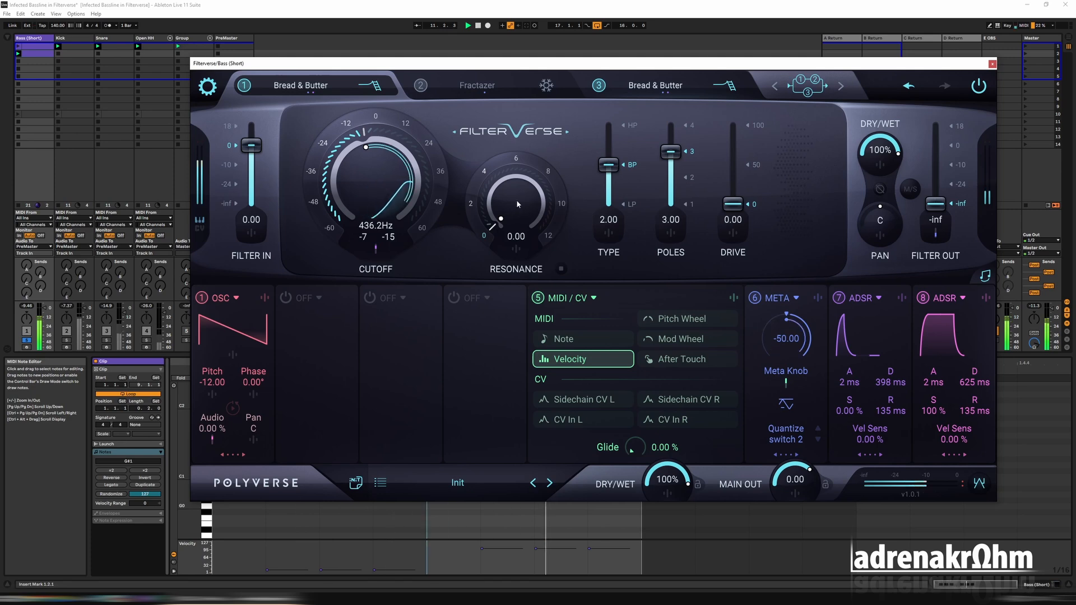
left_click_drag(517, 200, 523, 150)
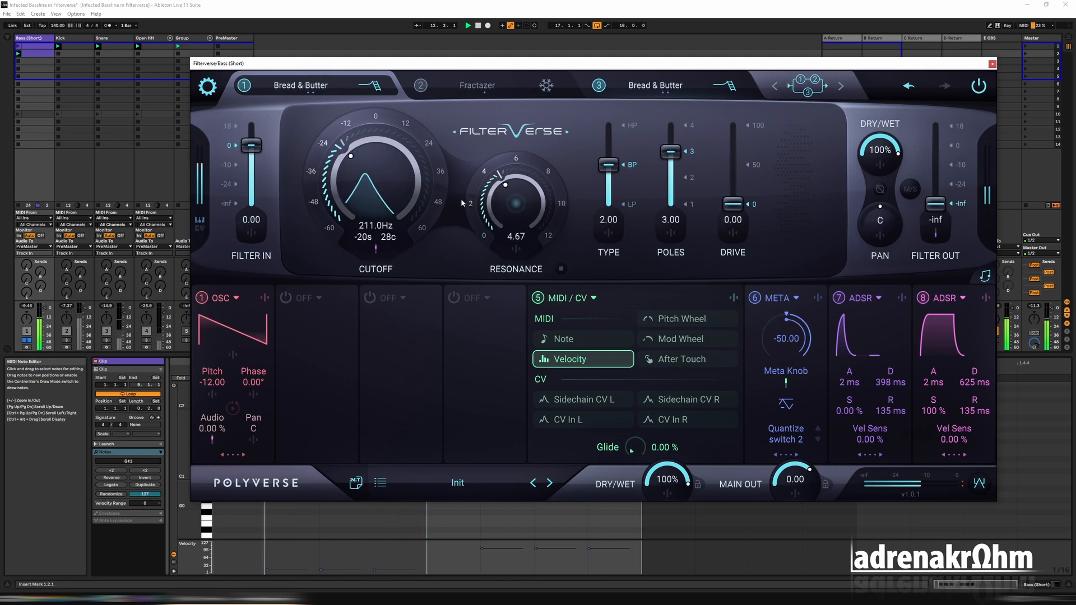
left_click_drag(513, 207, 529, 194)
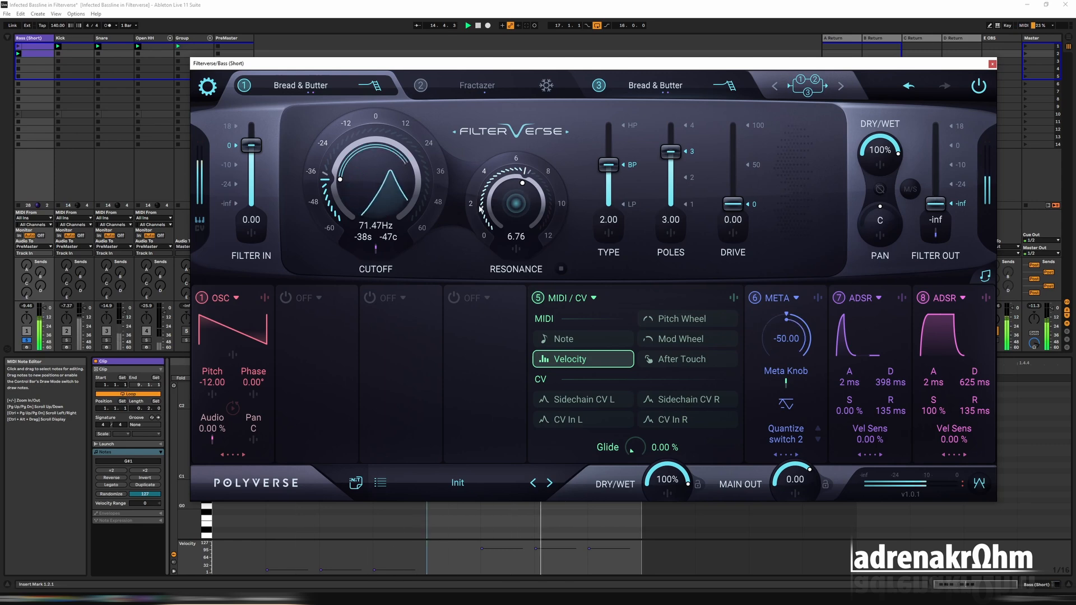
During playback, raise the second note's velocity to about 111 and the third similarly, and lower the fourth note's to 4
left_click_drag(346, 574, 345, 571)
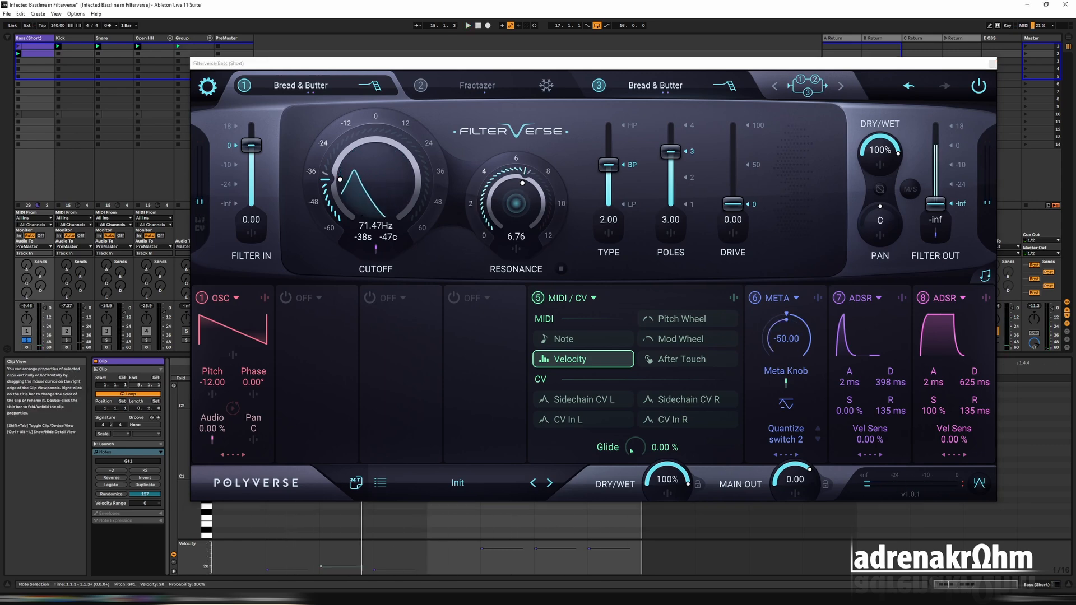
key("space")
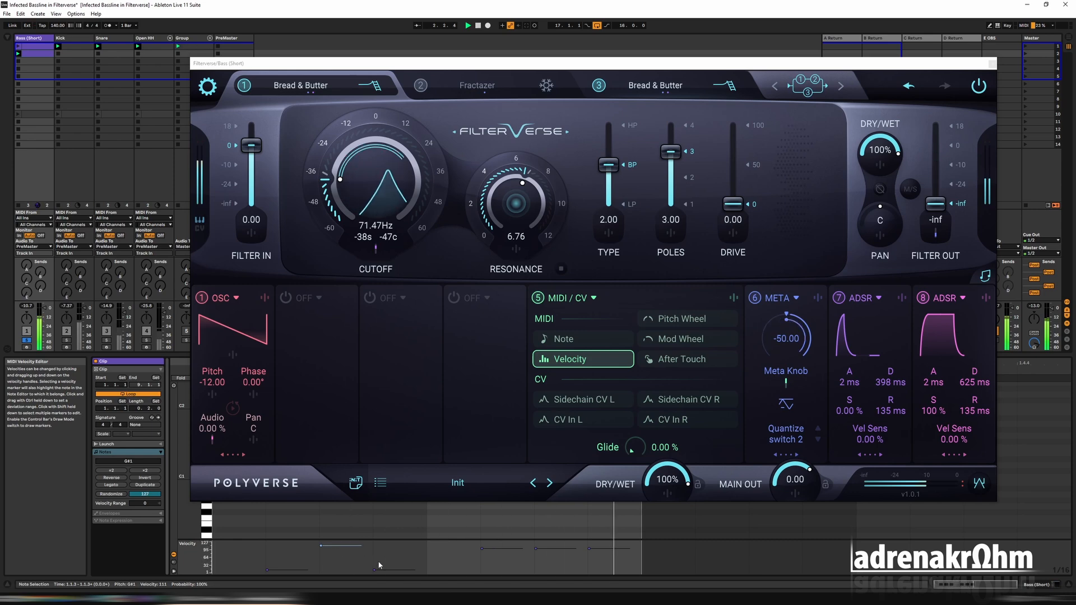
left_click_drag(394, 570, 394, 545)
left_click_drag(502, 553, 502, 572)
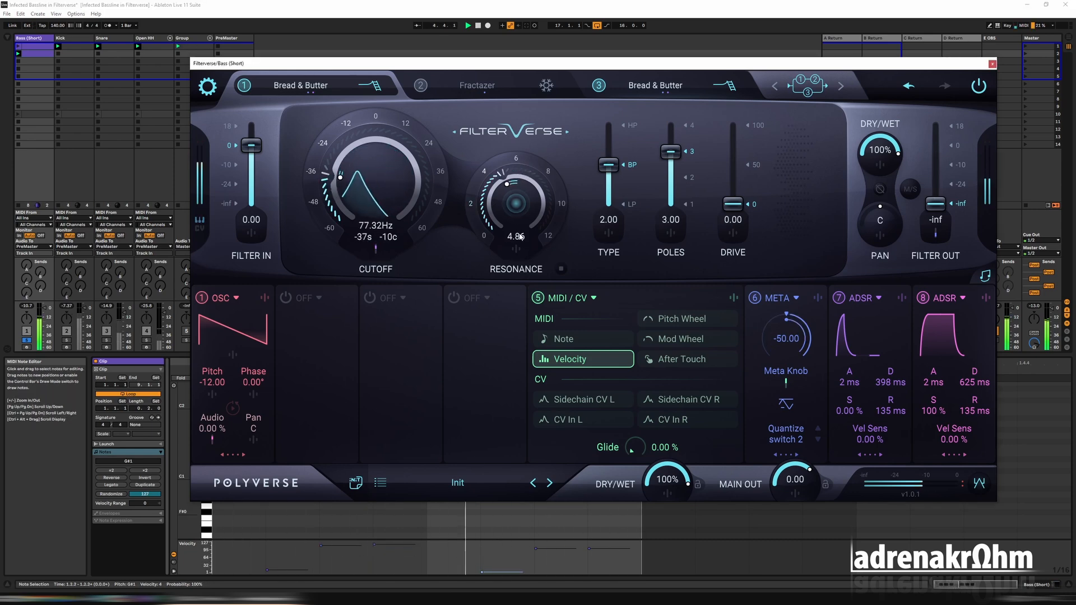
Return the second and third notes to low velocity and set the fourth note's velocity to 104
left_click_drag(337, 547, 338, 572)
left_click_drag(395, 546, 396, 573)
left_click_drag(503, 572, 502, 570)
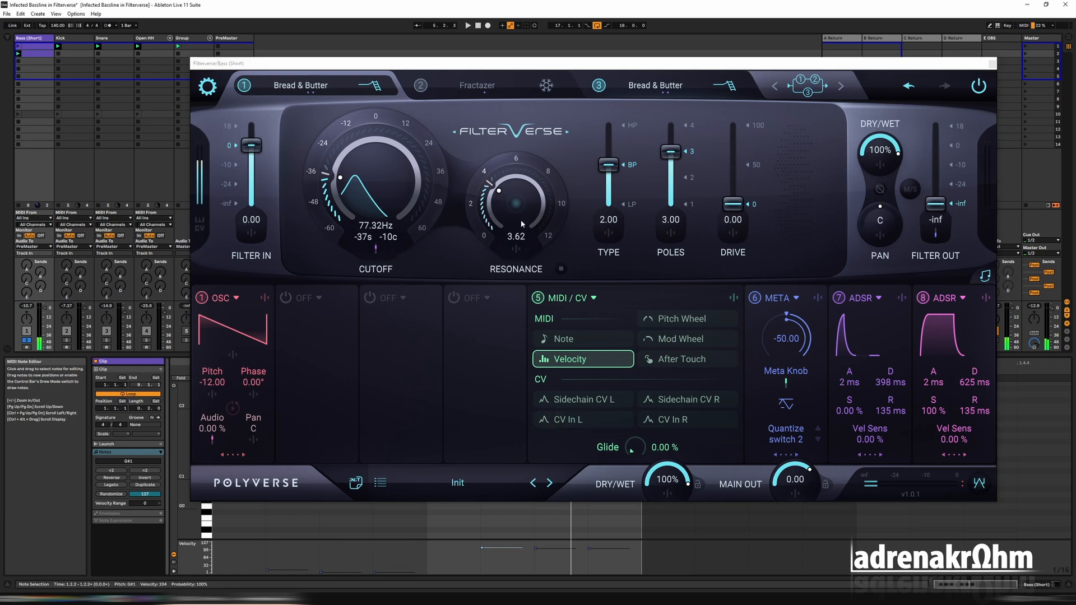
Reset the Bread & Butter filter to resonance 0, lowpass type and cutoff 20.60 Hz
left_click_drag(519, 200, 522, 318)
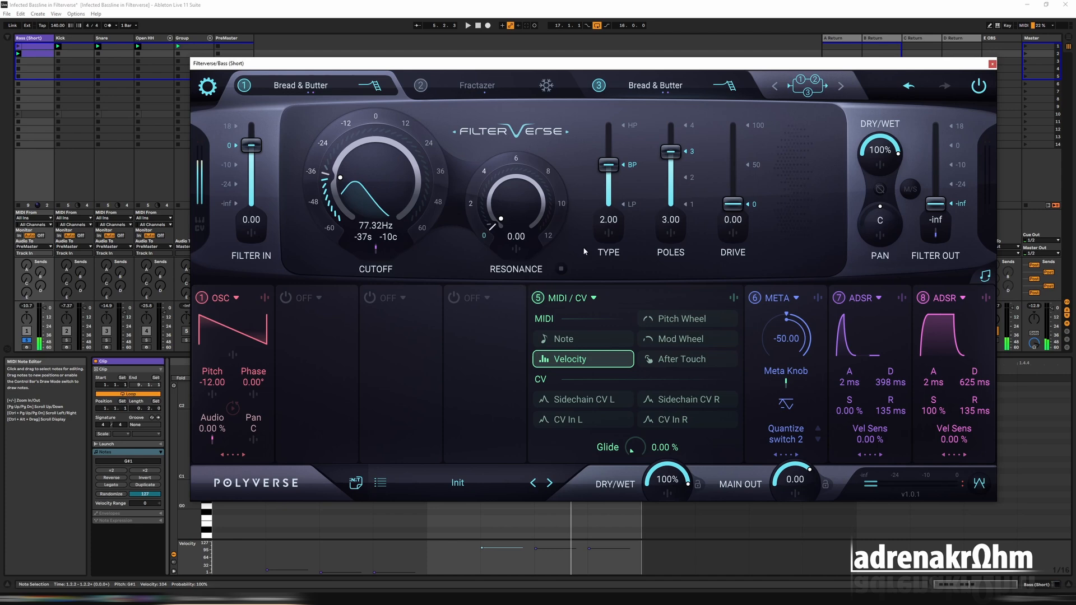
left_click_drag(611, 169, 614, 280)
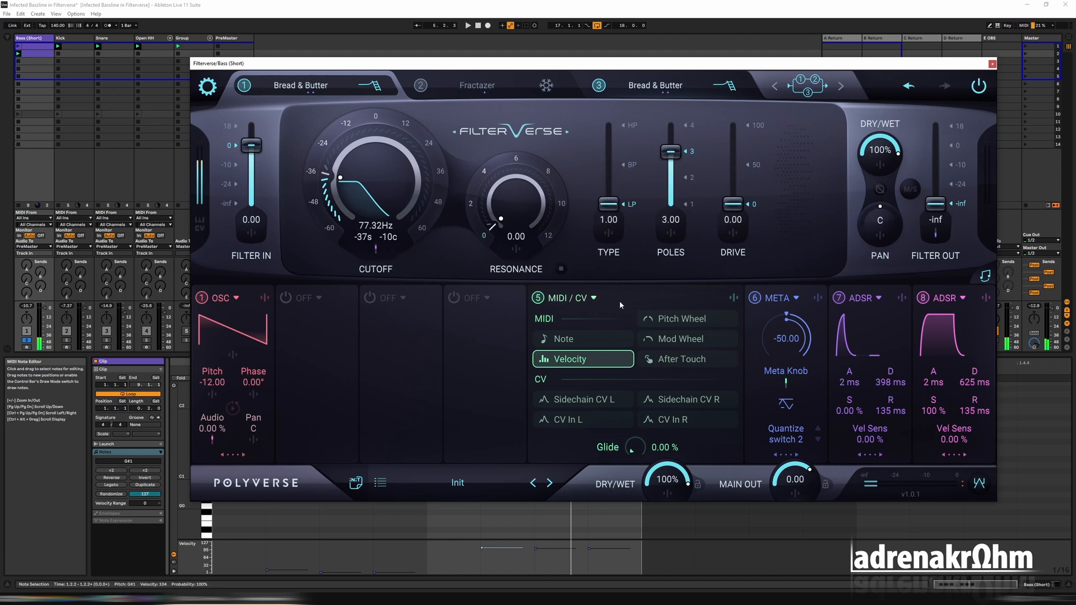
left_click_drag(365, 177, 396, 257)
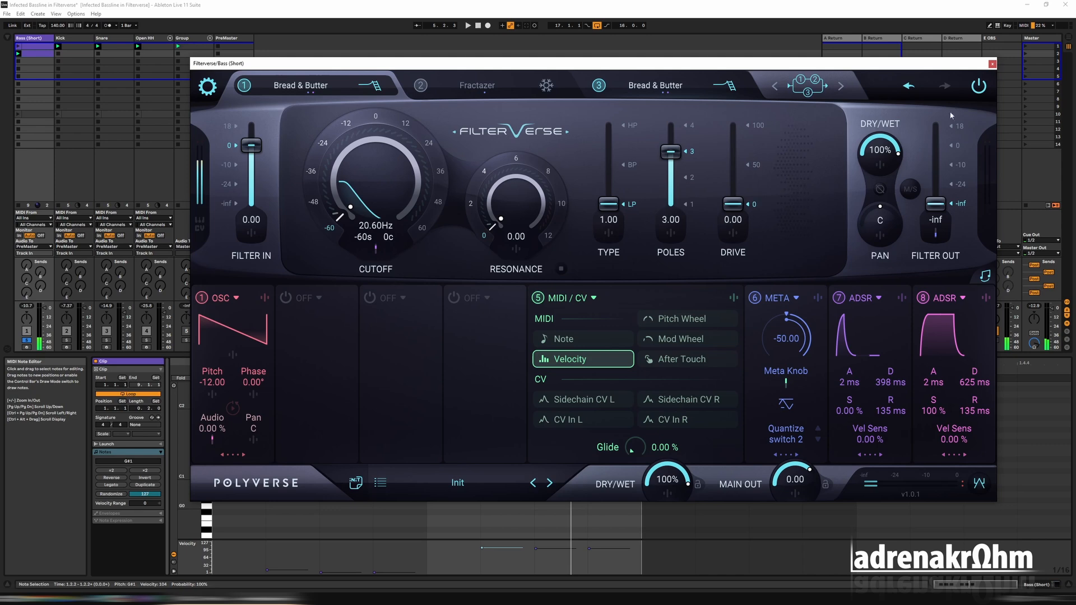
Close the Filterverse window, delete the three low-velocity notes, and move the three high-velocity notes earlier to start at 1.1.2
left_click(992, 64)
left_click_drag(264, 376, 416, 470)
left_click_drag(475, 414, 670, 463)
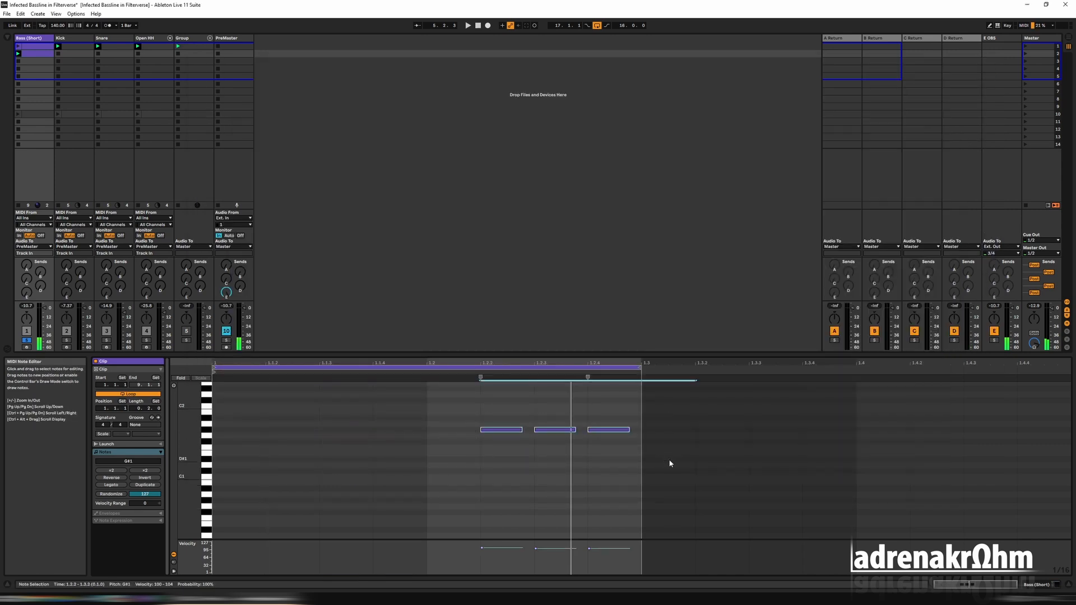
key("Left")
key("Left")
key("Left")
key("Left")
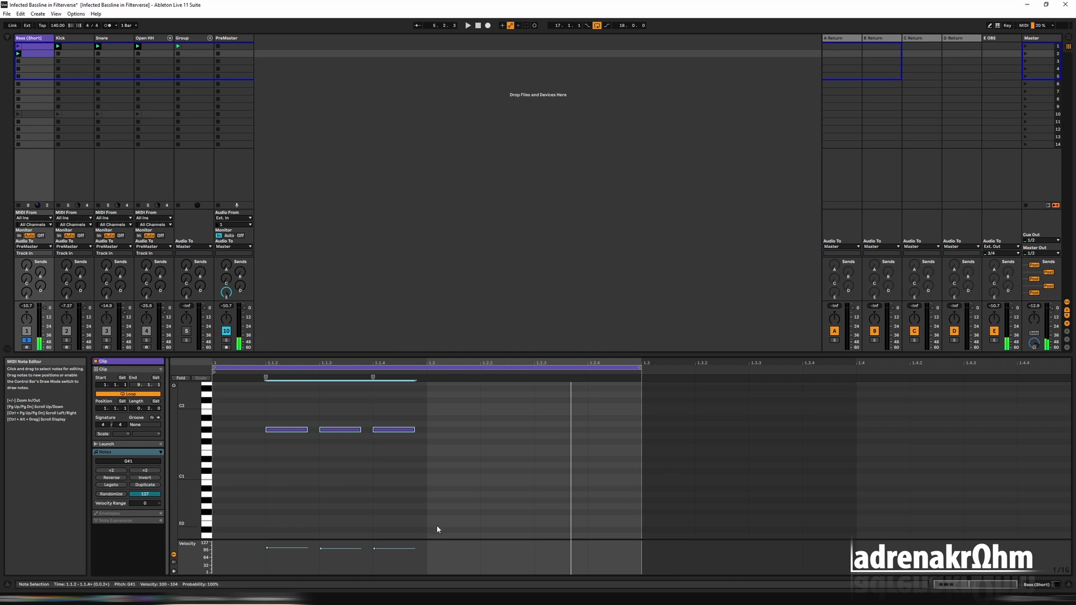
Extend the clip loop to one full bar and duplicate the third note to 1.2.3, lengthening the copy by one grid step
left_click_drag(641, 368, 1067, 378)
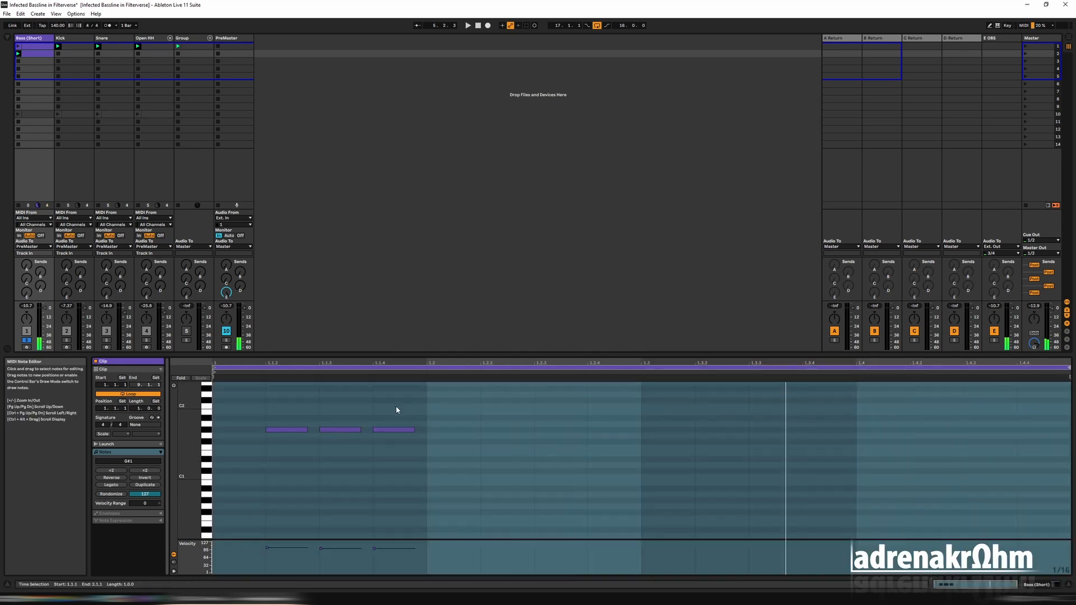
left_click_drag(395, 406, 407, 440)
key("ctrl+d")
key("Right")
key("Right")
key("shift+Right")
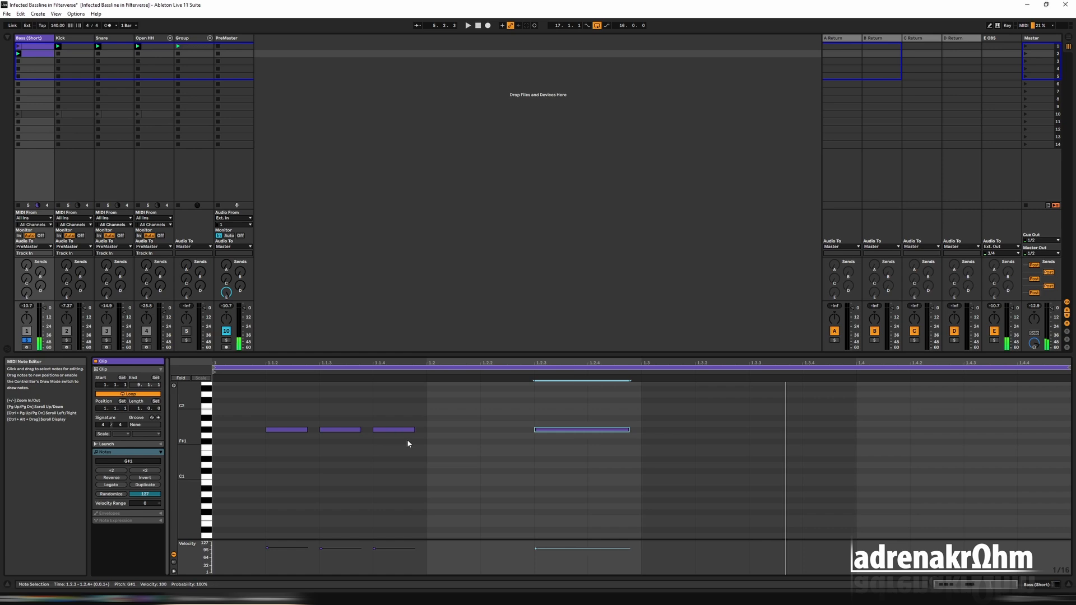
Duplicate the third short note and place the copy at 1.3.2
left_click(396, 429)
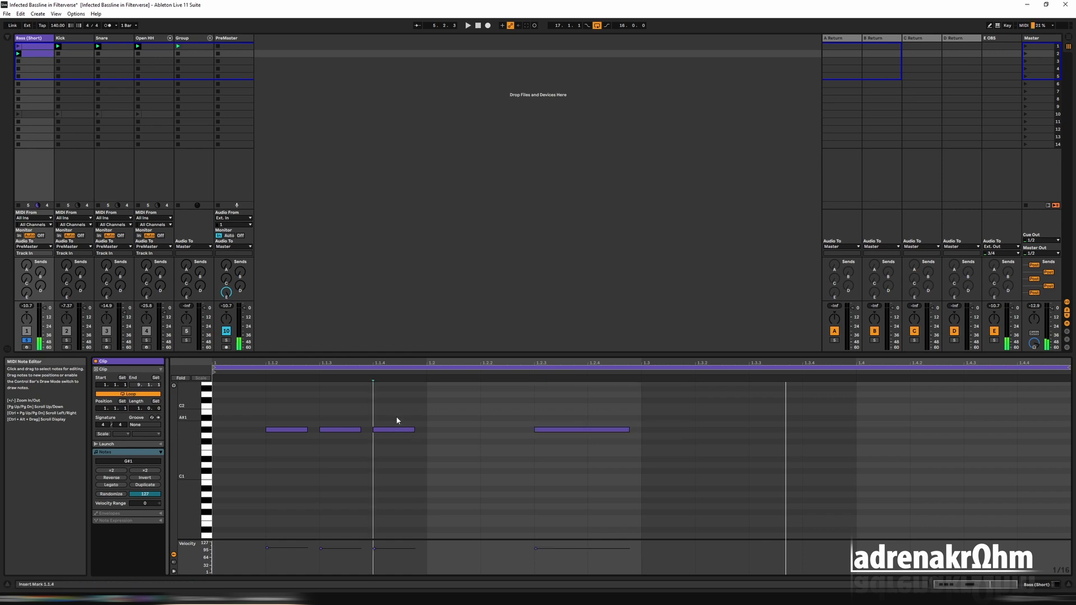
key("ctrl+d")
key("Right")
key("Right")
key("Right")
key("Right")
key("Right")
key("Right")
key("Right")
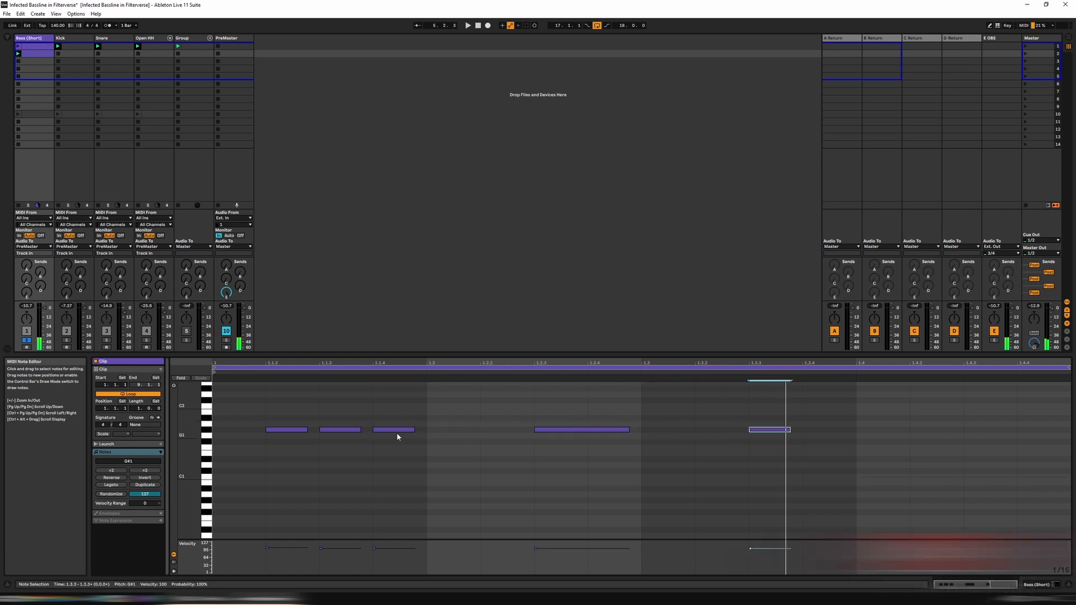
key("Left")
key("Left")
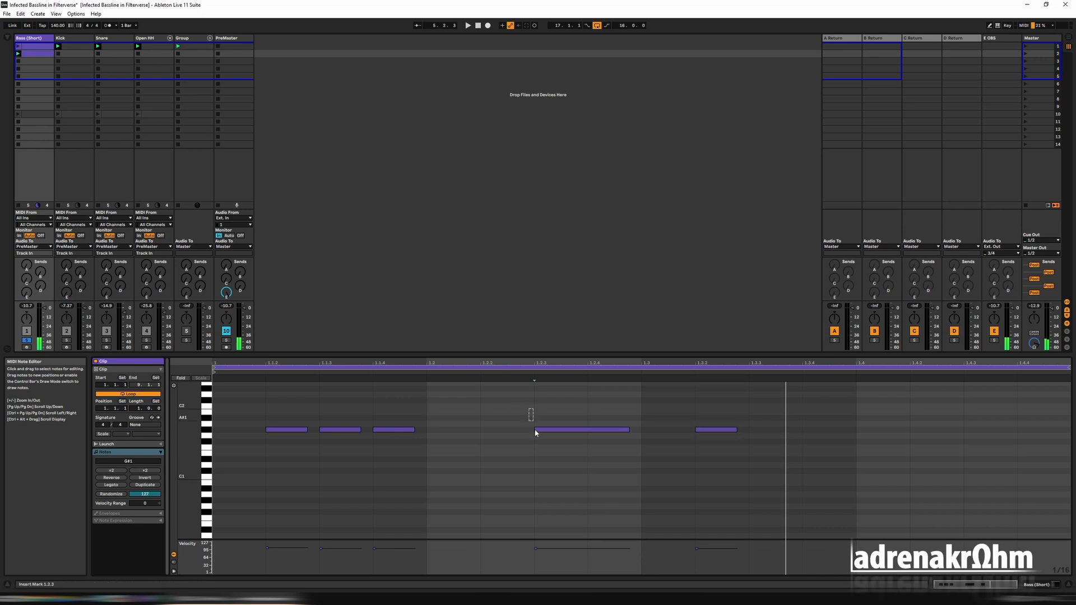
Duplicate the long note at 1.2.3 and place the copy at 1.3.3
left_click(539, 429)
key("ctrl+d")
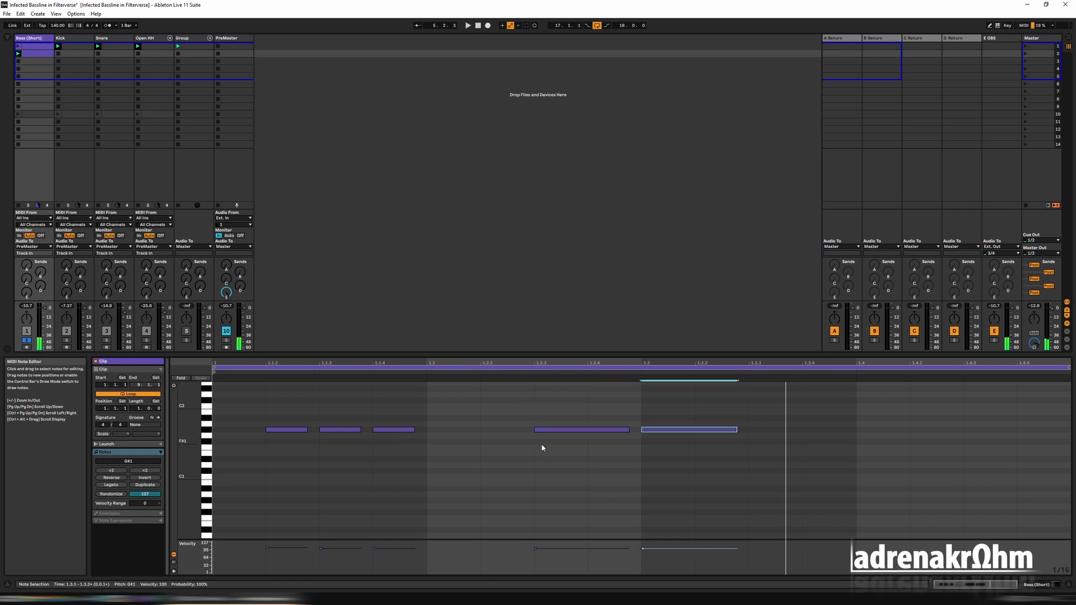
key("ctrl+z")
key("ctrl+d")
key("Right")
key("Right")
Copy the third short note to 1.4.2 and duplicate it once more to 1.4.3
left_click(402, 429)
key("ctrl+d")
key("Right")
key("Right")
key("Right")
key("Right")
key("Right")
key("Right")
key("Right")
key("Right")
key("Right")
key("ctrl+d")
Lower the velocity of the two long notes to about 16 and about 13, and play back the bassline
left_click(584, 551)
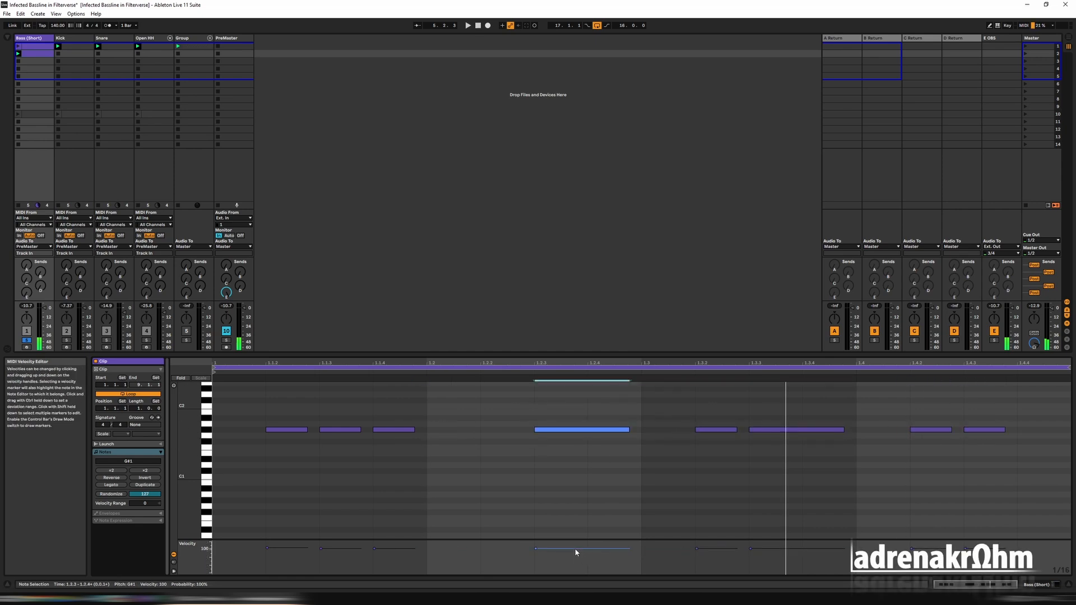
left_click_drag(575, 550, 575, 553)
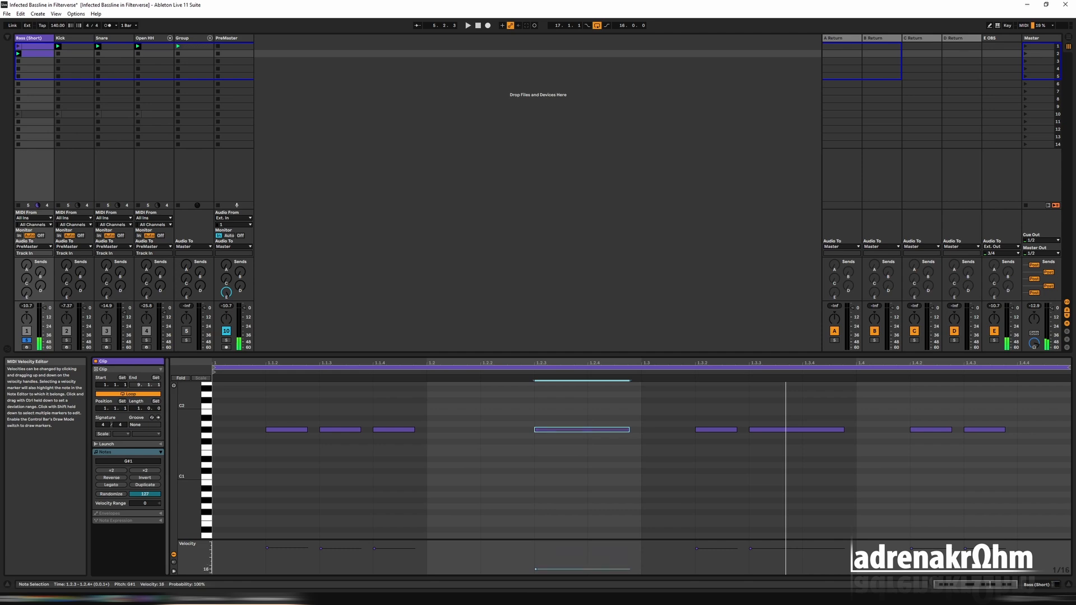
left_click_drag(831, 552, 830, 570)
key("space")
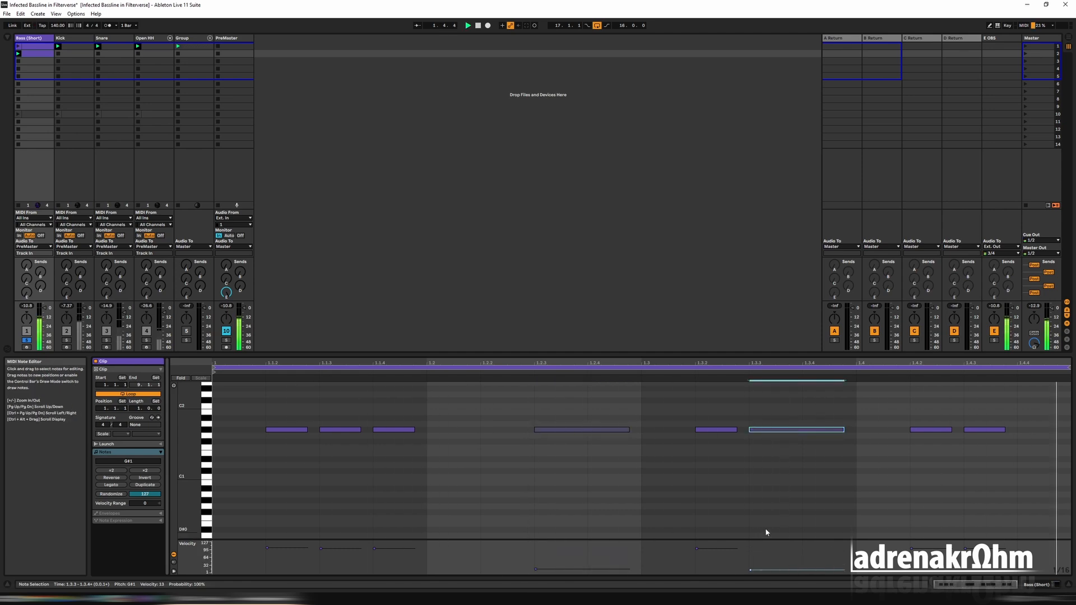
Open the Bass track's Filterverse window and try filter 1 as a bandpass with resonance 5.33
key("shift+Tab")
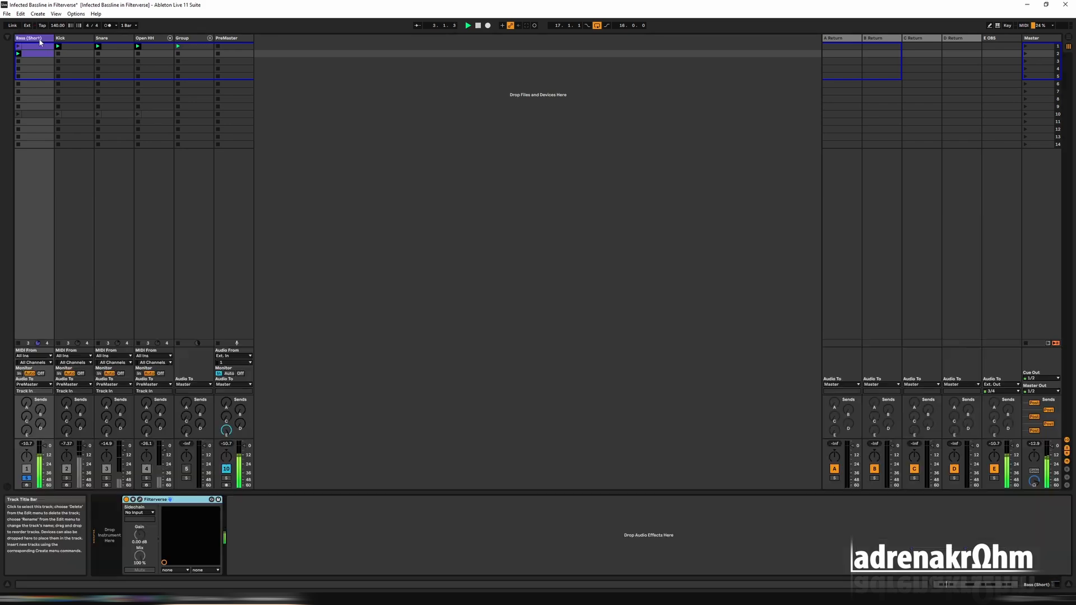
left_click(169, 500)
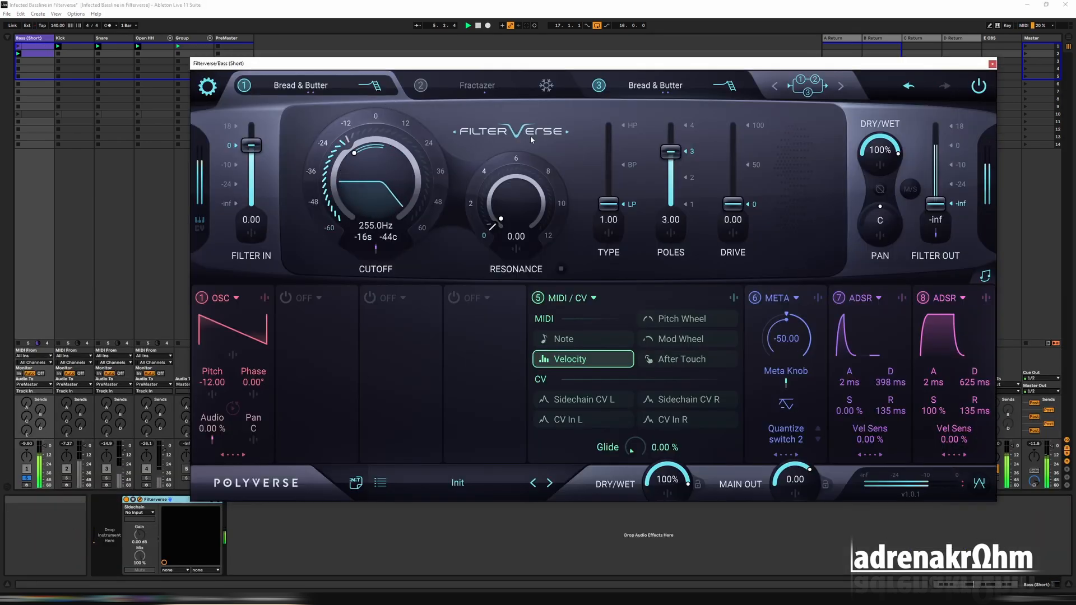
left_click(630, 167)
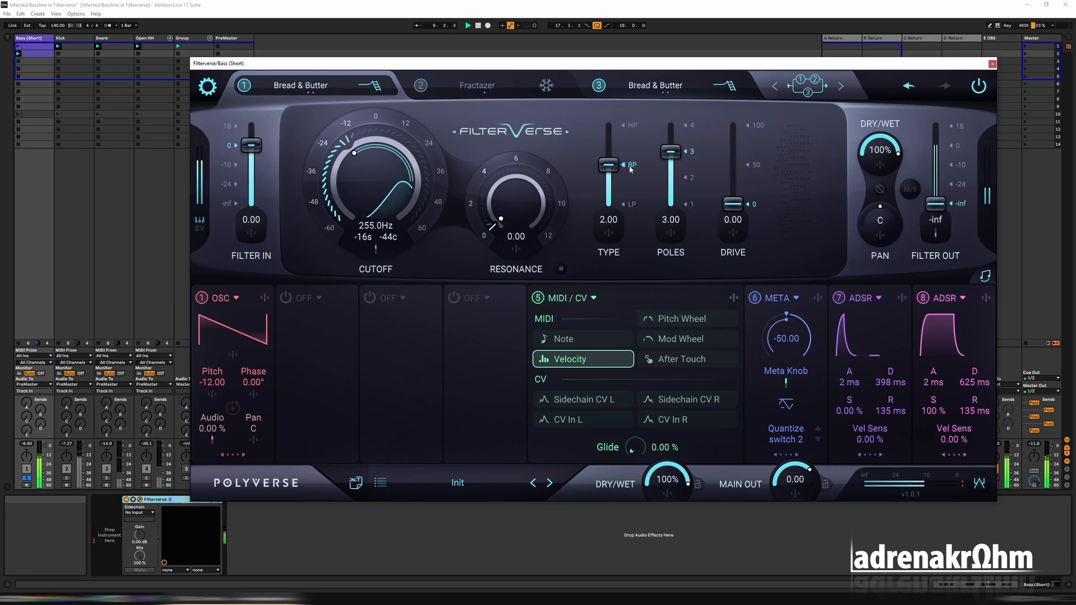
left_click_drag(504, 216, 512, 134)
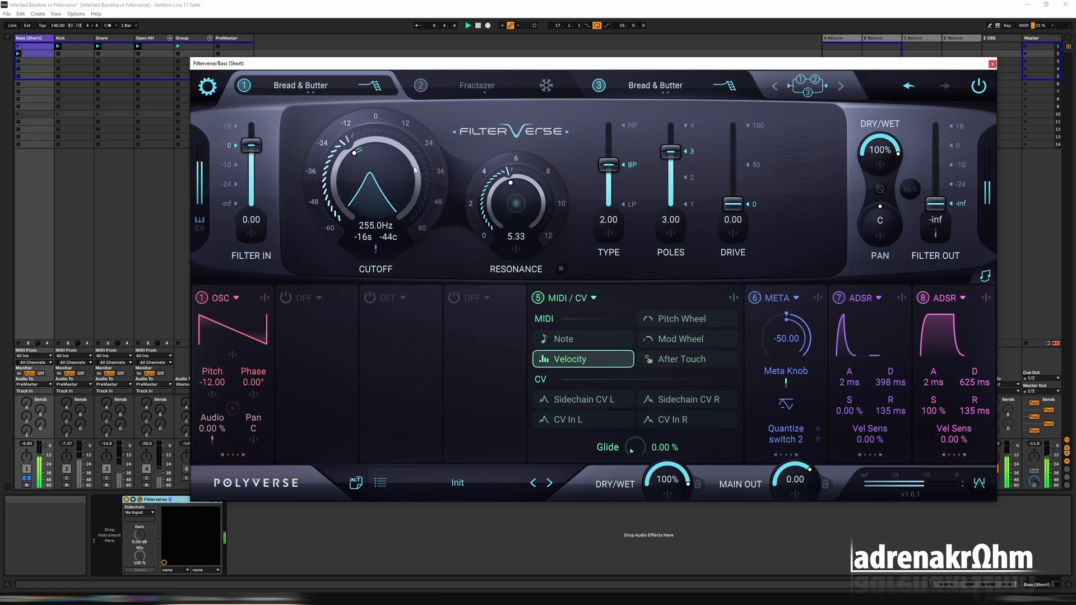
Add a Sequencer in modulator slot 4 with rate 1/4, shape B 0 and pattern 20
left_click(474, 299)
left_click(519, 396)
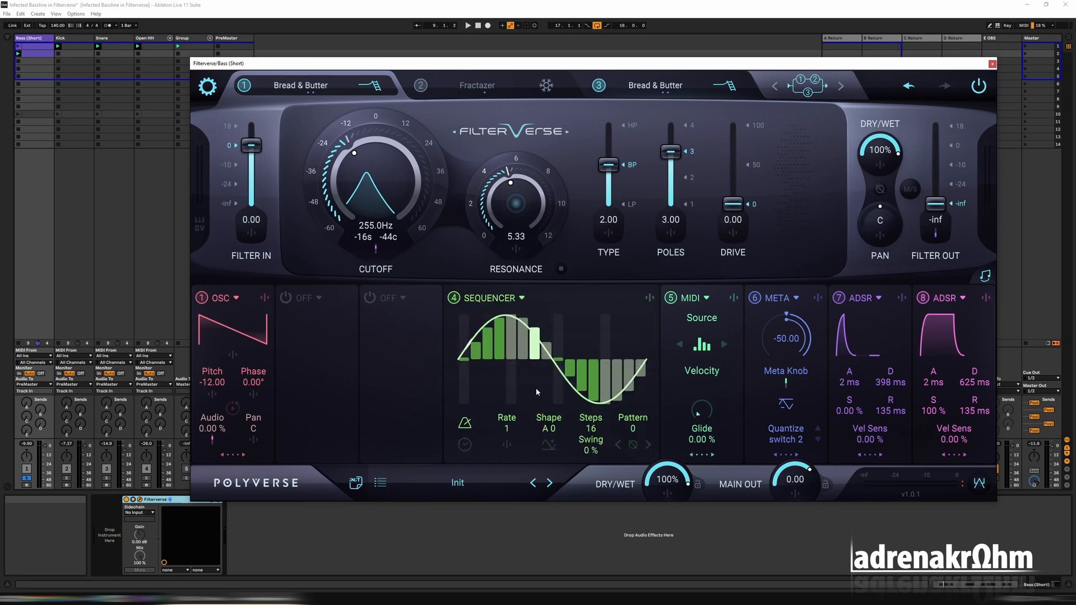
left_click_drag(512, 391, 511, 377)
left_click(34, 54)
double_click(35, 54)
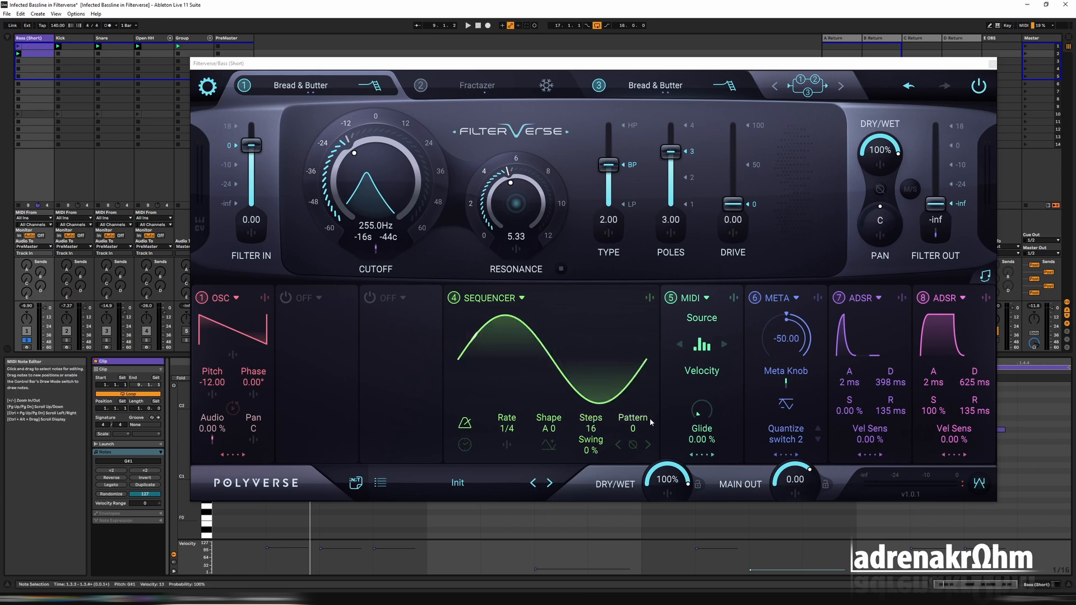
left_click(636, 432)
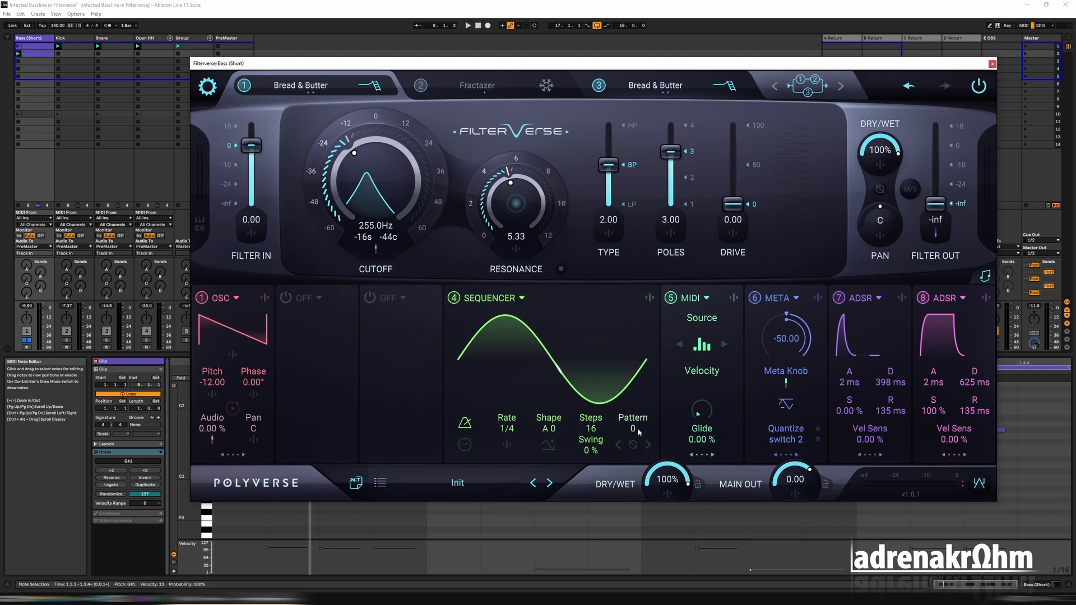
left_click_drag(637, 428, 648, 345)
Modulate filter 1's cutoff with Sequencer 4 by 86.2, return the filter to lowpass with resonance 0, and audition it
left_click(375, 248)
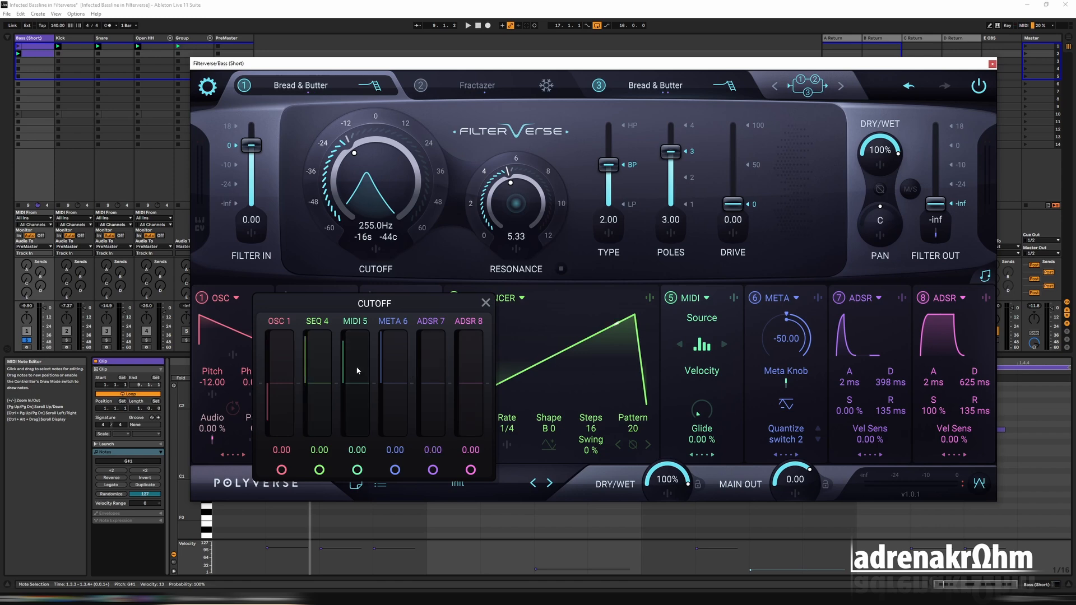
left_click_drag(324, 365, 325, 300)
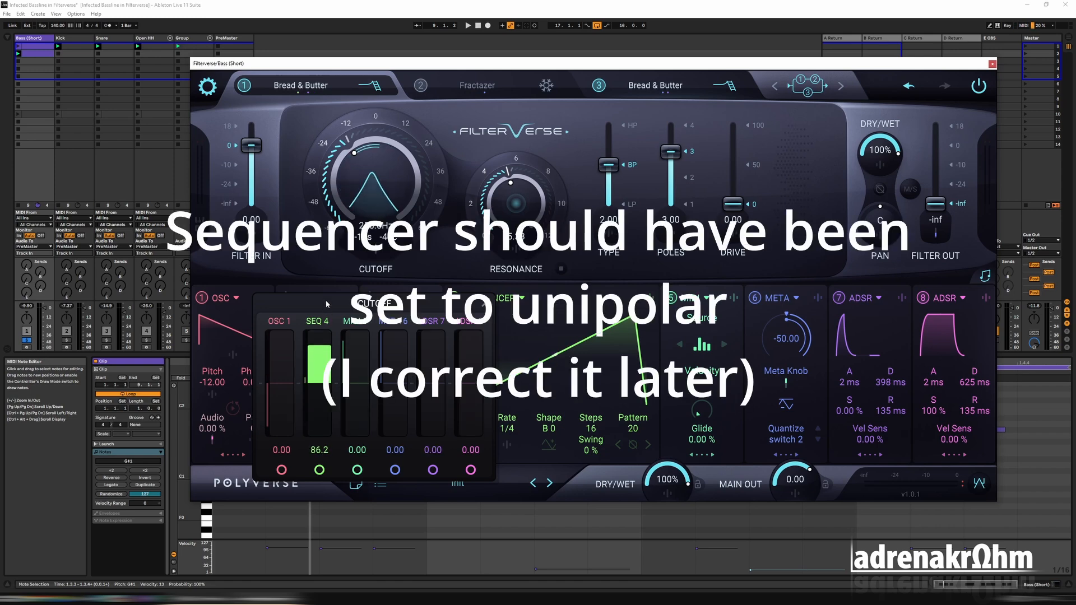
left_click(486, 303)
left_click_drag(608, 166, 607, 258)
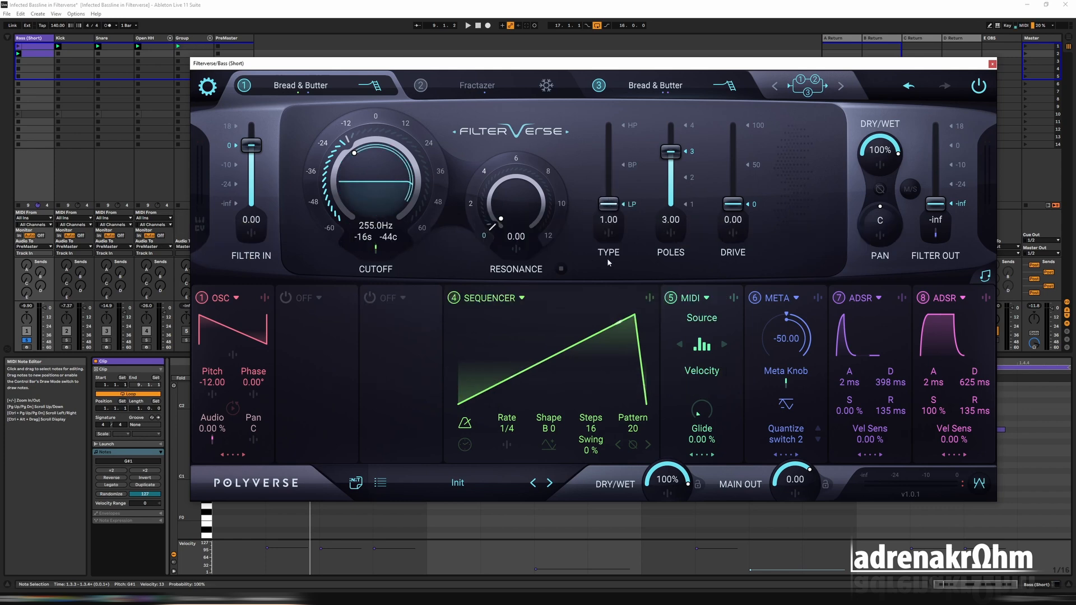
left_click(468, 26)
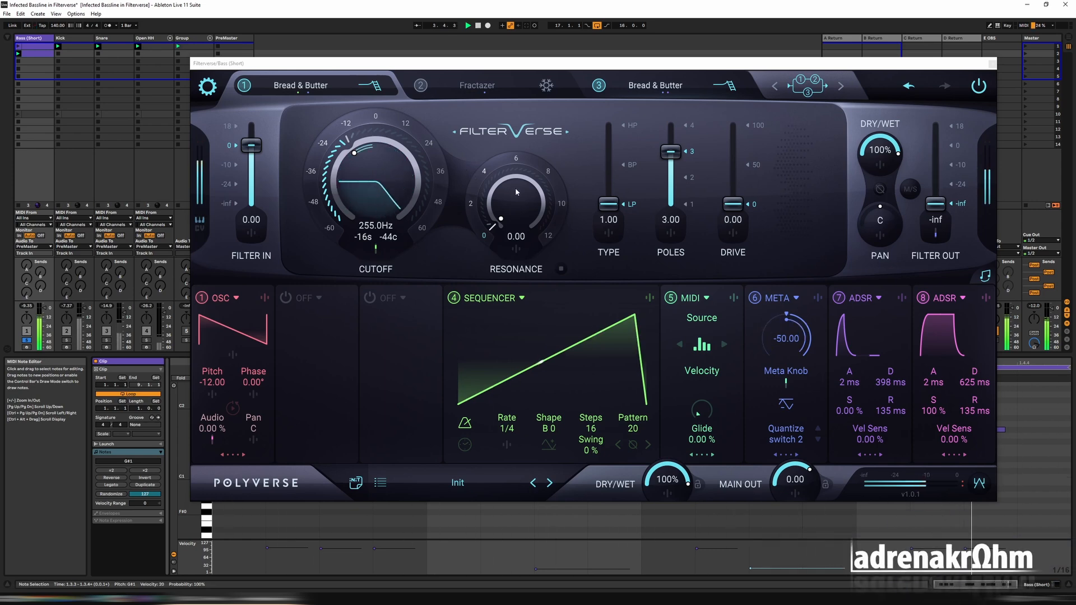
Modulate filter 1's type with Sequencer 4 by an amount of 1.00 and audition the result
left_click(609, 233)
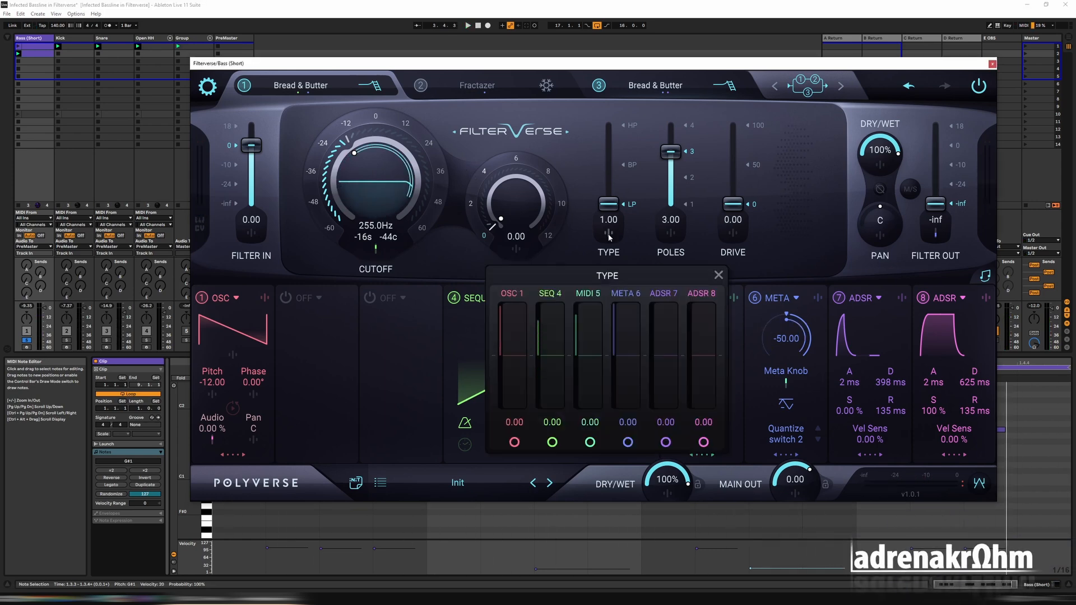
double_click(551, 423)
type("1")
key("Return")
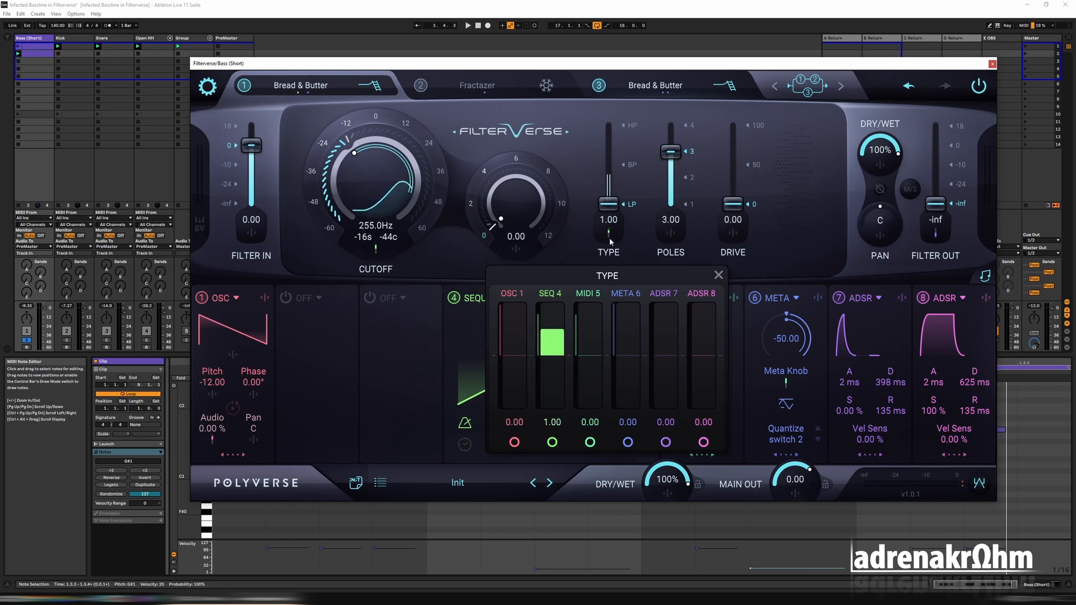
left_click(580, 245)
key("space")
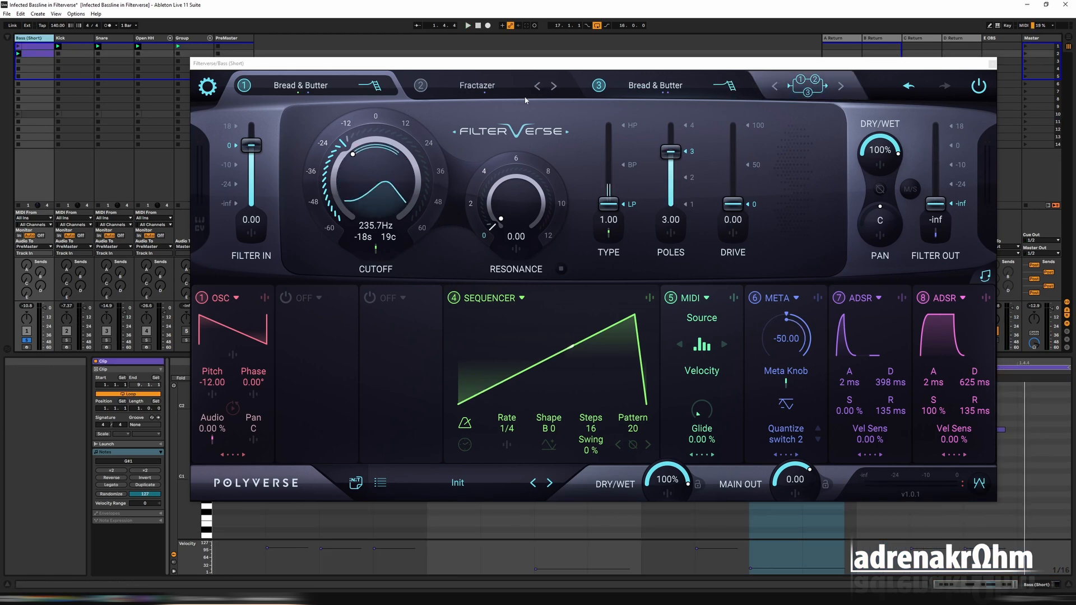
On the Fractazer filter, remove the Meta 6 modulation from Filter Out and set Filter Out to 0.00
left_click(422, 89)
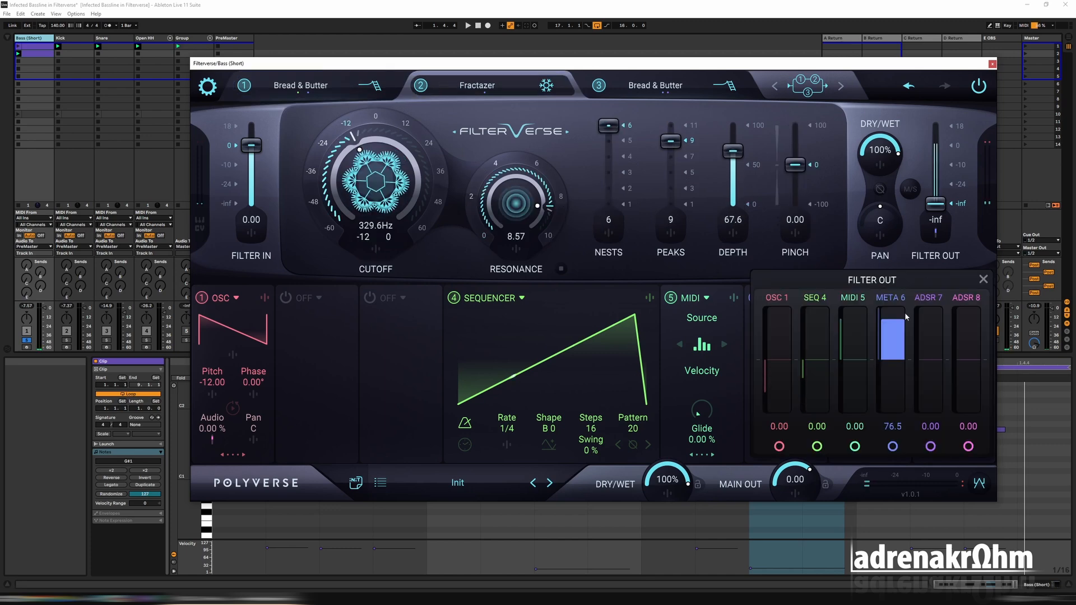
double_click(898, 332)
left_click(849, 255)
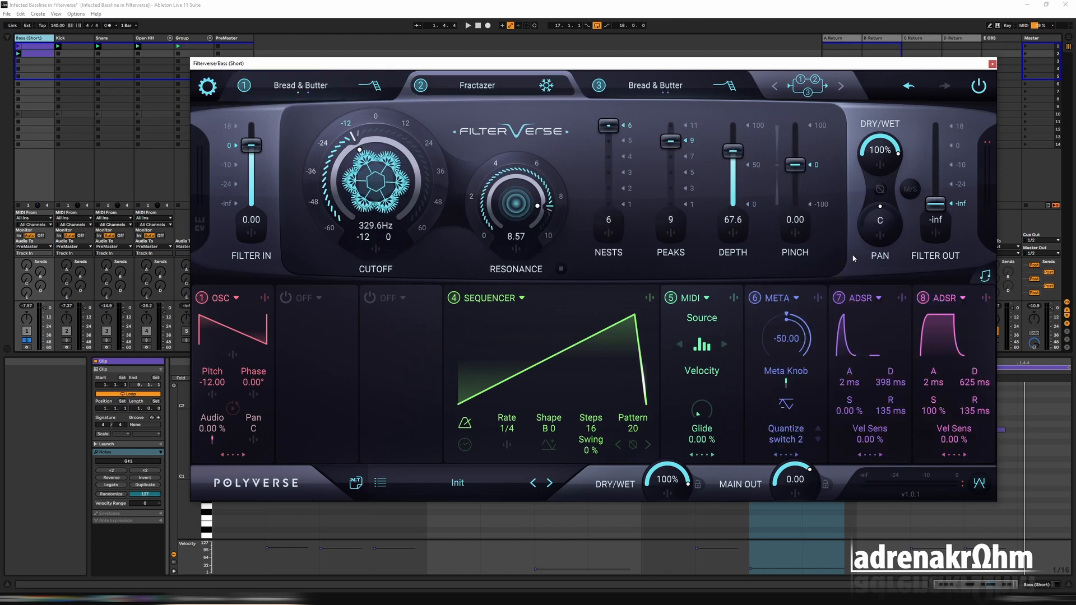
left_click(942, 87)
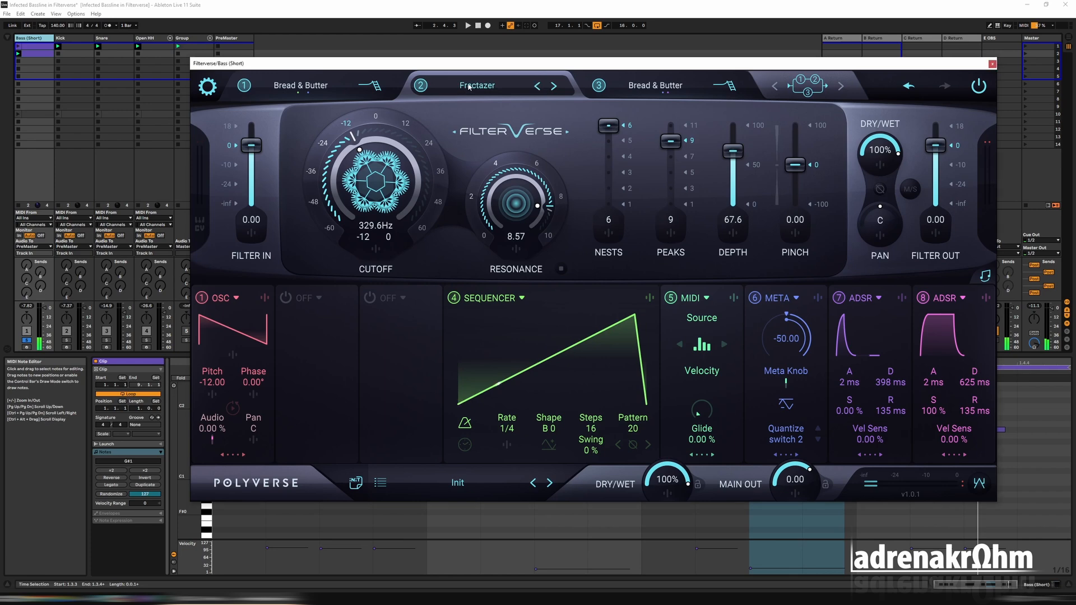
Switch filter 2 from Fractazer to Coils, with twist 78.0, damp 35.2 and resonance 8.00
left_click(499, 85)
left_click(479, 213)
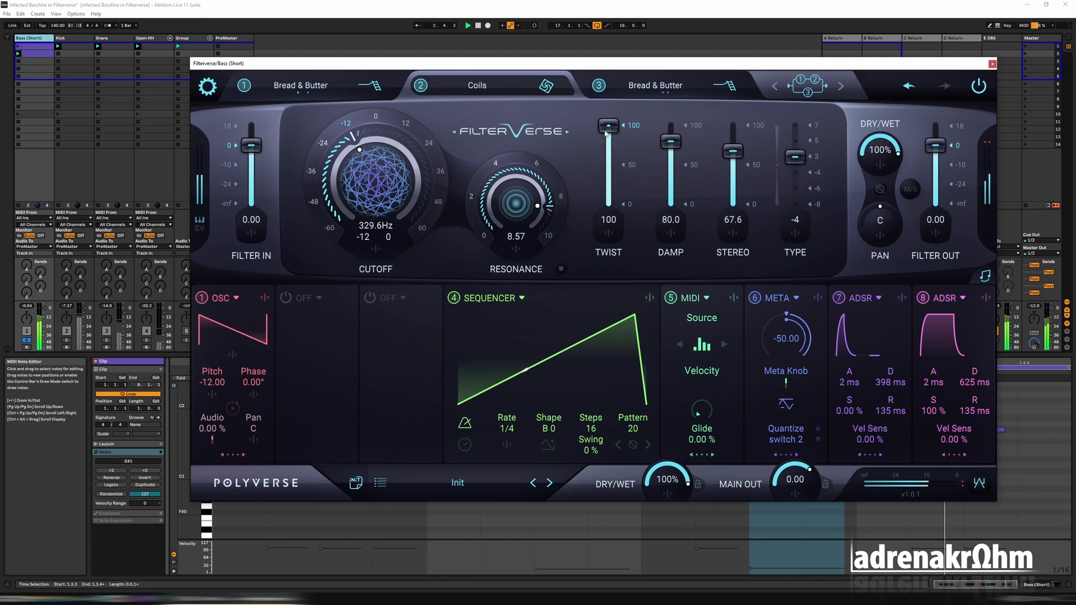
left_click_drag(605, 133, 612, 164)
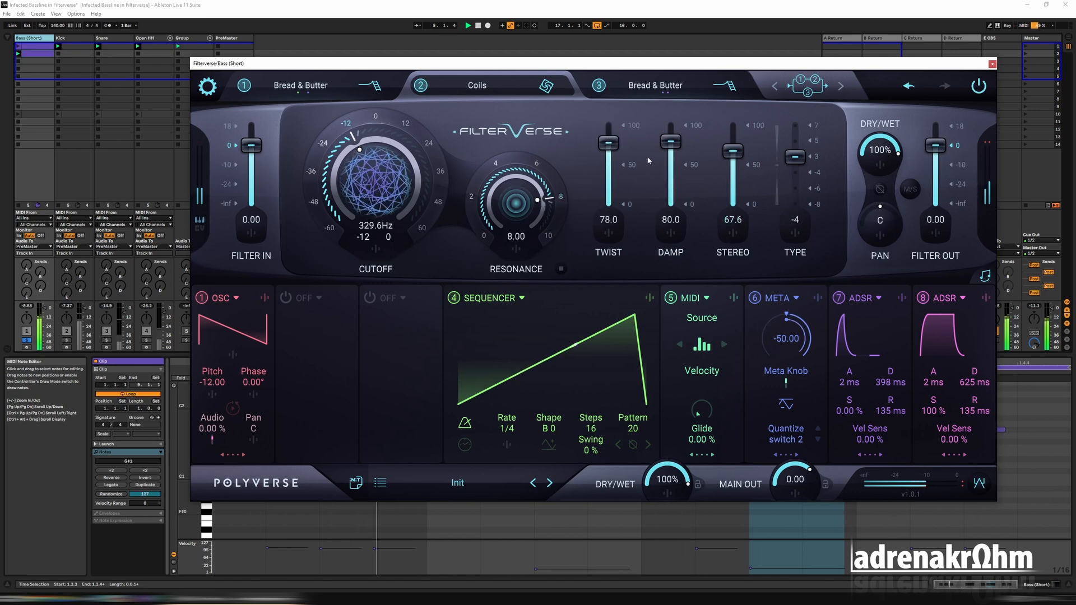
left_click_drag(670, 142, 667, 214)
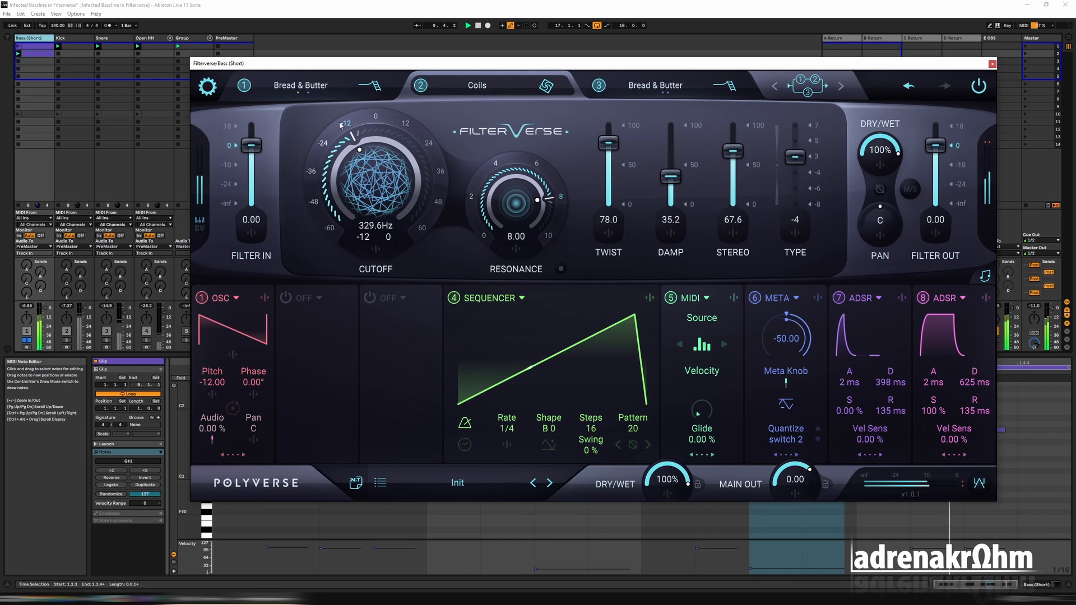
Add a positive modulation amount from the MIDI 5 velocity source to the Coils filter's cutoff
mouse_move(584, 319)
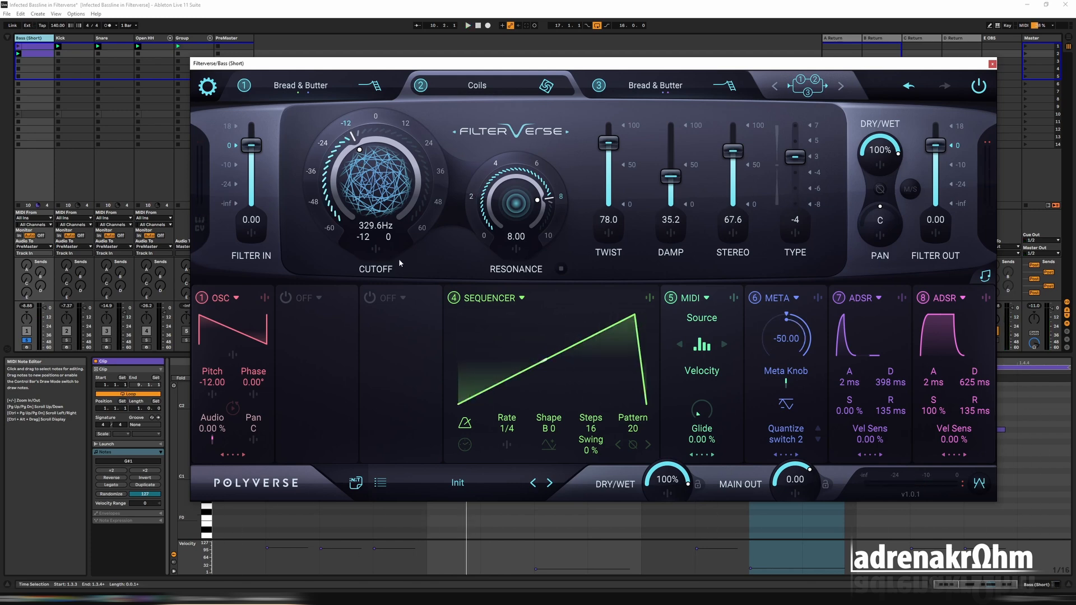
left_click(376, 249)
left_click_drag(367, 344, 363, 330)
left_click(451, 259)
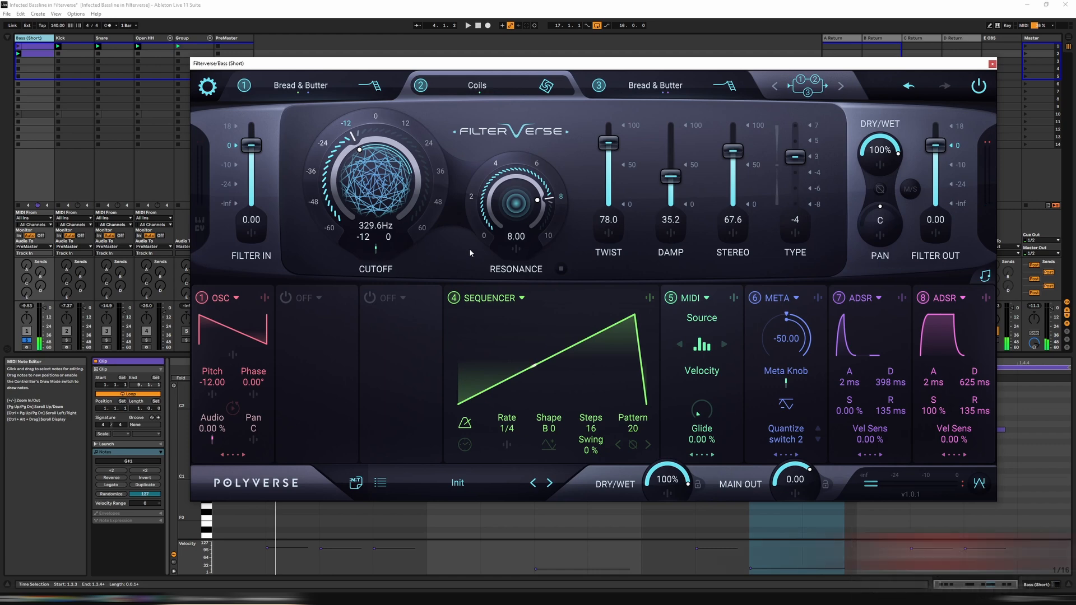
Add a Sequencer in modulator slot 3, set it to unipolar with shape C 0, and flatten its steps to zero
left_click(393, 297)
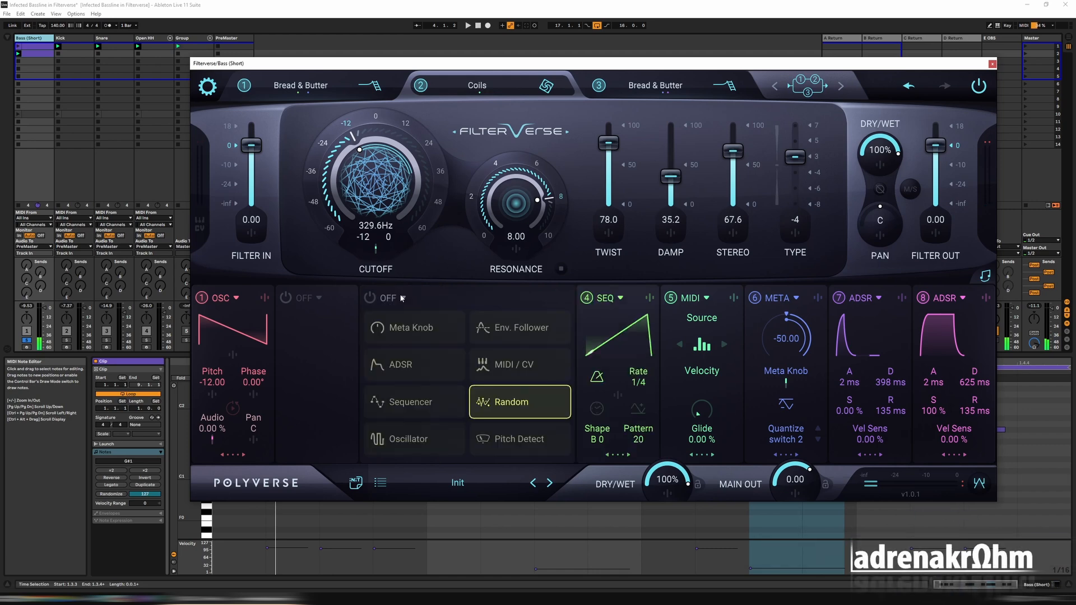
left_click(448, 400)
left_click_drag(465, 428, 464, 391)
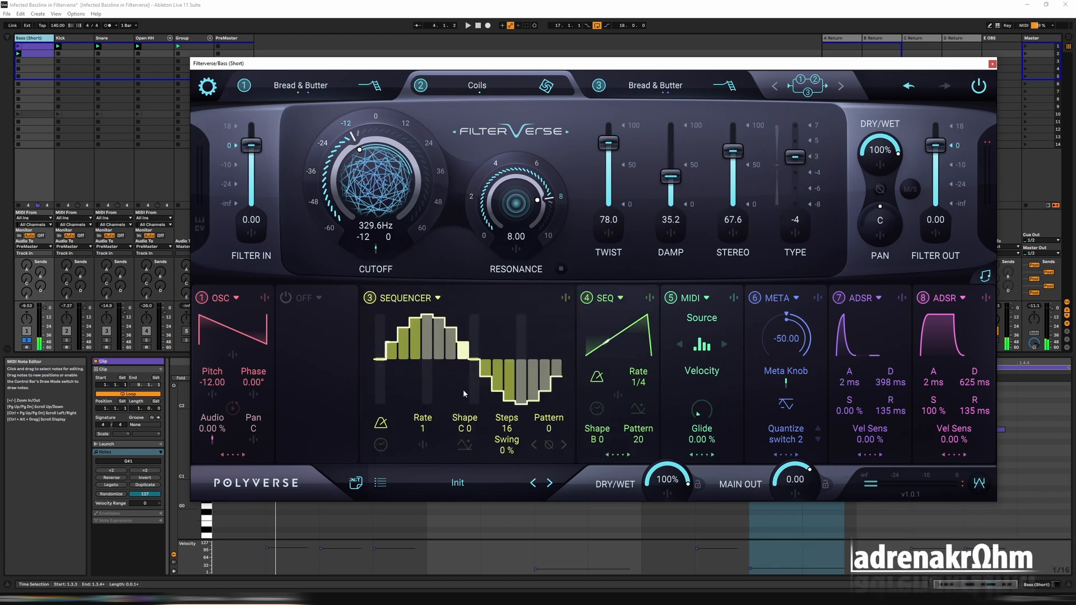
left_click(466, 446)
left_click(380, 426)
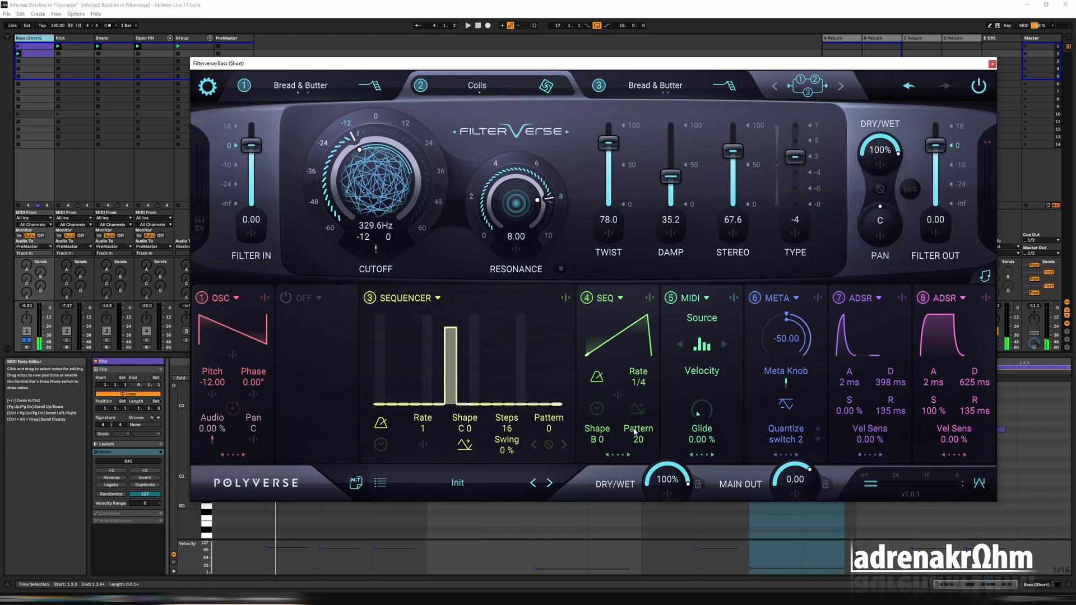
Add a modulation amount from Sequencer 3 to the Coils filter's dry/wet and set its dry/wet to 0.00%
left_click(881, 165)
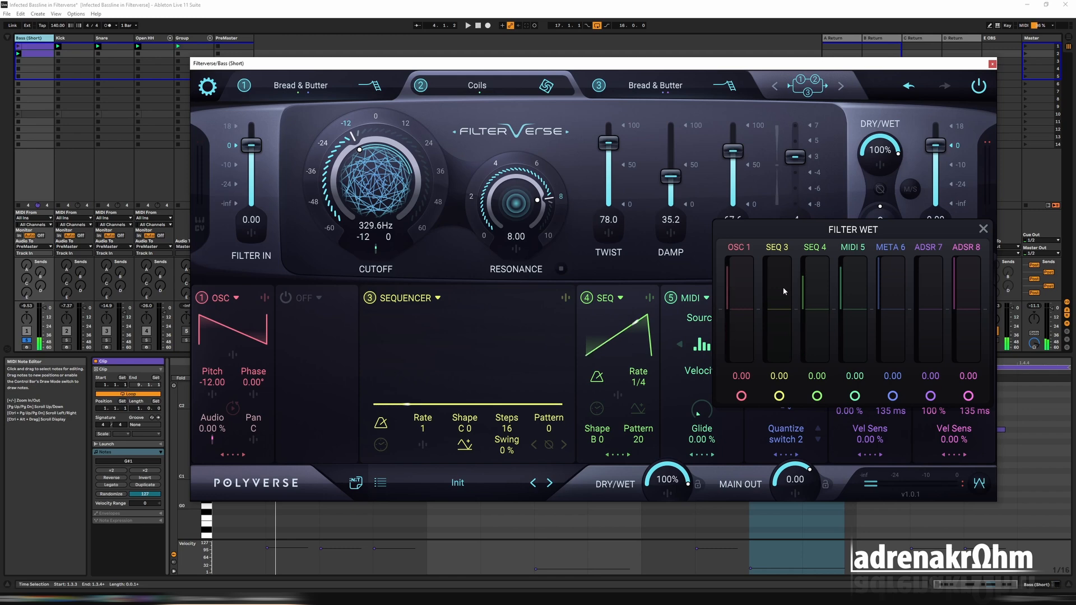
left_click_drag(783, 287, 799, 165)
left_click(863, 152)
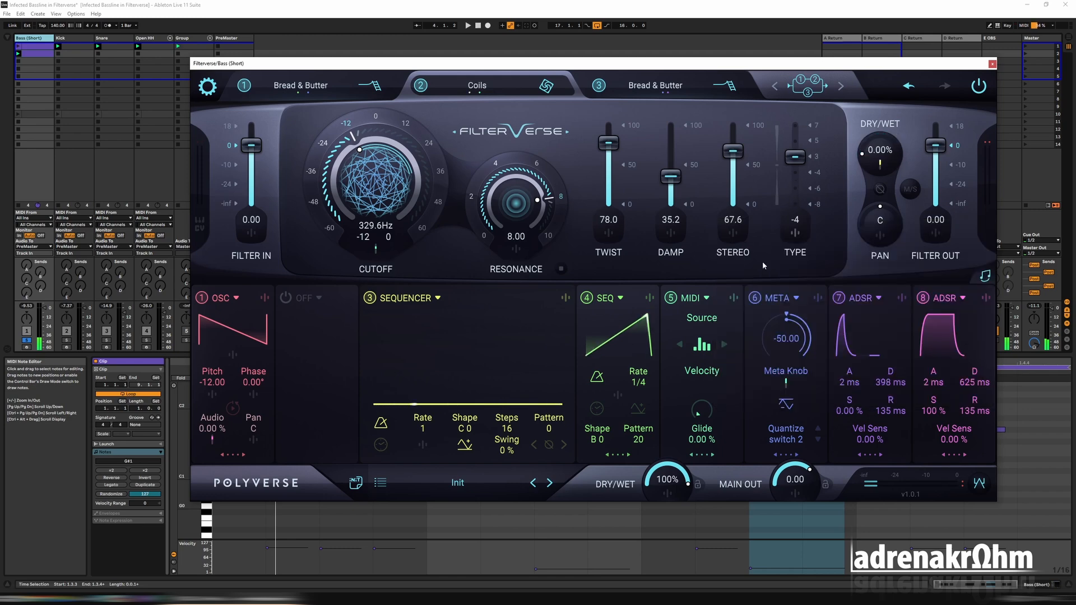
Raise step 15 in Sequencer 3, play the loop, and raise steps 10 to 12 as well
left_click(541, 340)
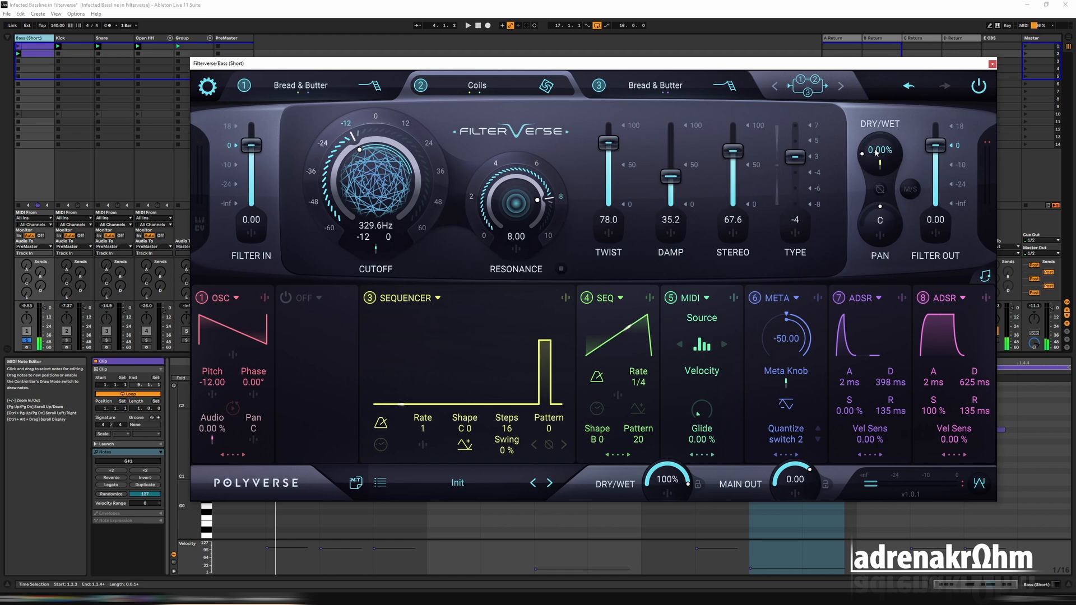
key("space")
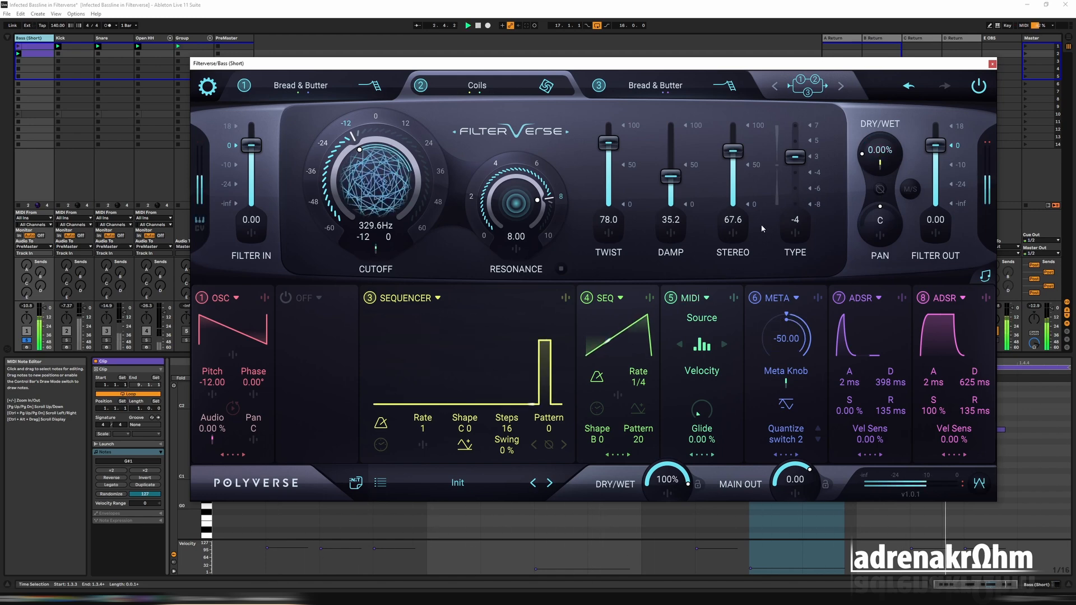
left_click(490, 358)
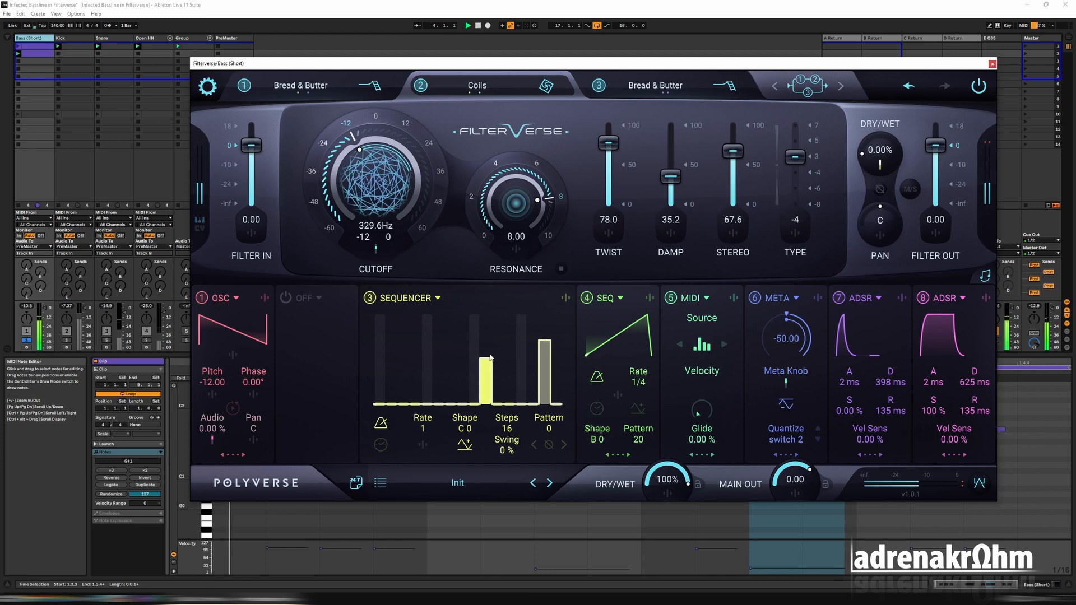
left_click_drag(490, 357, 511, 358)
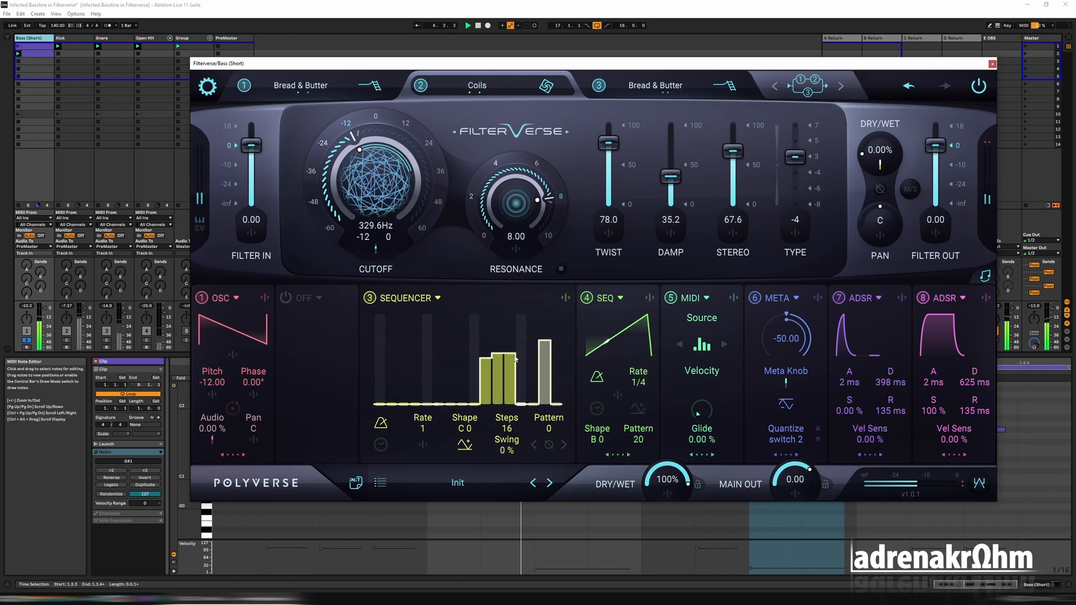
key("space")
Set Sequencer 3's rate to 3, raise step 9 and flatten steps 10 to 12 to zero
left_click_drag(428, 424, 421, 386)
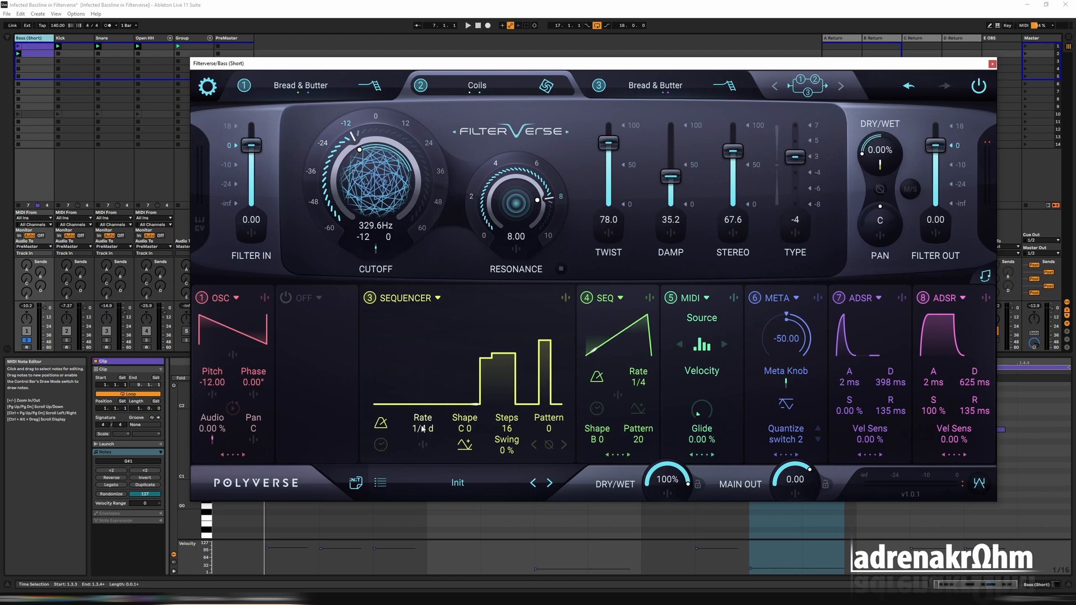
left_click_drag(435, 316, 430, 484)
left_click(475, 360)
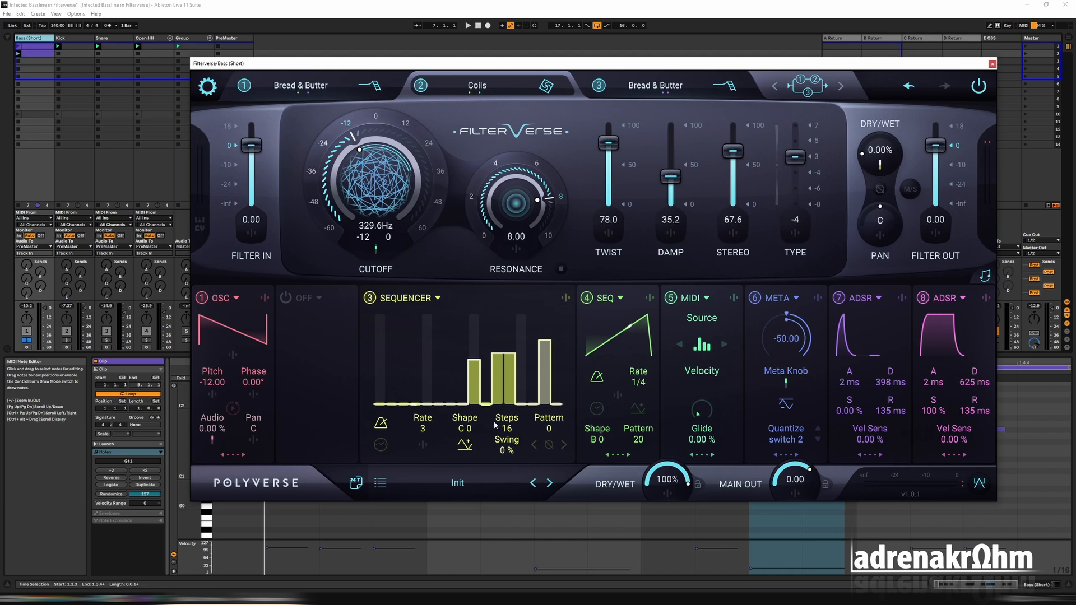
left_click_drag(494, 425, 512, 425)
key("space")
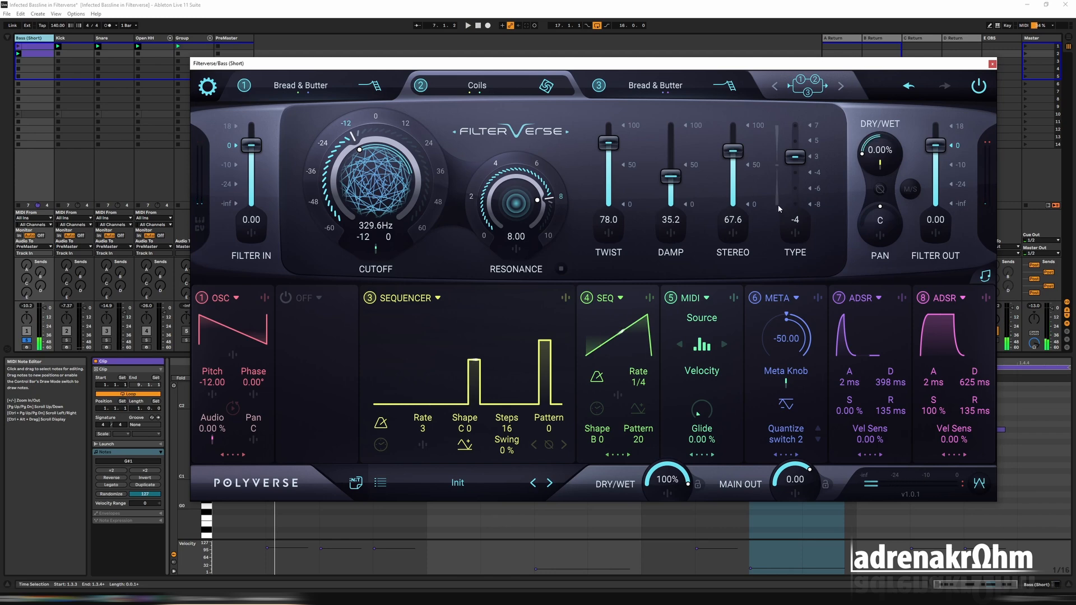
Move the Sequencer from modulator slot 3 to slot 2 and remove the MIDI 5 modulation from the Coils cutoff
left_click_drag(418, 300, 342, 302)
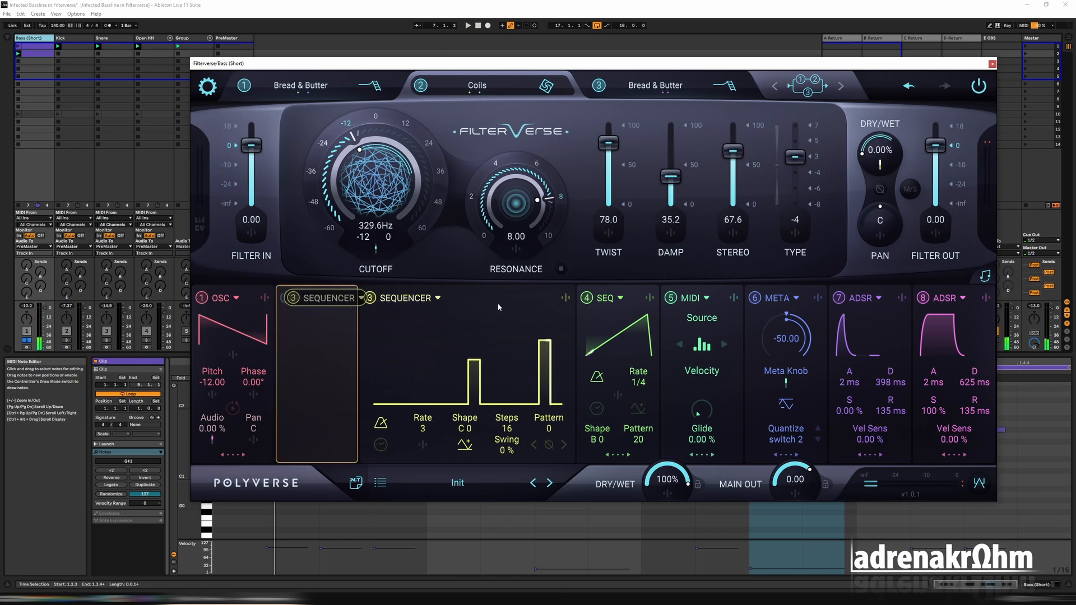
left_click_drag(499, 307, 446, 273)
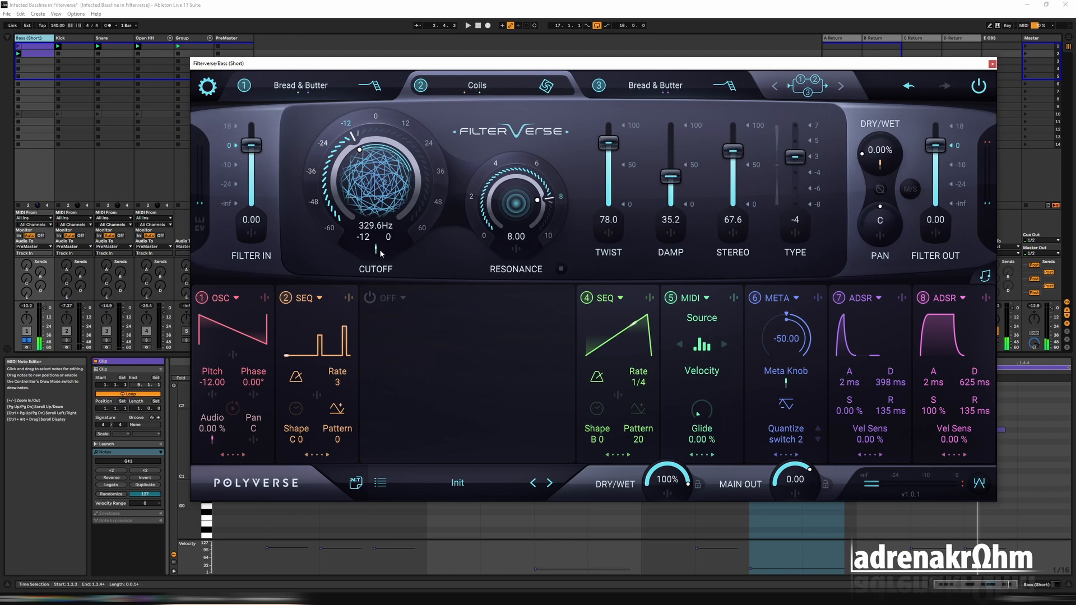
left_click(376, 251)
double_click(384, 360)
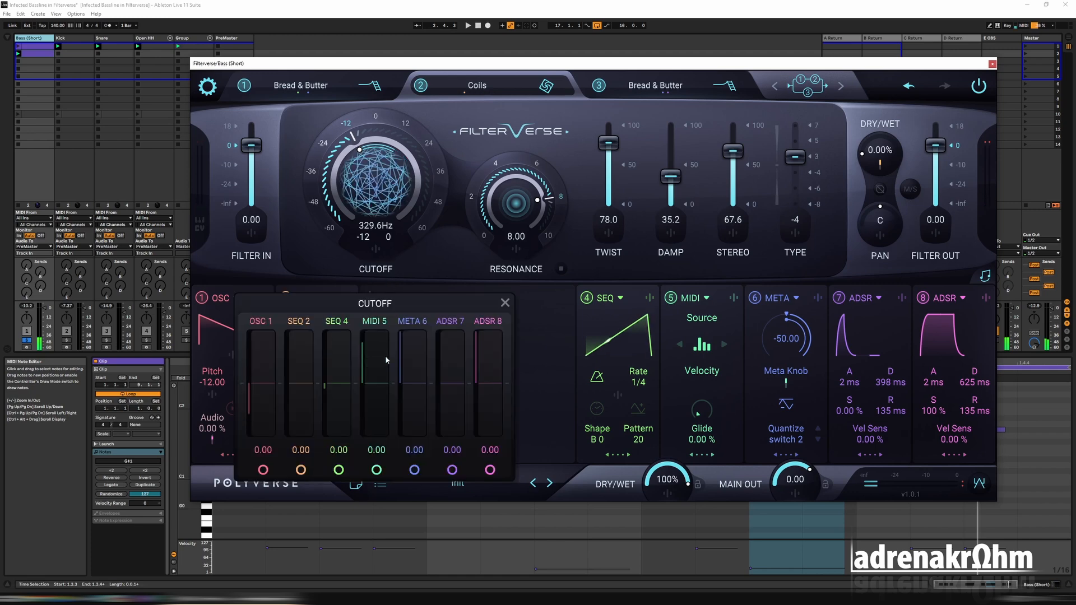
left_click(455, 262)
Add a Random modulator in slot 3 and assign it to the Coils filter's cutoff during playback
left_click(403, 297)
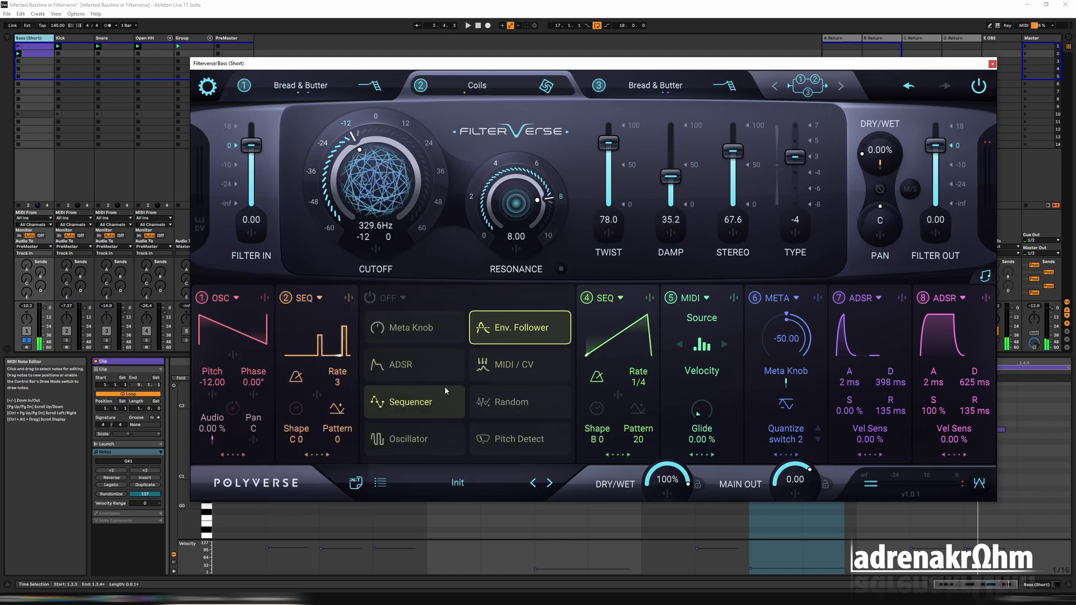
left_click(504, 407)
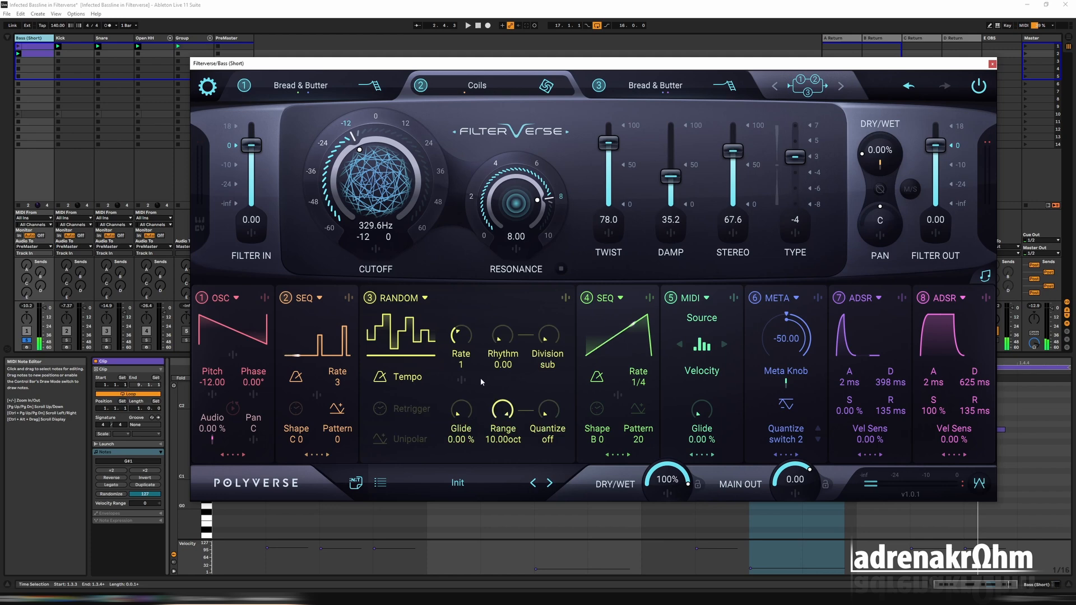
key("space")
left_click(376, 253)
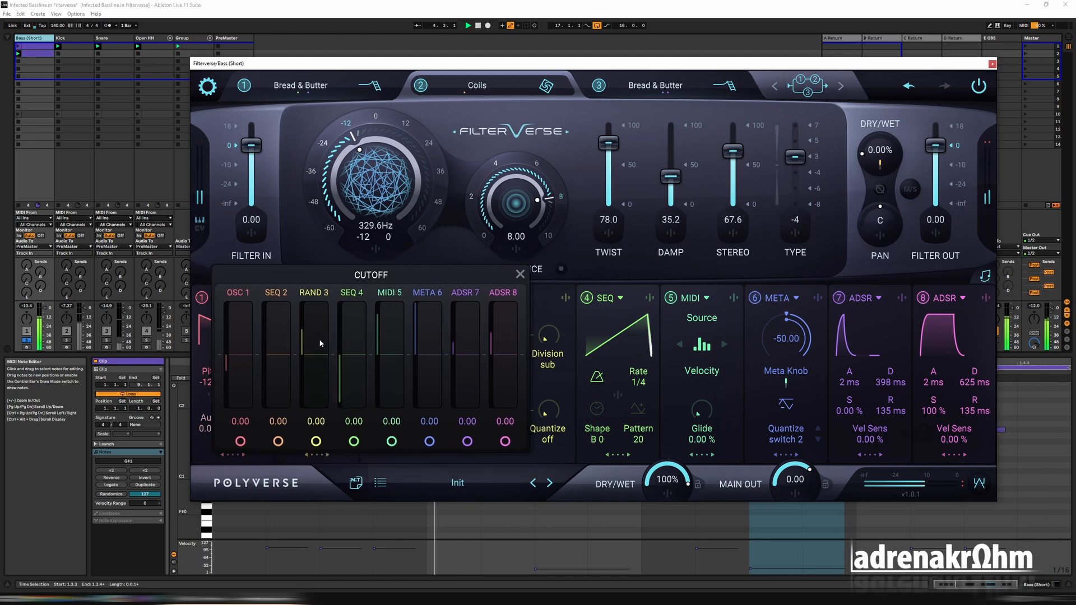
mouse_move(334, 360)
left_mouse_down()
mouse_move(336, 339)
mouse_move(353, 362)
mouse_move(347, 373)
left_mouse_up()
left_click(422, 296)
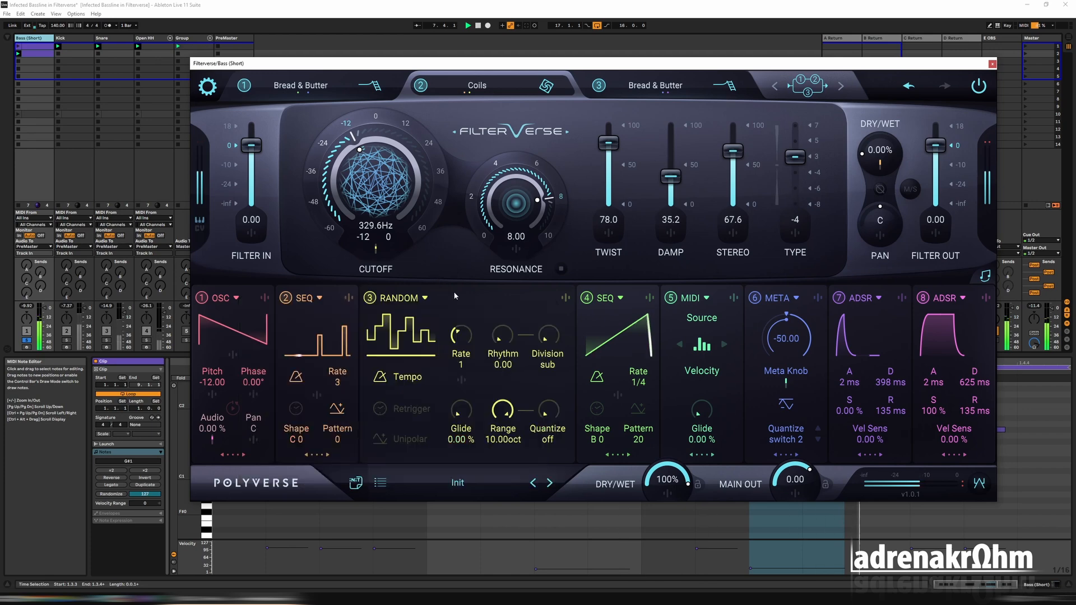
Set the Random modulator's rate to 1/2 and glide to 38.3%, and launch scene 10
left_click_drag(467, 346, 471, 319)
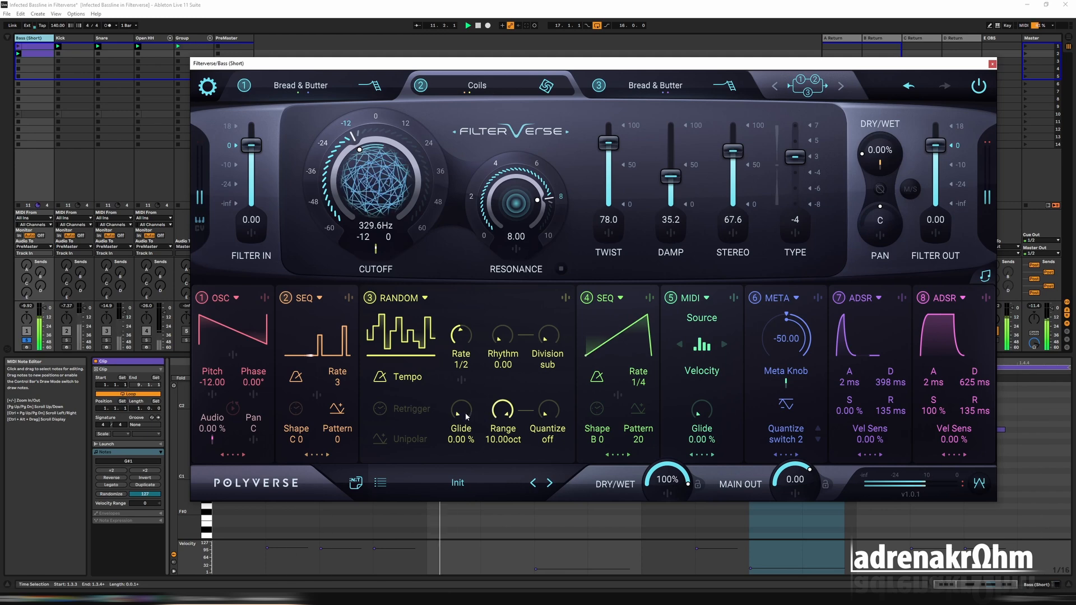
left_click_drag(461, 412, 473, 345)
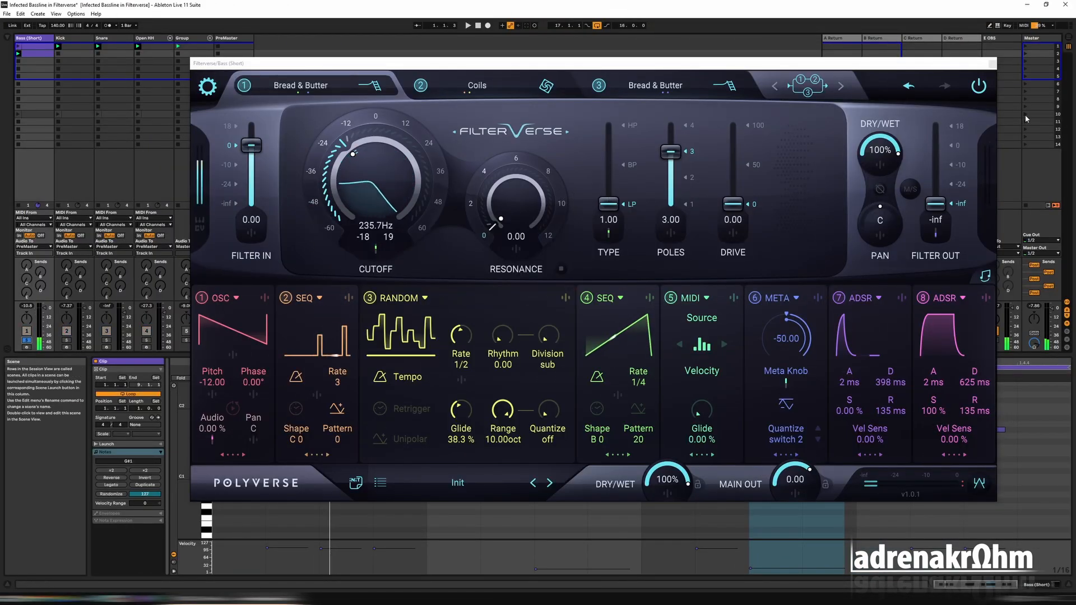
left_click(1026, 115)
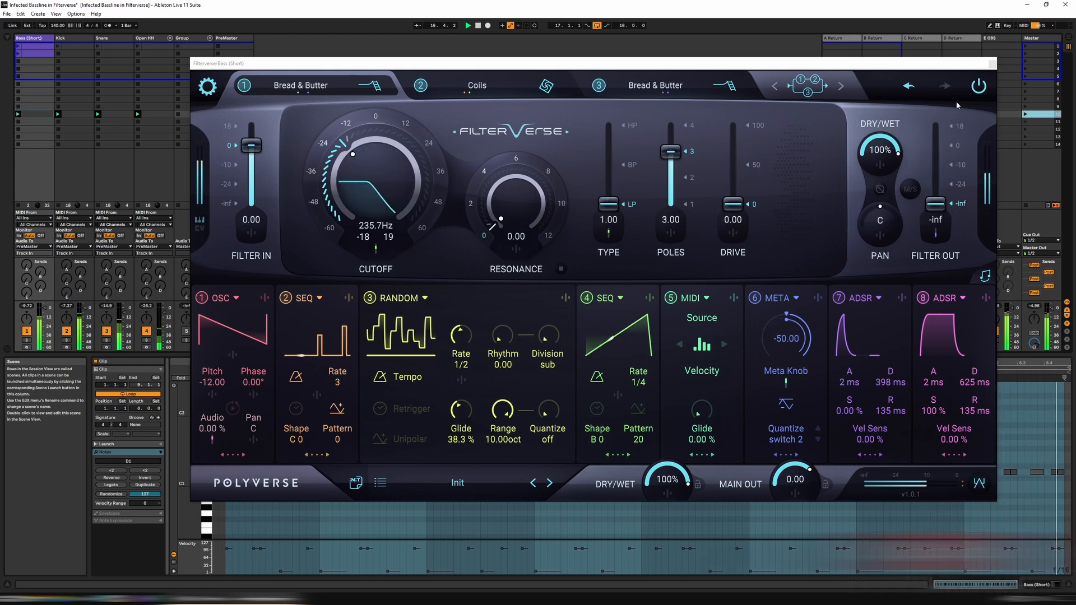
Close the plug-in window and paste the Bass (Short) track's Filterverse device onto return track A
left_click(992, 64)
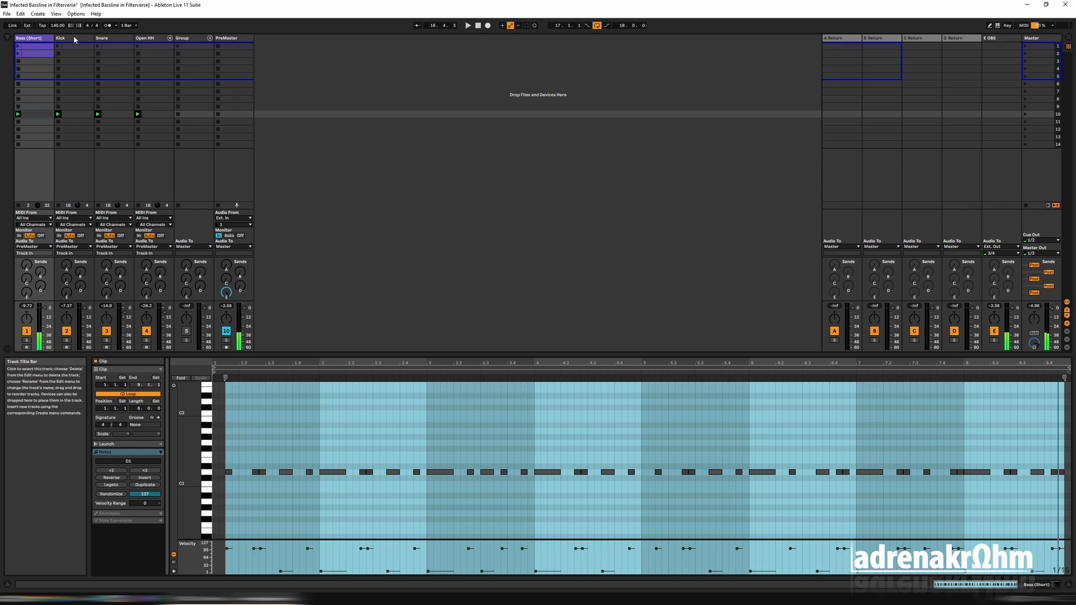
left_click(50, 38)
key("shift+Tab")
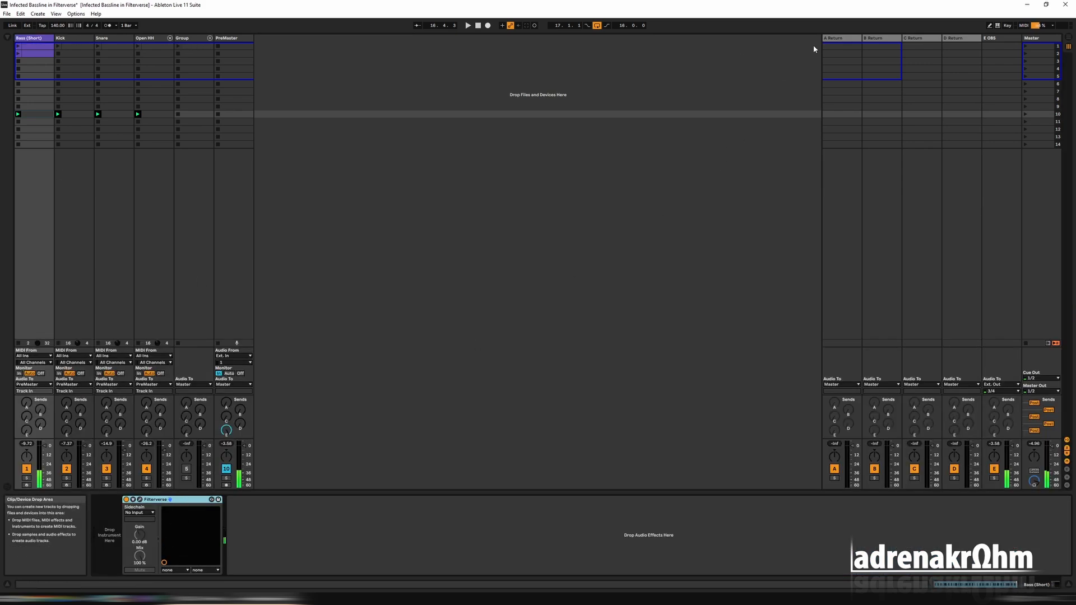
left_click(836, 38)
key("ctrl+v")
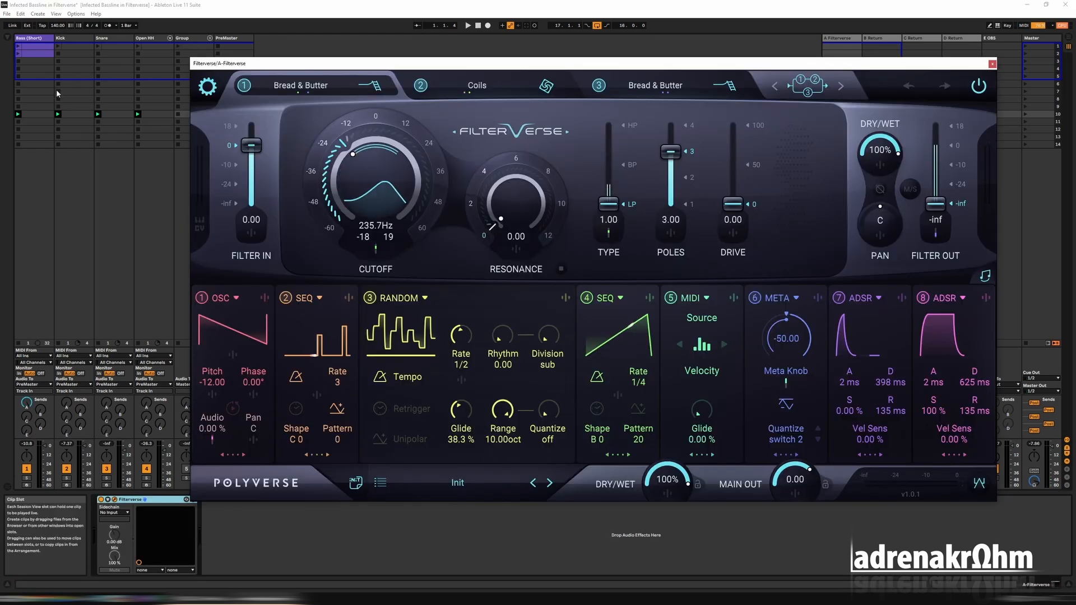
Insert a MIDI track beside the Bass track, route its MIDI from Bass to A-Filterverse, and set monitoring to In
right_click(45, 38)
left_click(93, 106)
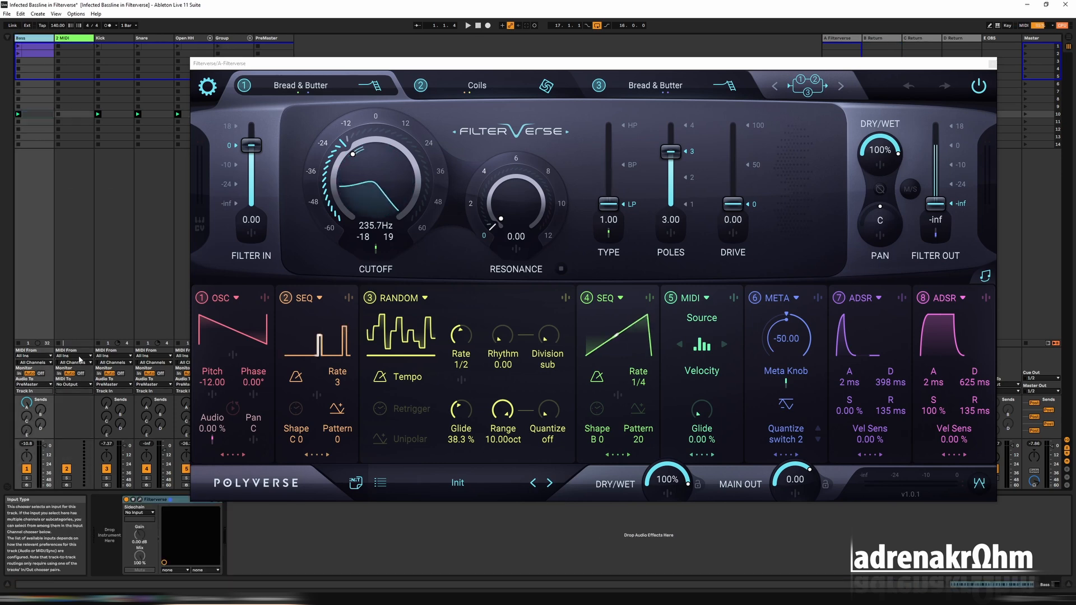
left_click(73, 356)
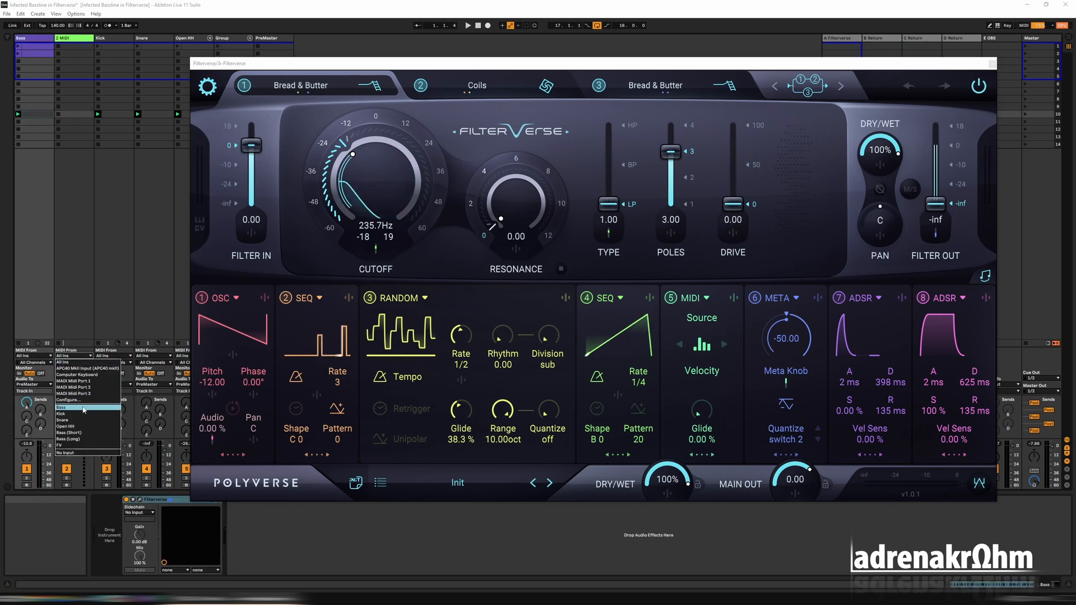
left_click(83, 410)
left_click(74, 385)
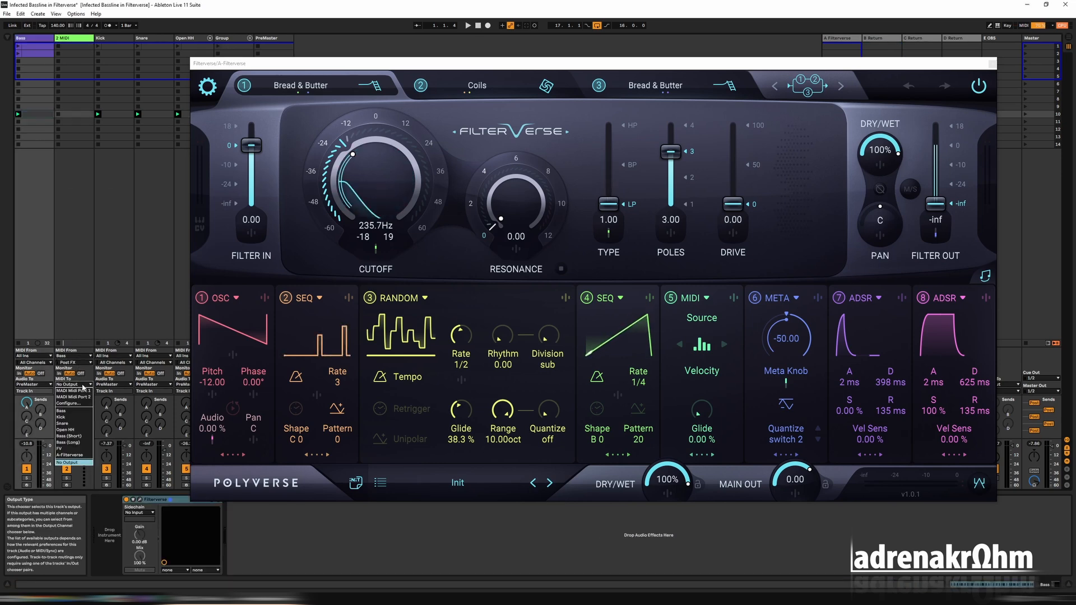
left_click(78, 460)
left_click(58, 373)
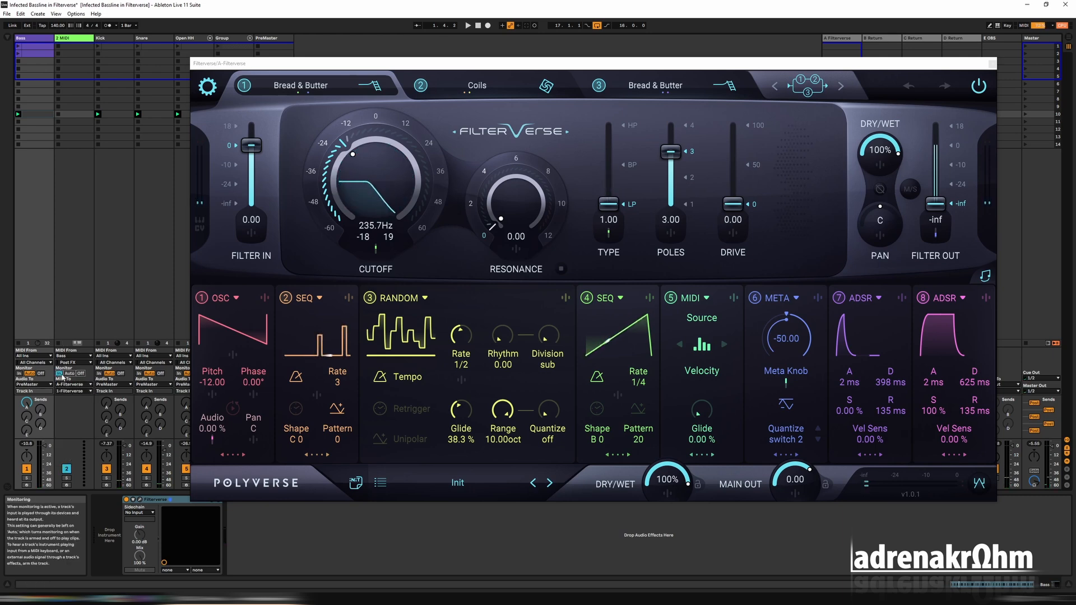
Audition the return track's Filterverse, and turn off its OSC 1, ADSR 7 and ADSR 8 modulators
left_click(229, 64)
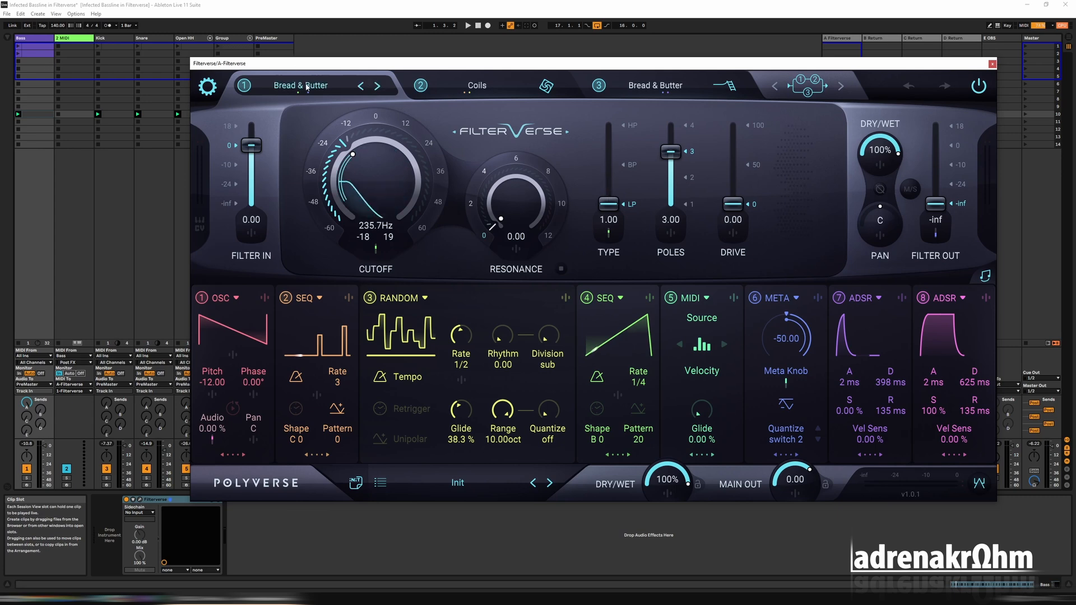
key("space")
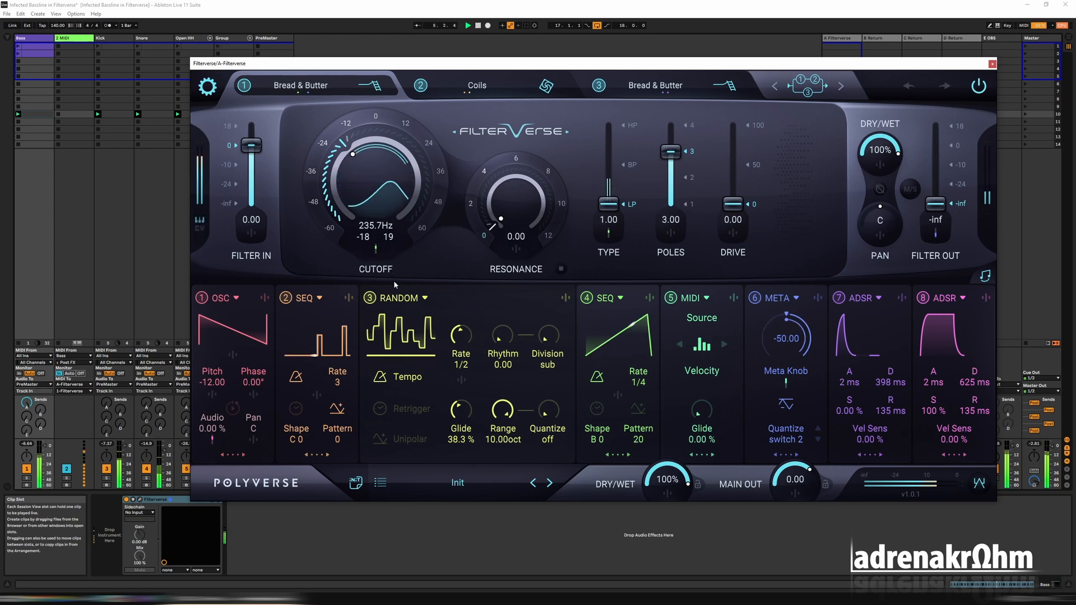
left_click(202, 299)
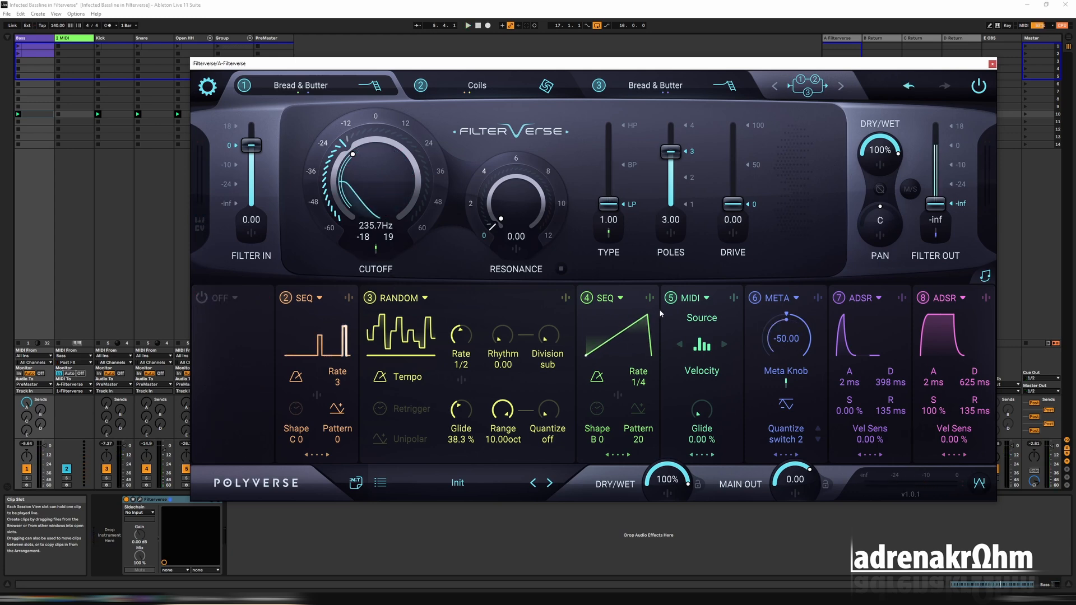
left_click(923, 299)
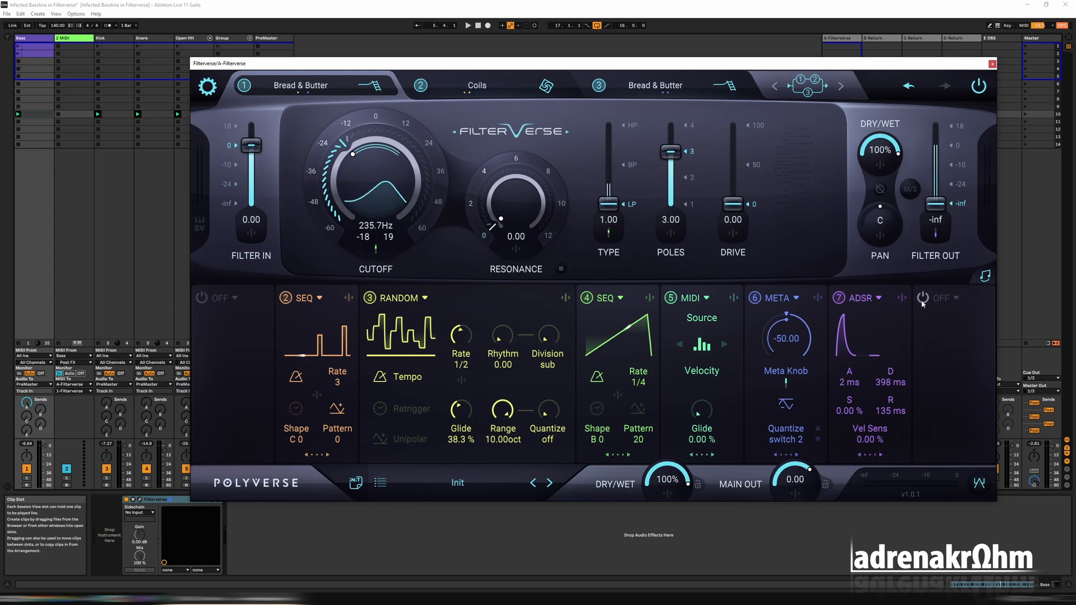
left_click(839, 298)
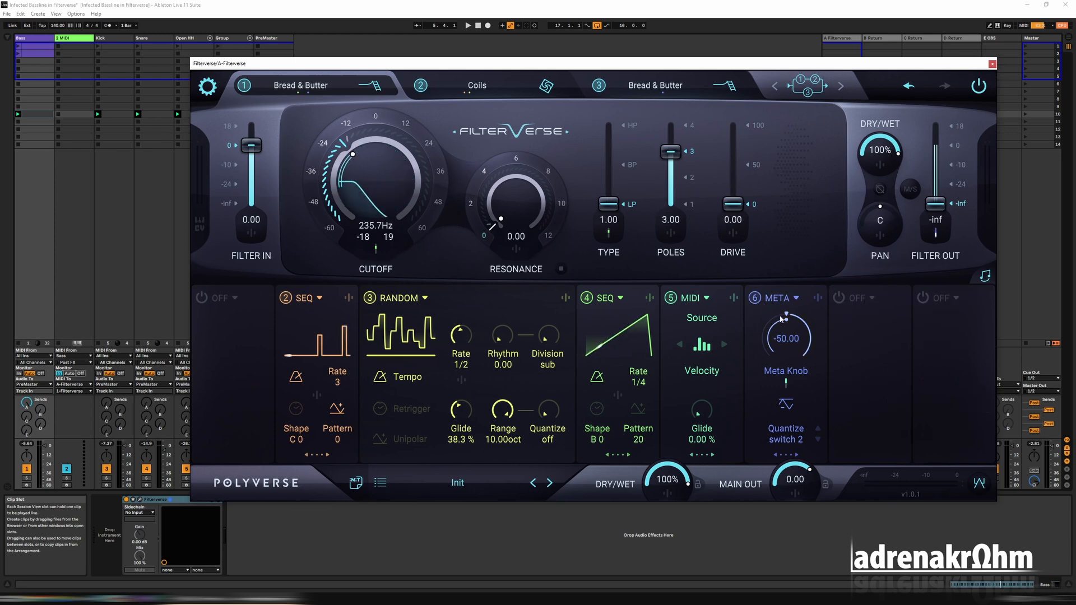
Turn off filters 2 and 3 in the return's Filterverse and switch filter 1 to Tempong
left_click(420, 85)
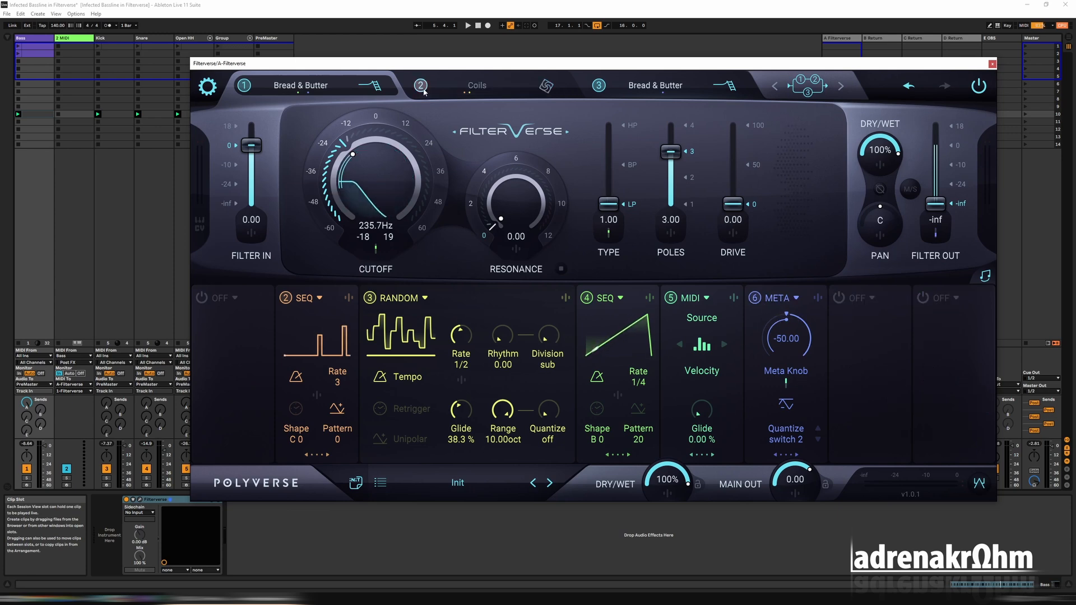
left_click(598, 86)
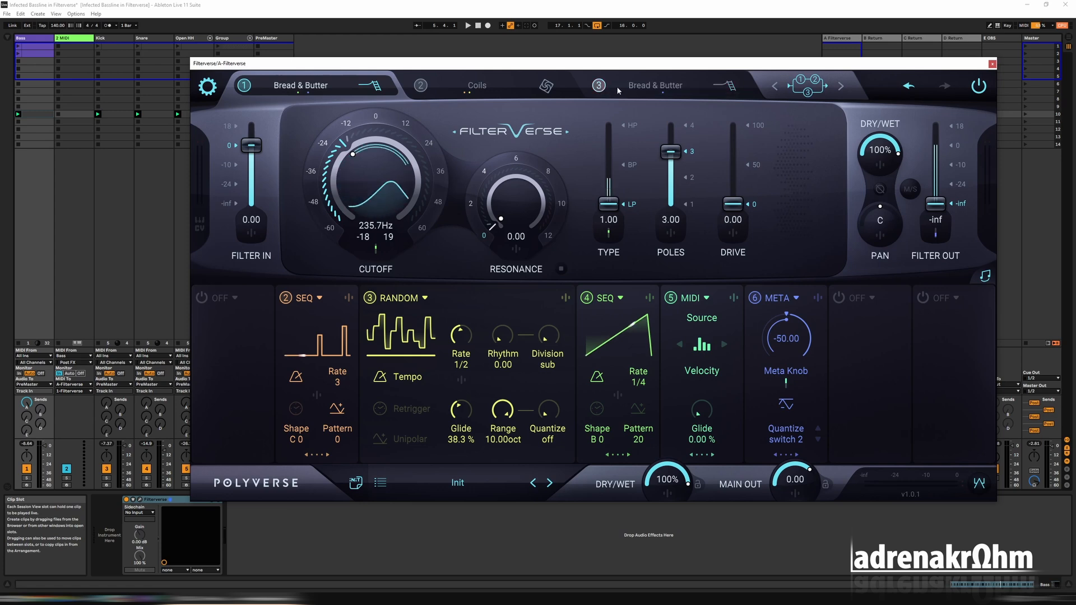
left_click(336, 85)
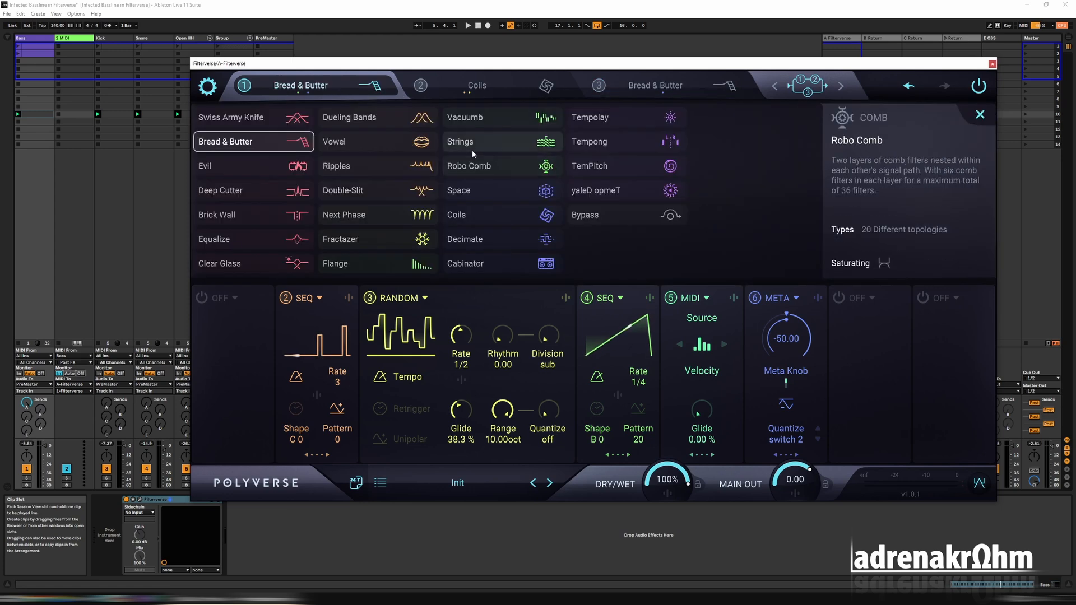
left_click(614, 143)
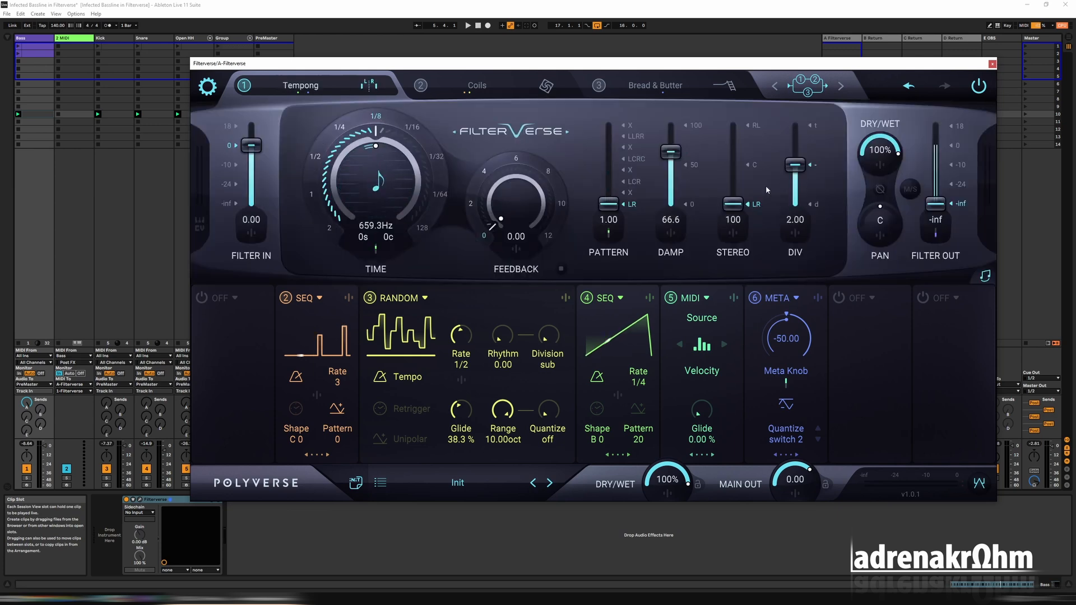
Set the Tempong filter's DIV to dotted (1.00) and reset the META 6 modulation of Filter Out to zero
left_click_drag(797, 175, 790, 274)
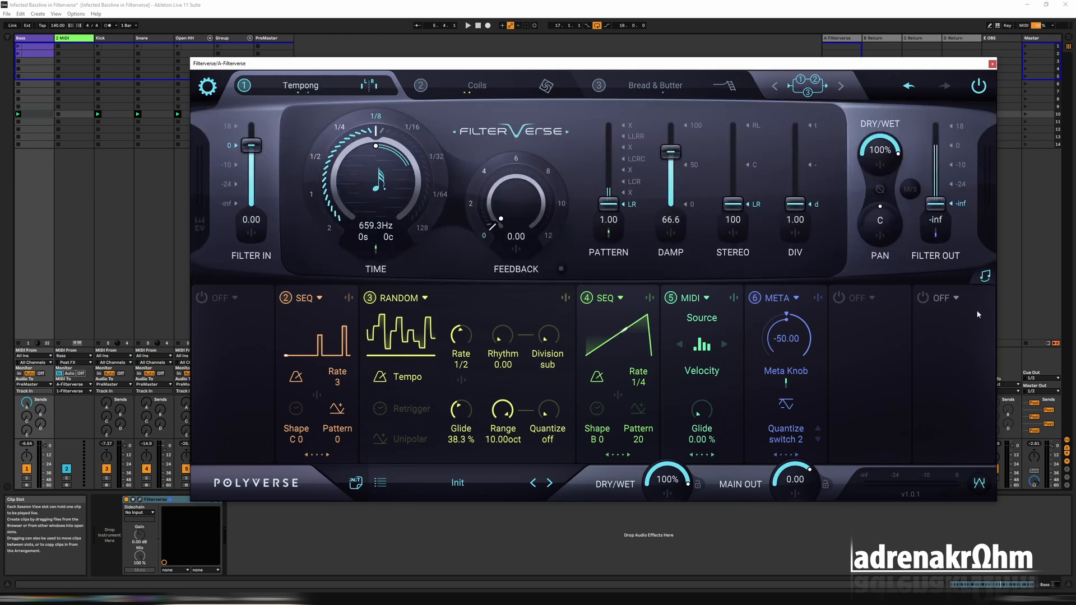
left_click(935, 234)
double_click(976, 367)
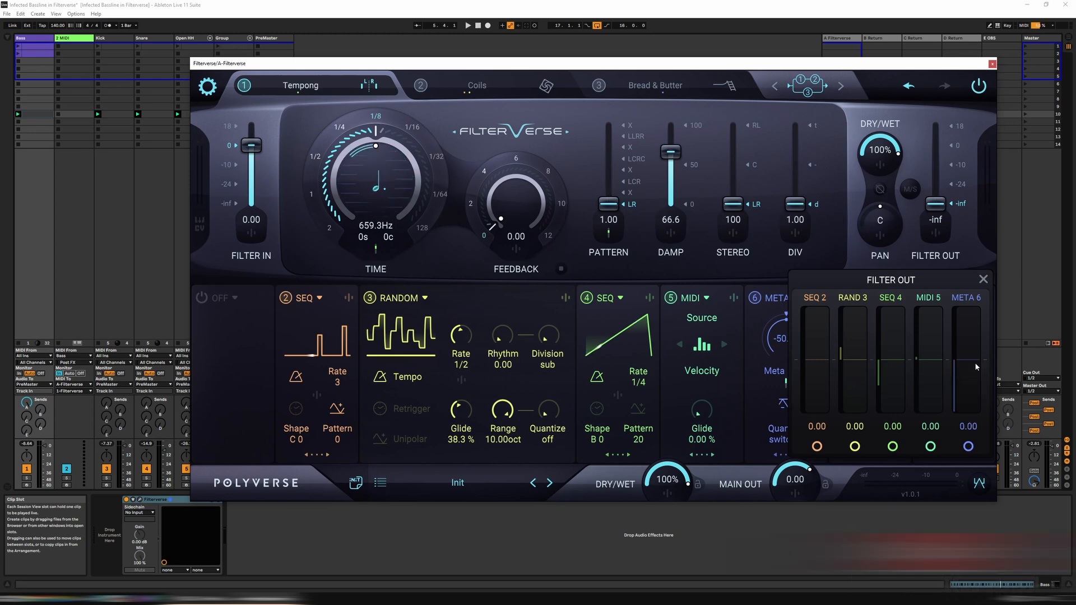
left_click(983, 280)
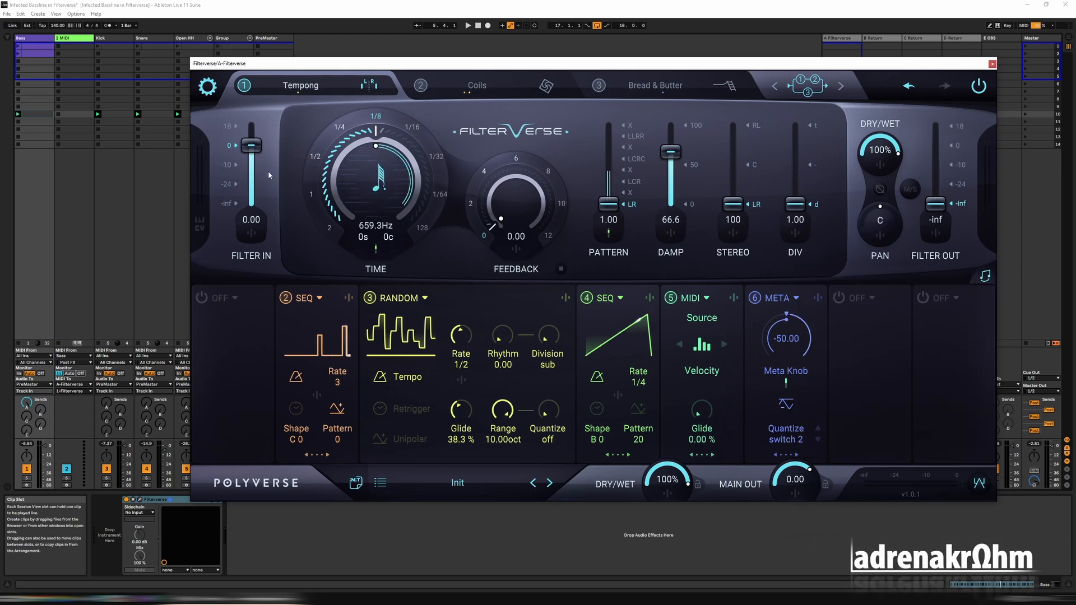
Lower the Tempong filter's Filter In to -inf and adjust its META 6 modulation amount
left_click_drag(250, 154, 254, 314)
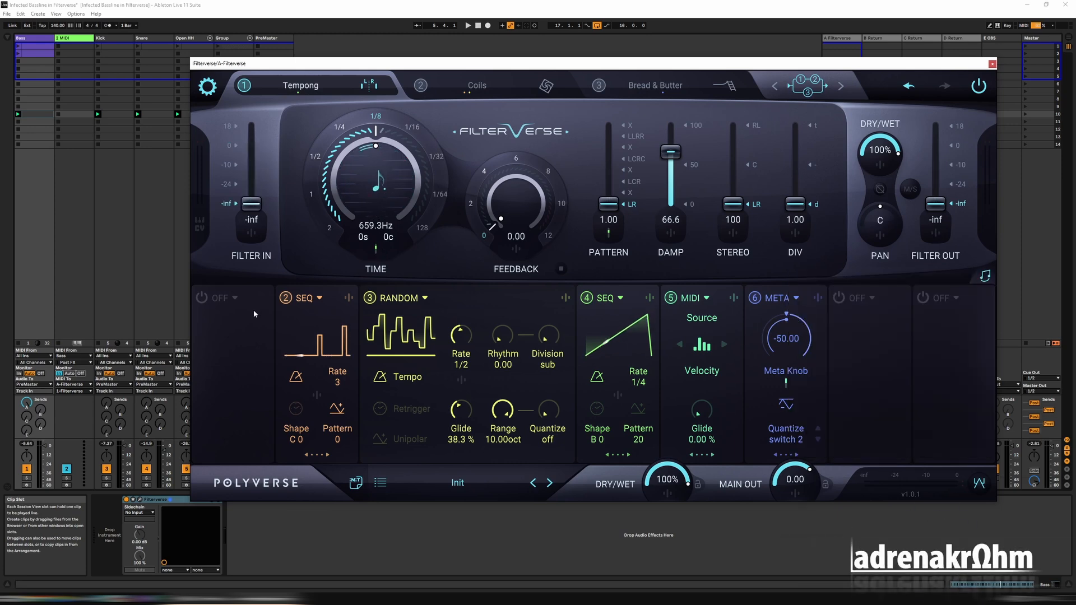
left_click(253, 236)
left_click_drag(378, 365, 375, 423)
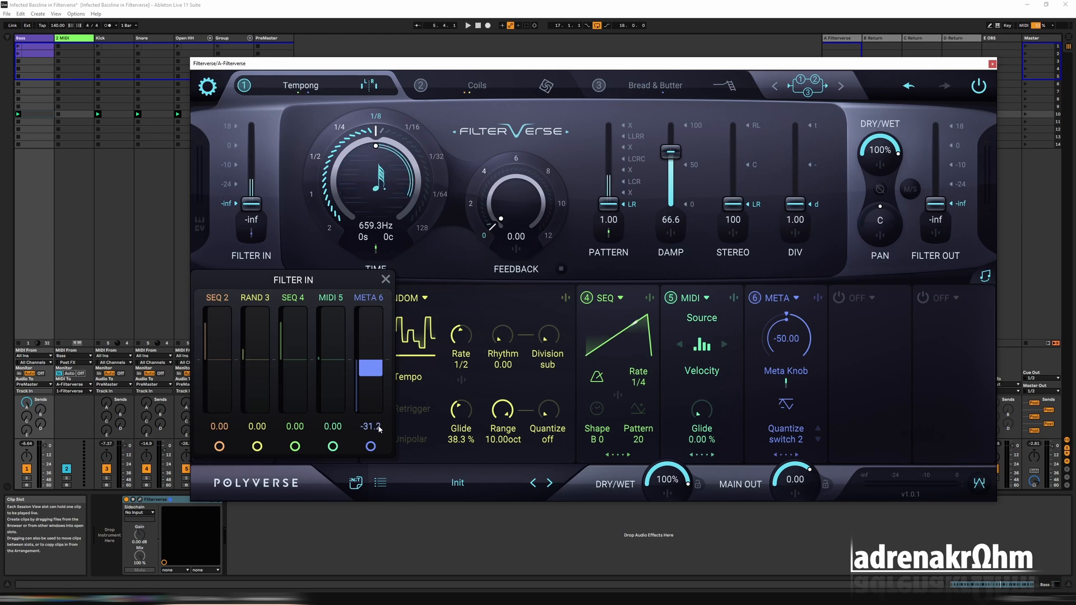
double_click(379, 429)
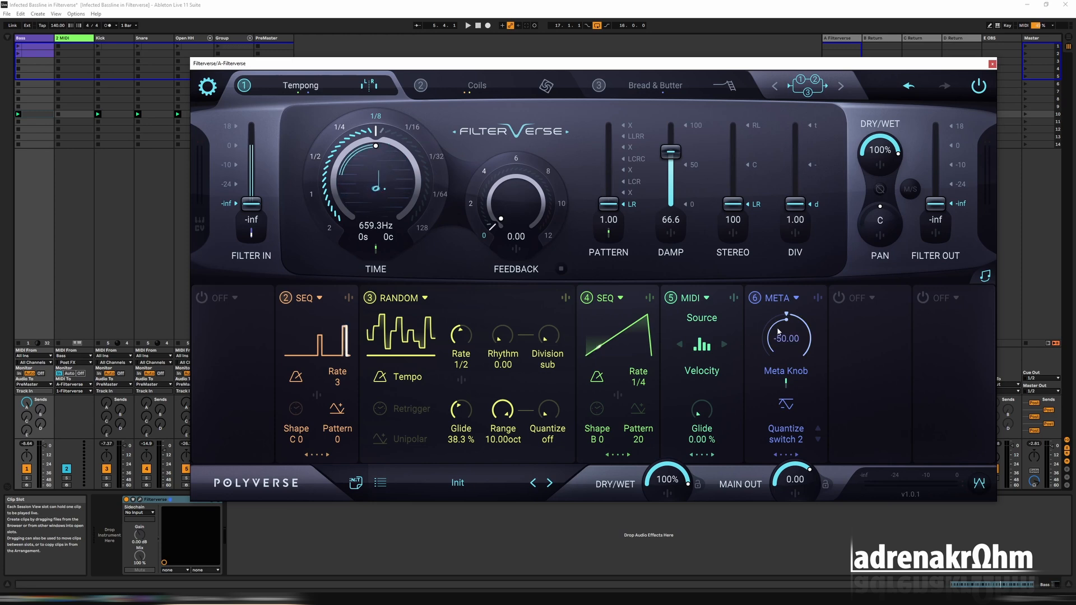
Audition the delay, clear the modulation on the Tempong filter's time, and raise its feedback to 4.00
key("space")
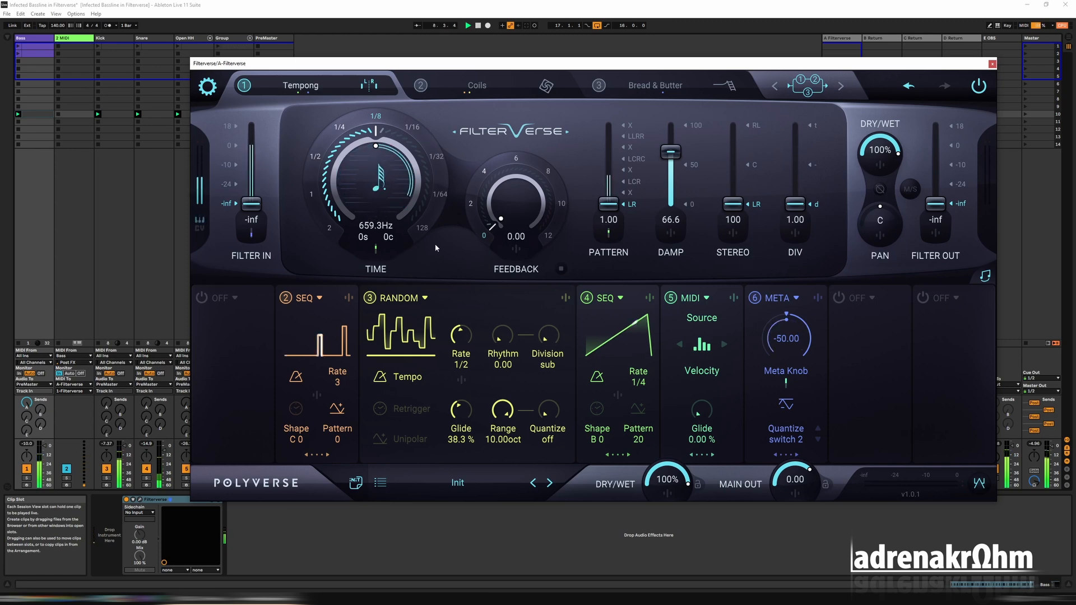
left_click(376, 248)
double_click(386, 360)
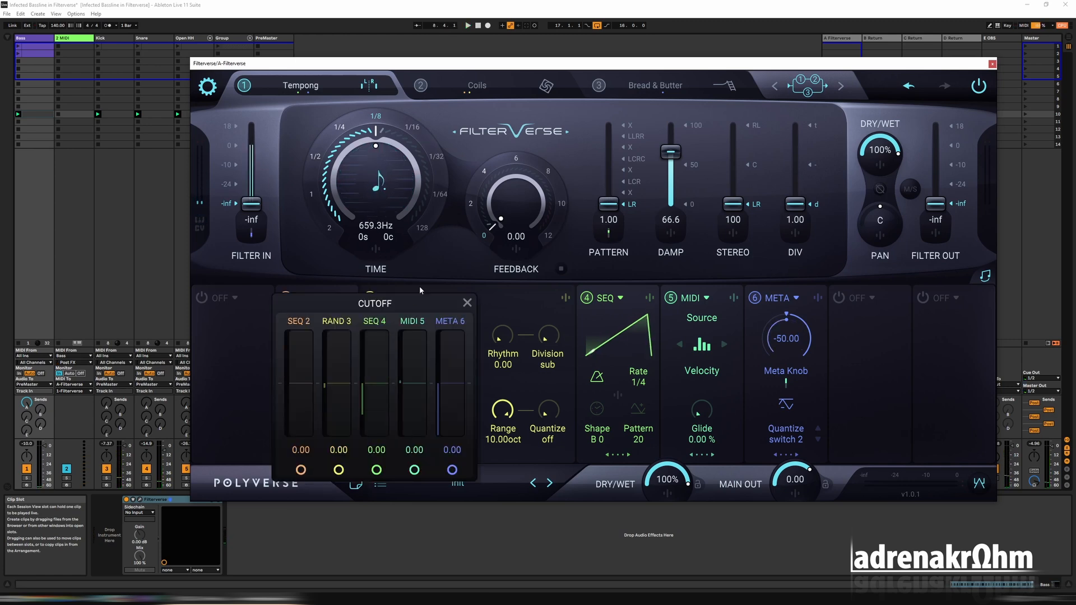
left_click(507, 253)
key("space")
left_click_drag(530, 206, 579, 161)
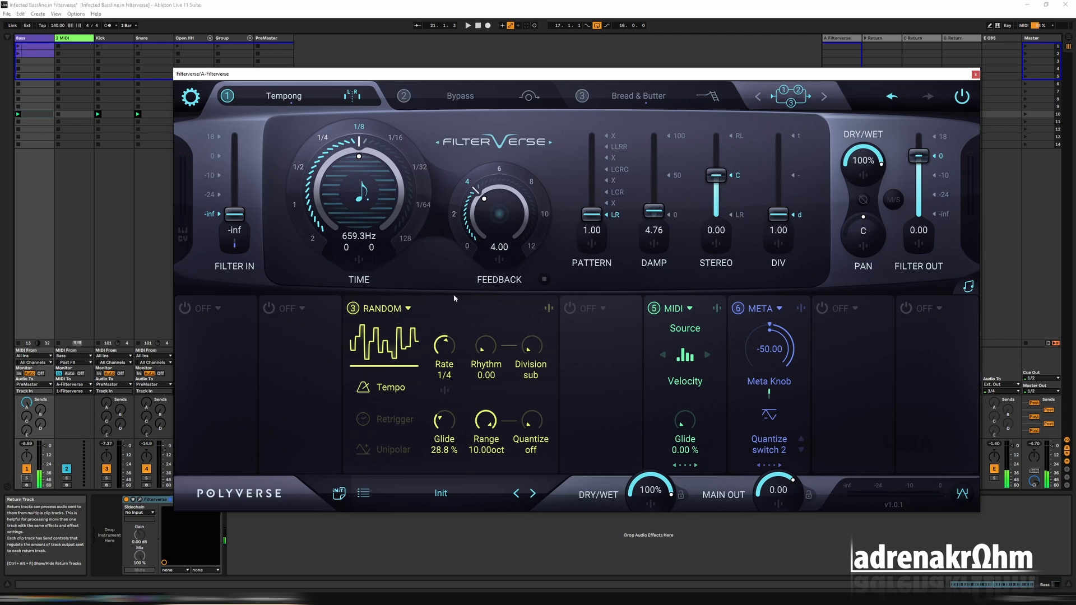
Set the Tempong filter's dry/wet to 50% and modulate it with RAND 3 by 50
double_click(865, 163)
type("50")
key("Return")
left_click(863, 186)
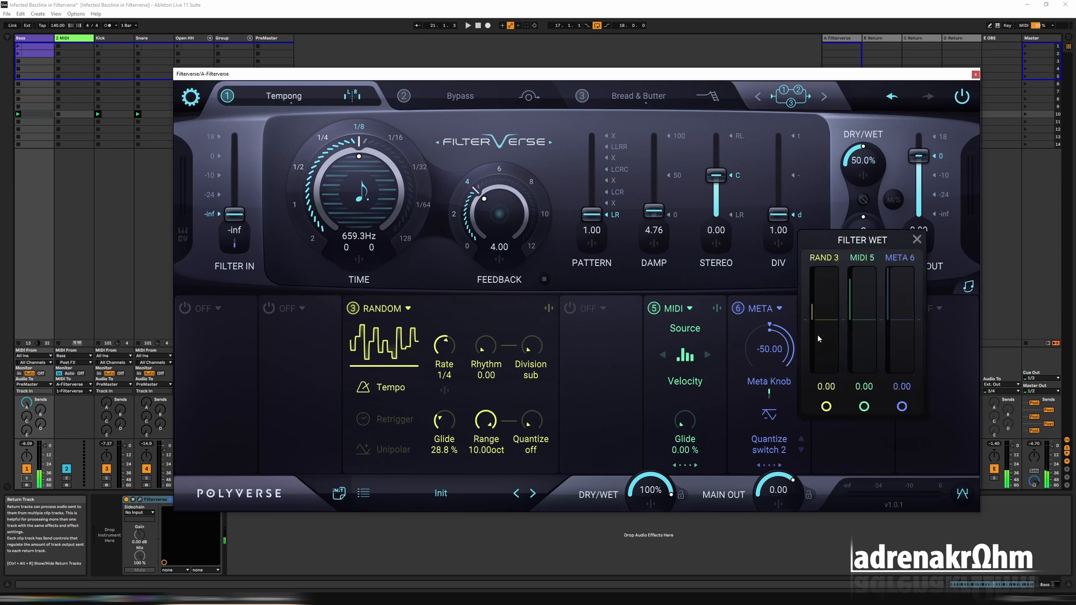
type("50")
key("Return")
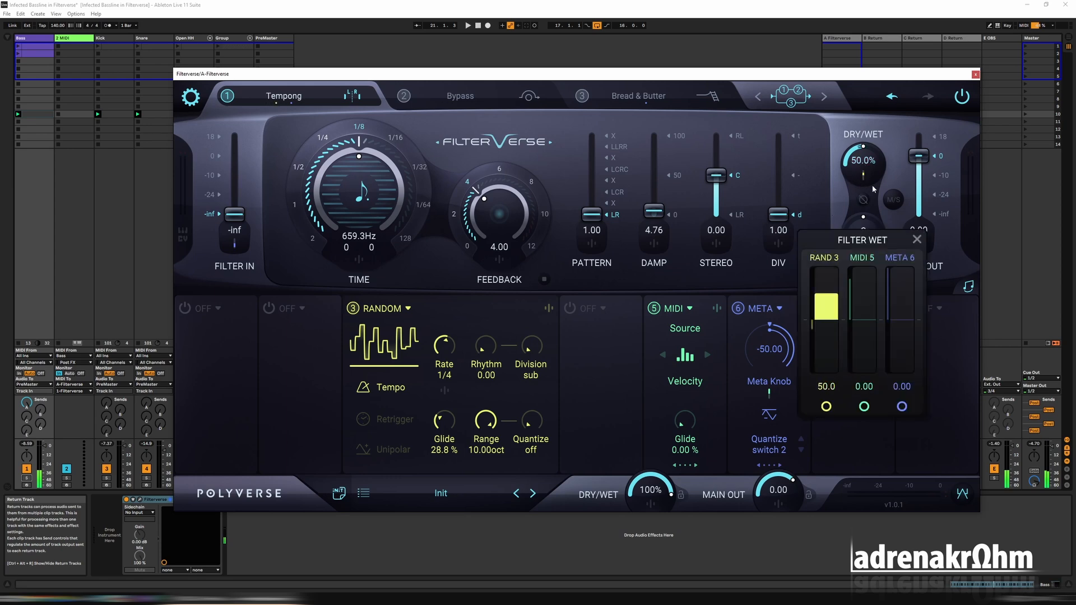
left_click(841, 200)
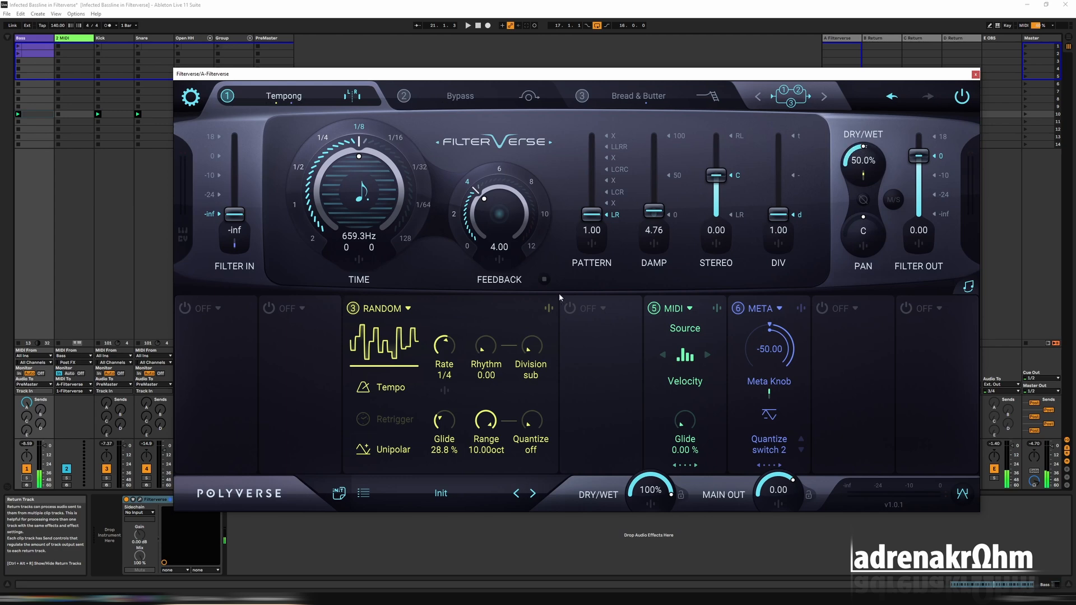
Set RAND 3's rate to 1/2 and reduce its modulation of the filter's dry/wet to 25 during playback
left_click_drag(445, 367, 449, 405)
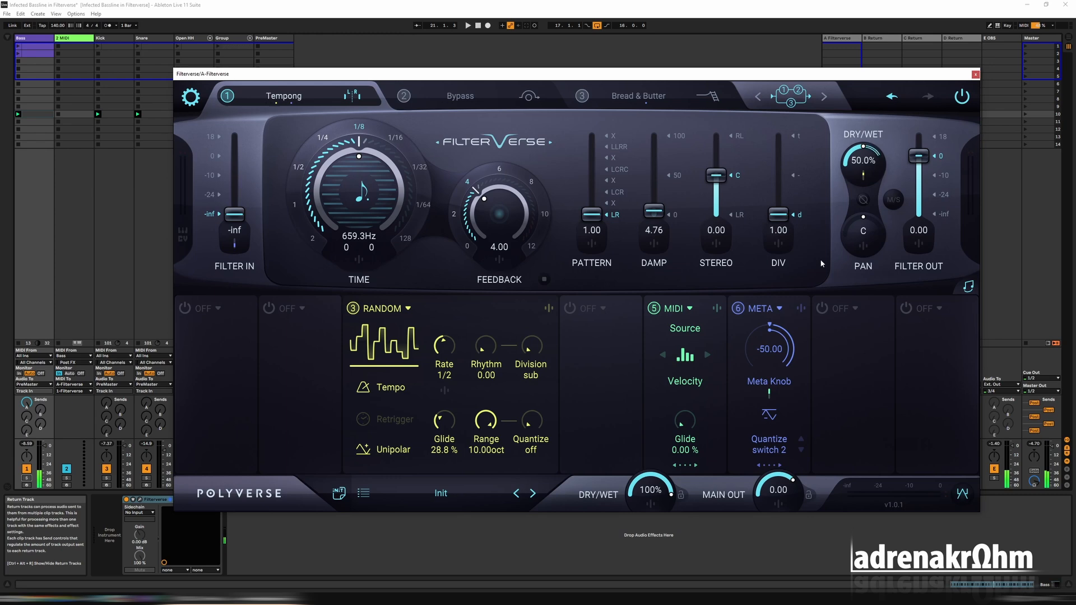
key("space")
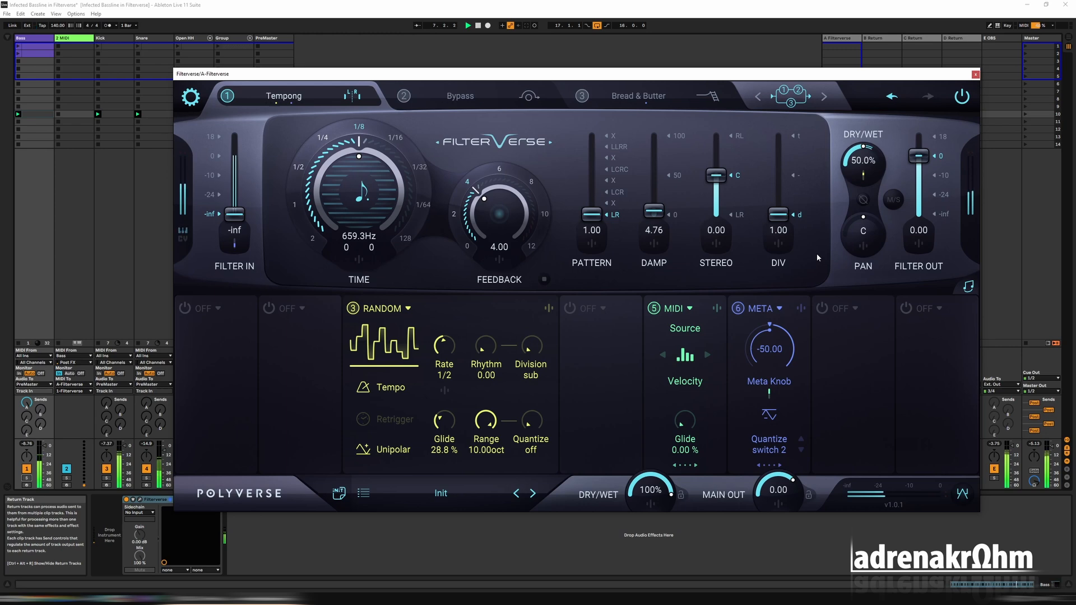
left_click(865, 178)
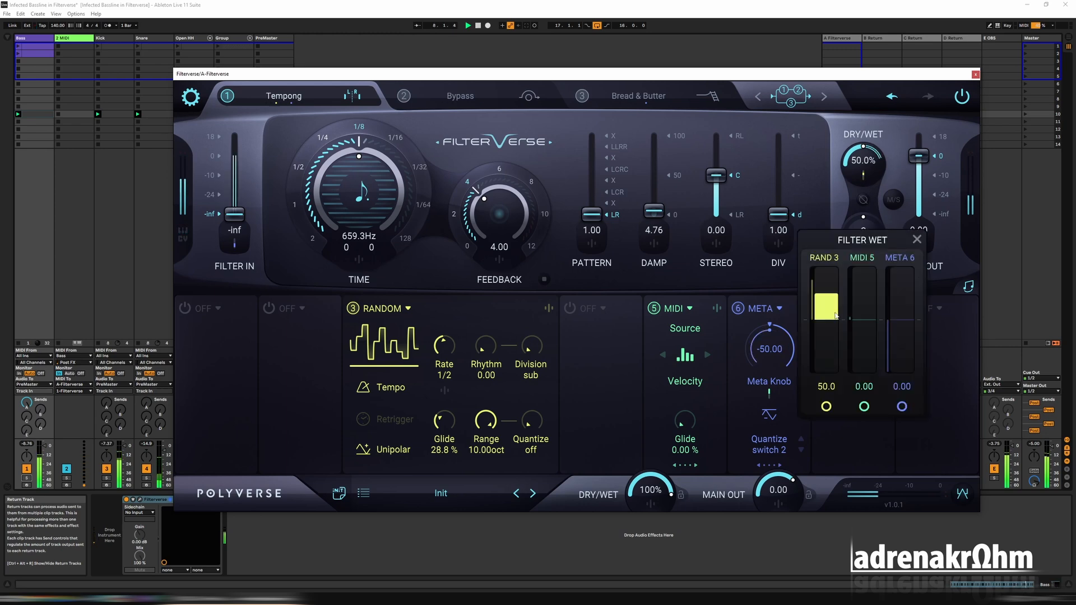
double_click(826, 386)
type("25")
key("Return")
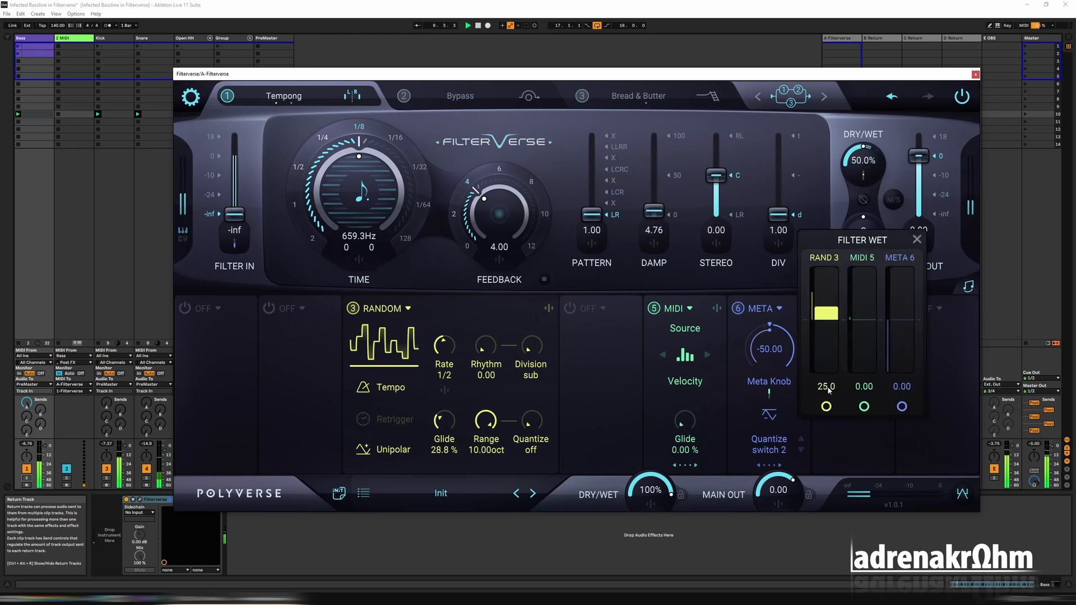
left_click(821, 204)
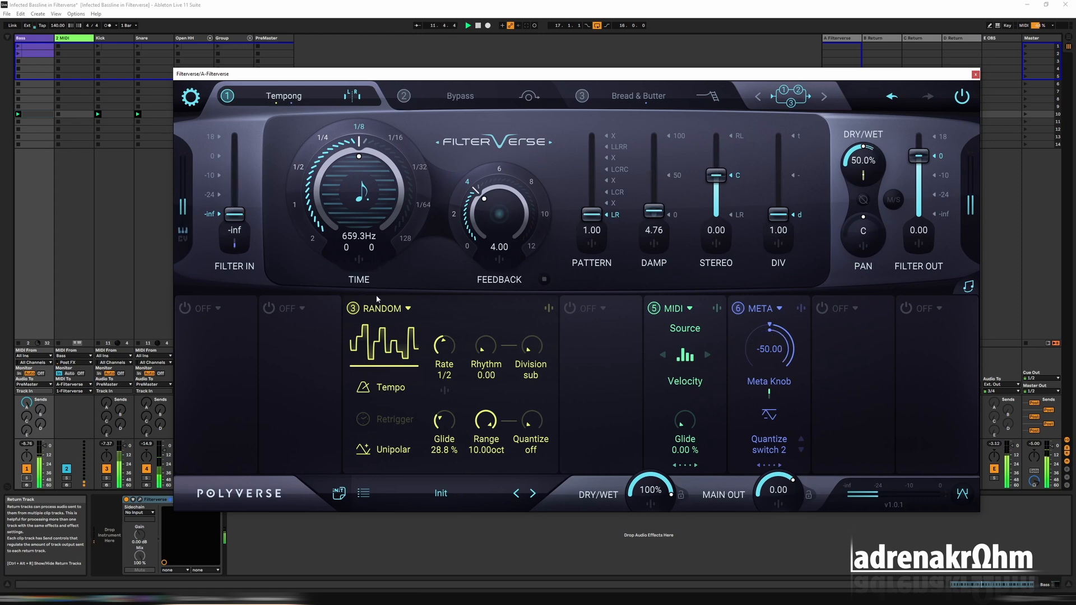
Duplicate the Filterverse device on the Bass track and reset the copy to the Init patch
left_click(32, 42)
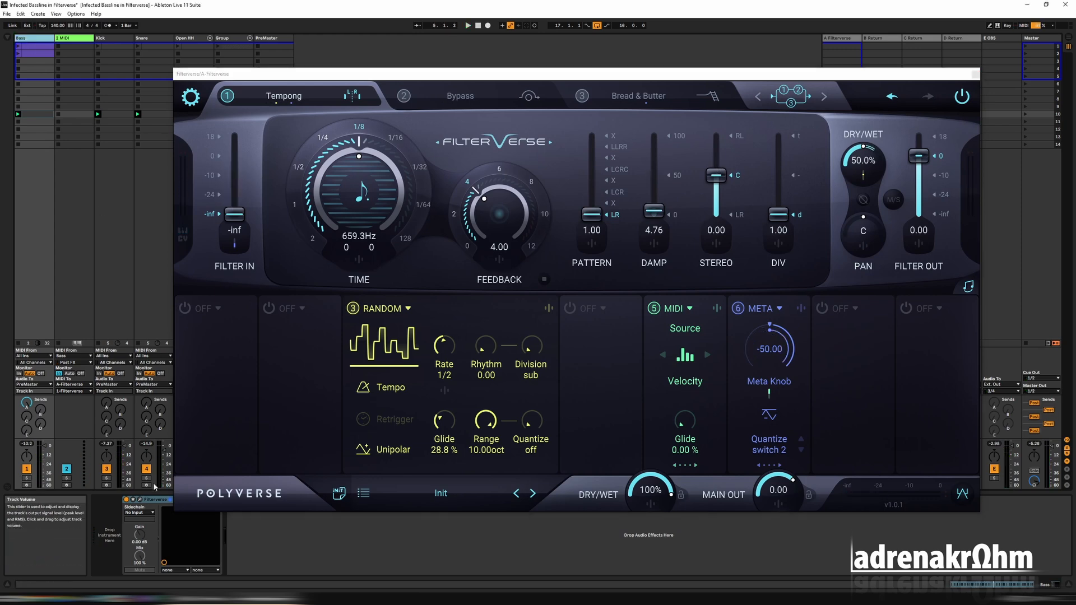
left_click(149, 500)
left_click(975, 74)
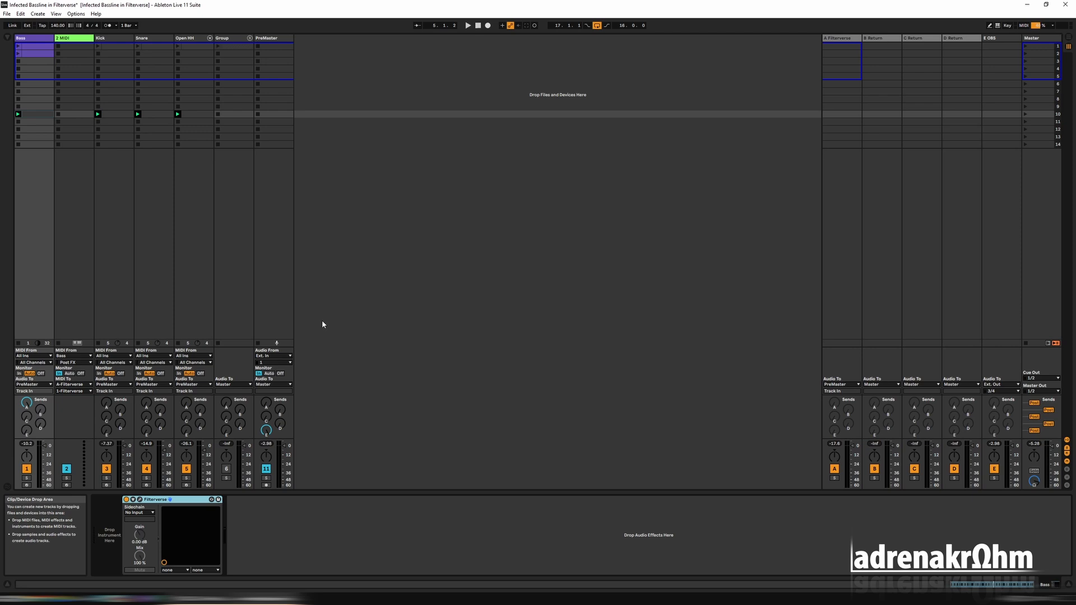
key("ctrl+d")
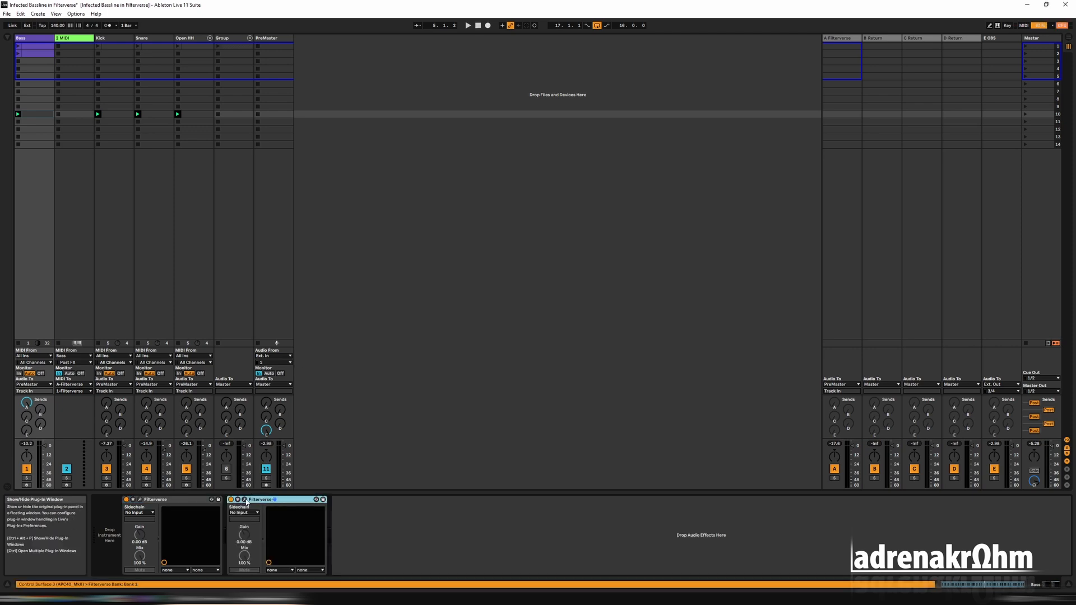
left_click(277, 499)
left_click(355, 482)
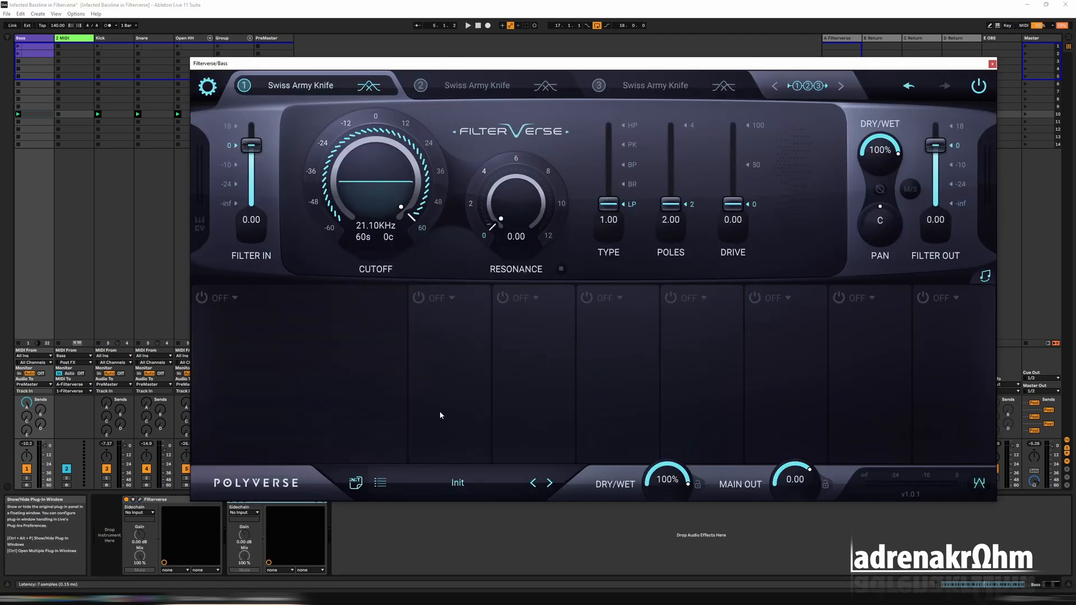
Switch filter 1 of the new Filterverse to Clear Glass in HP mode with its cutoff at 20.60 Hz
left_click(301, 87)
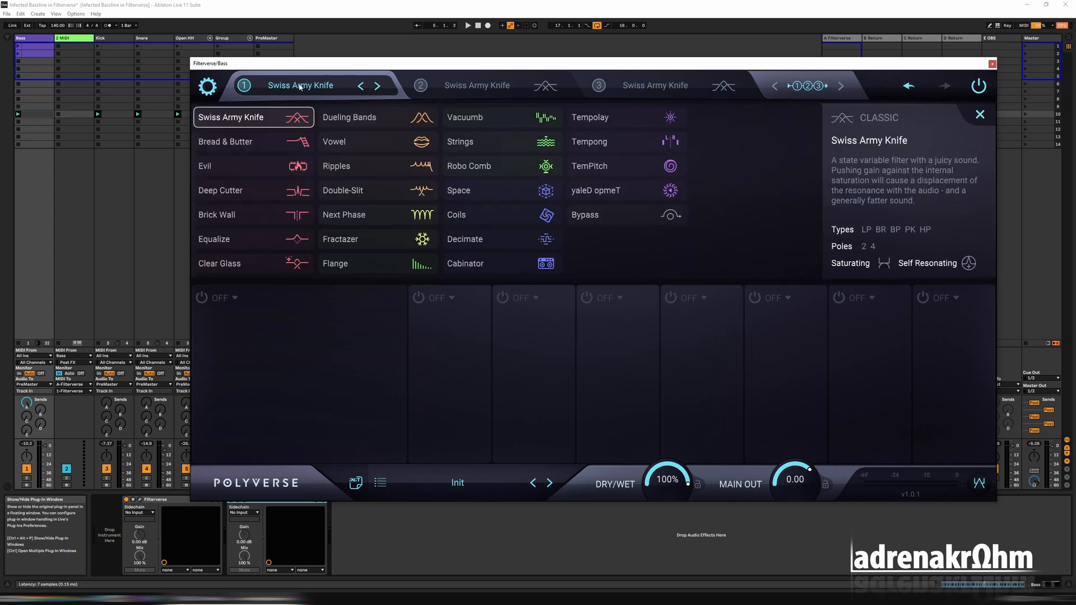
left_click(253, 267)
left_click_drag(373, 146, 371, 457)
left_click(629, 131)
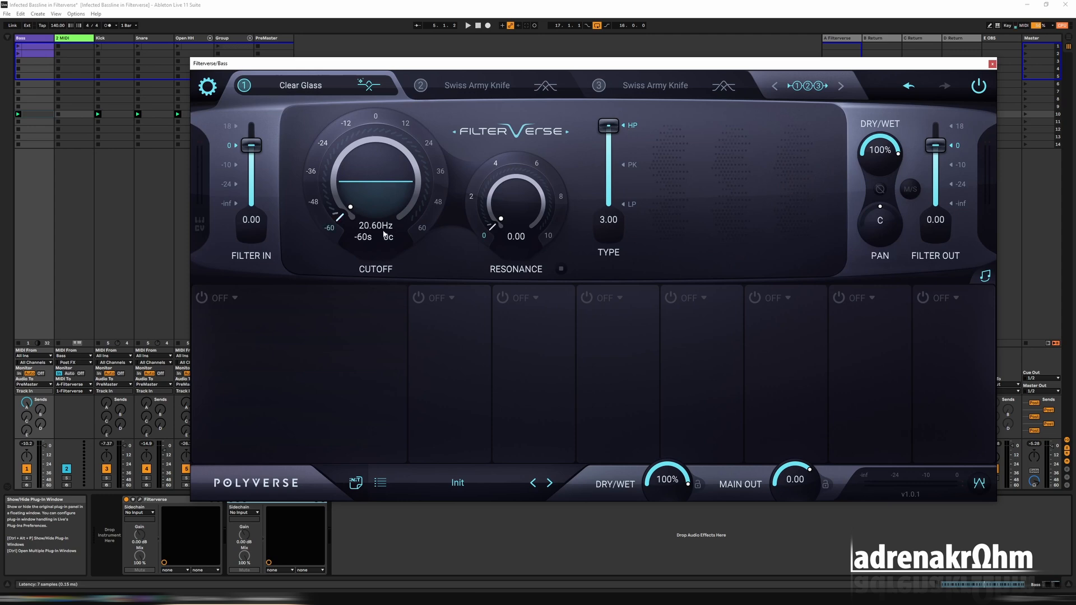
Make modulator 1 an Env. Follower listening to SC L, and feed the device's sidechain from the Kick track
left_click(220, 297)
left_click(239, 298)
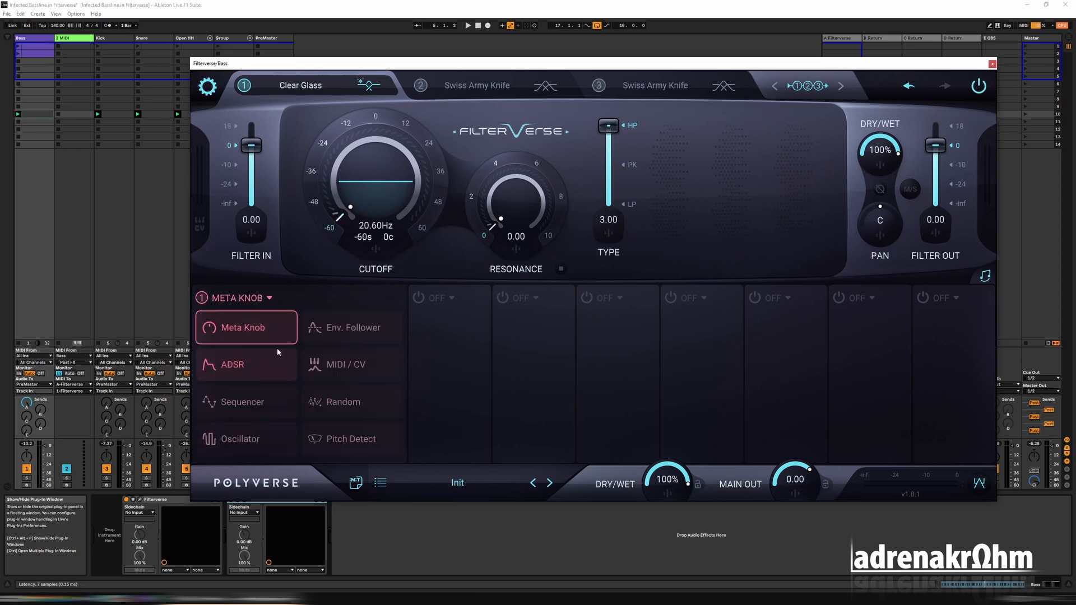
left_click(339, 332)
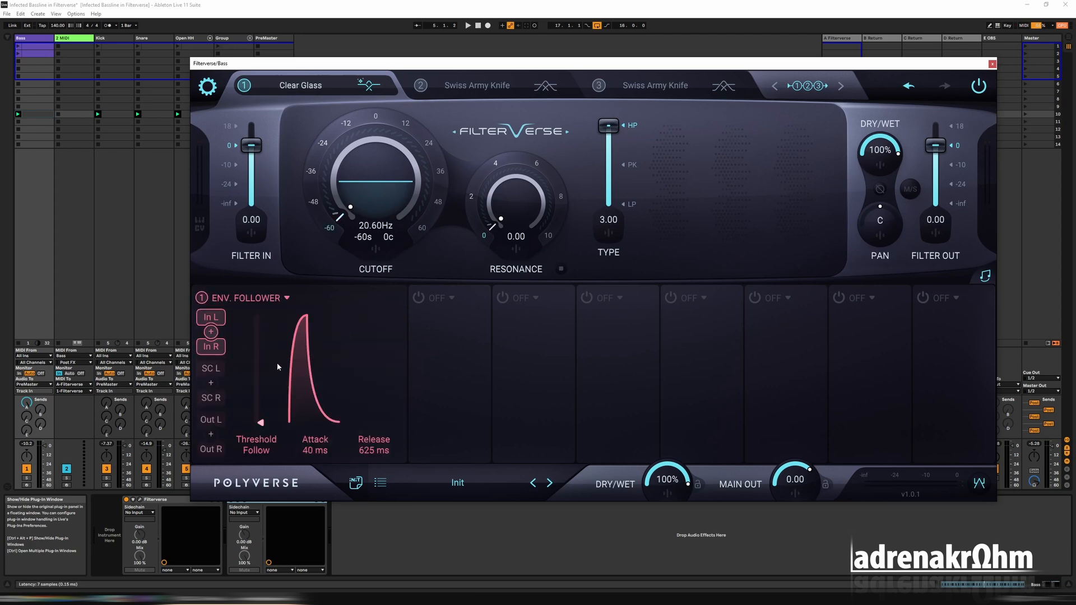
left_click(212, 369)
left_click(245, 513)
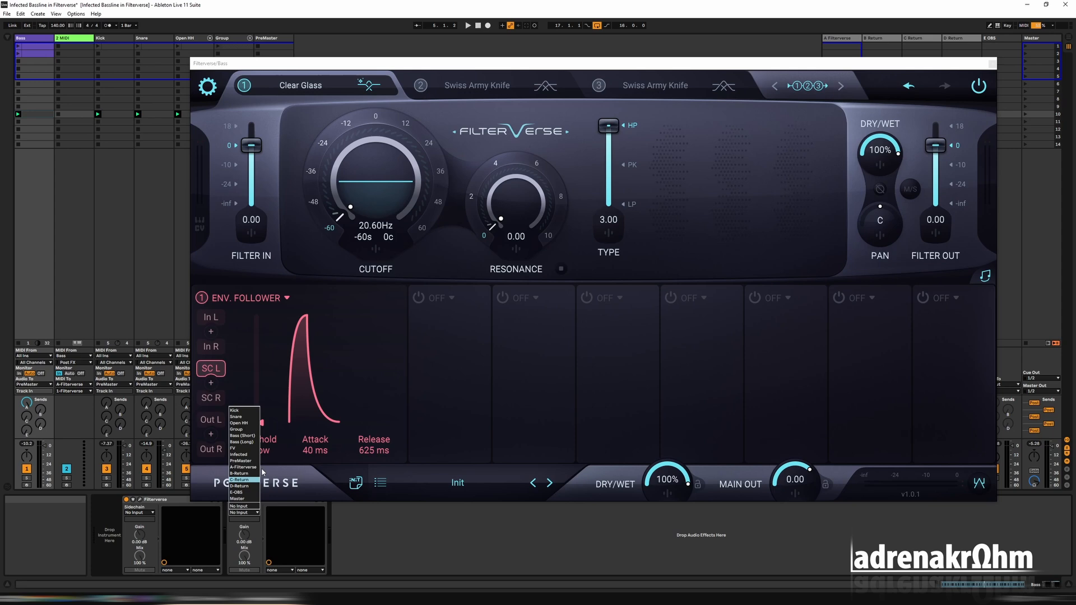
left_click(246, 412)
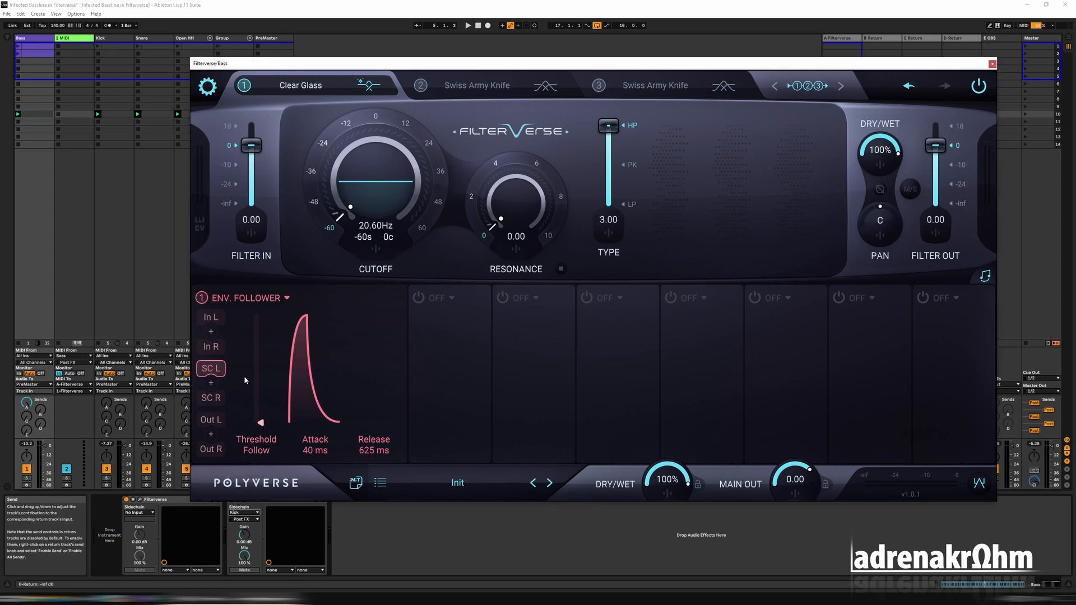
Modulate the Clear Glass cutoff with ENVF 1 by 52.5 while listening to the loop
key("space")
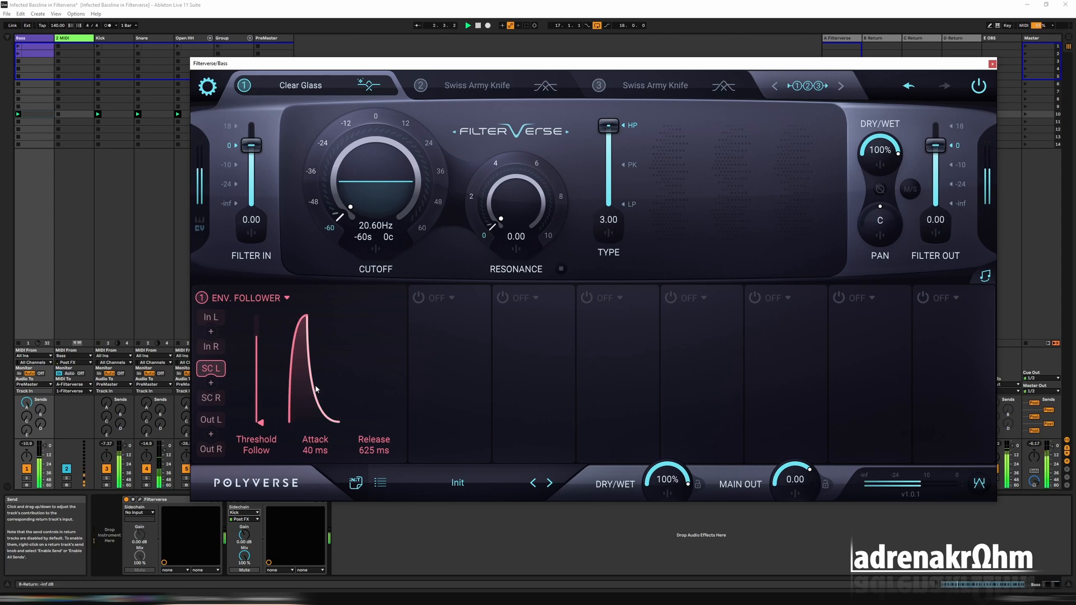
left_click(376, 250)
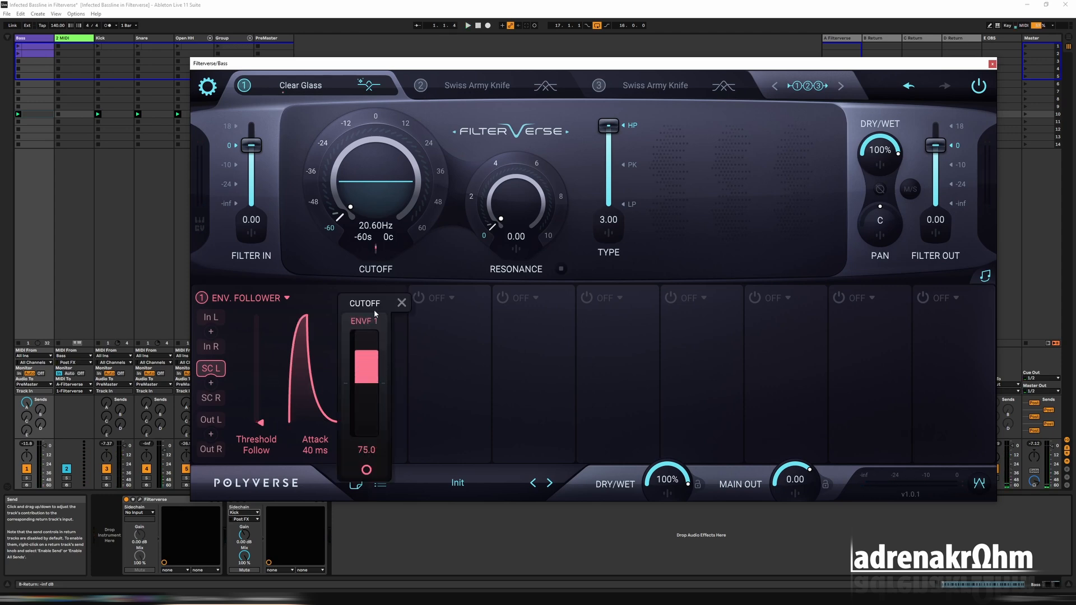
left_click_drag(375, 302, 375, 296)
key("space")
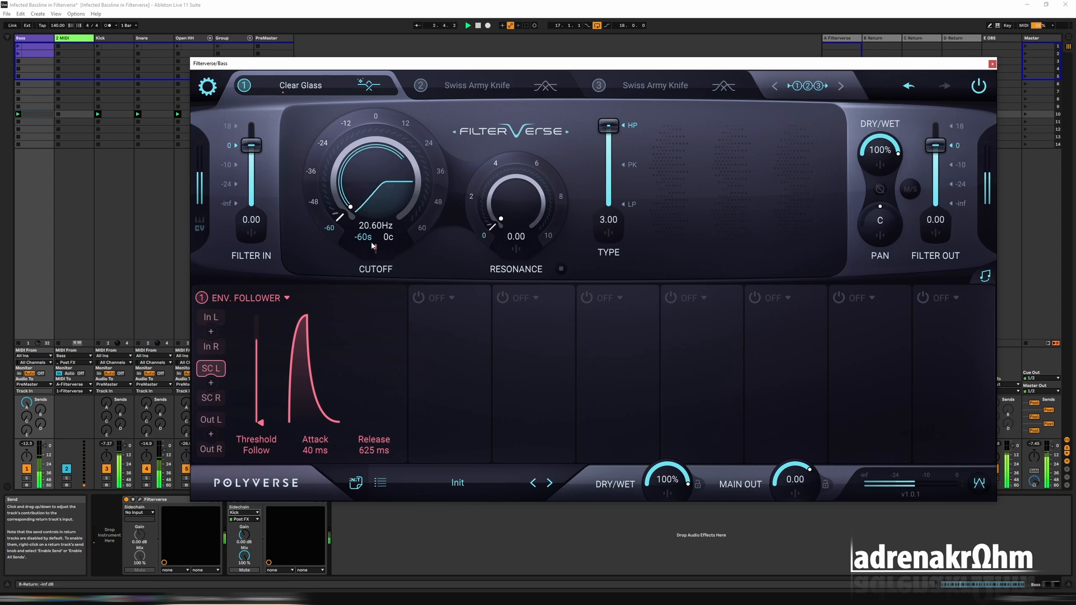
left_click(374, 249)
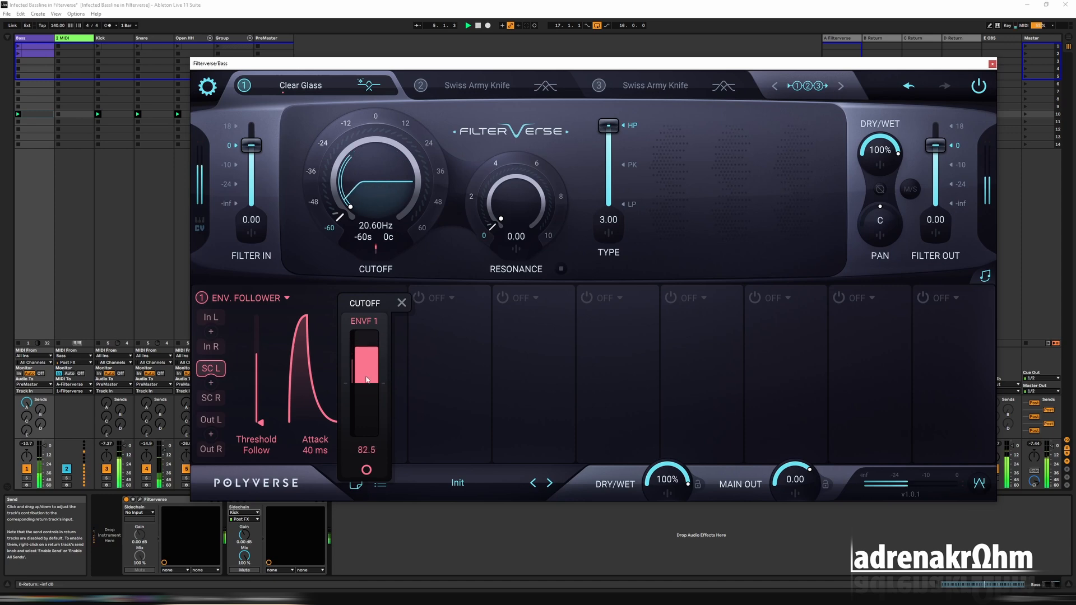
left_click_drag(373, 354, 366, 392)
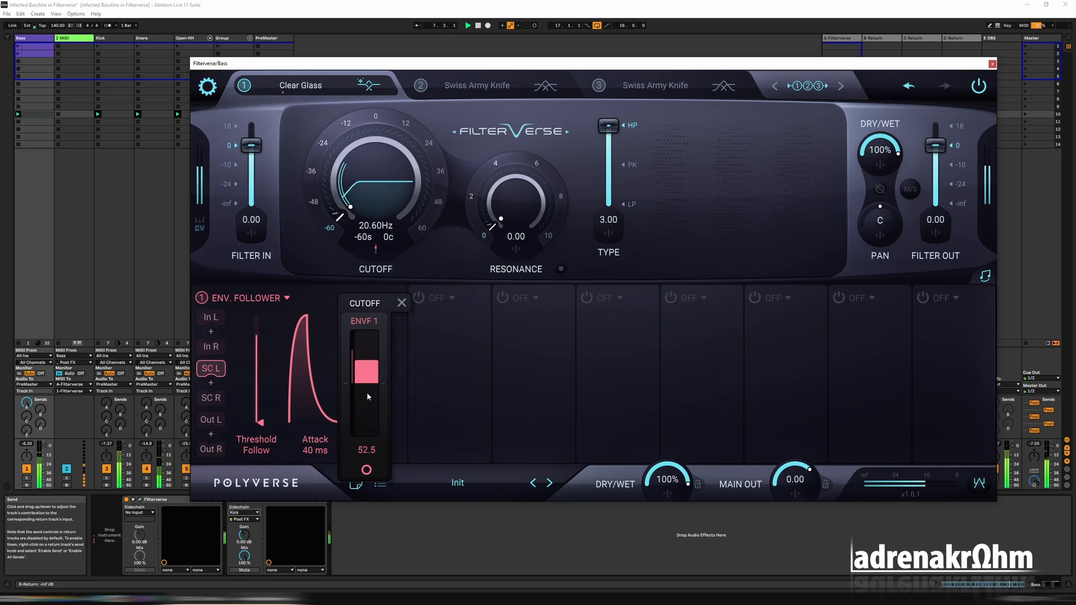
Set the envelope follower's attack to 0 ms and shorten its release to about 156 ms during playback
left_click_drag(327, 437, 315, 473)
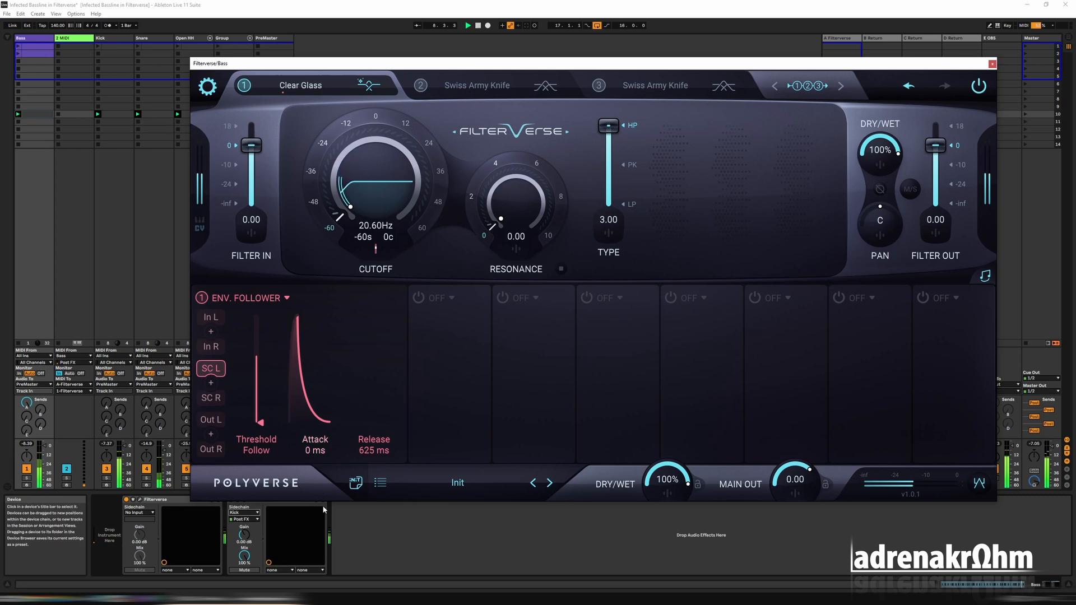
left_click_drag(375, 447, 384, 505)
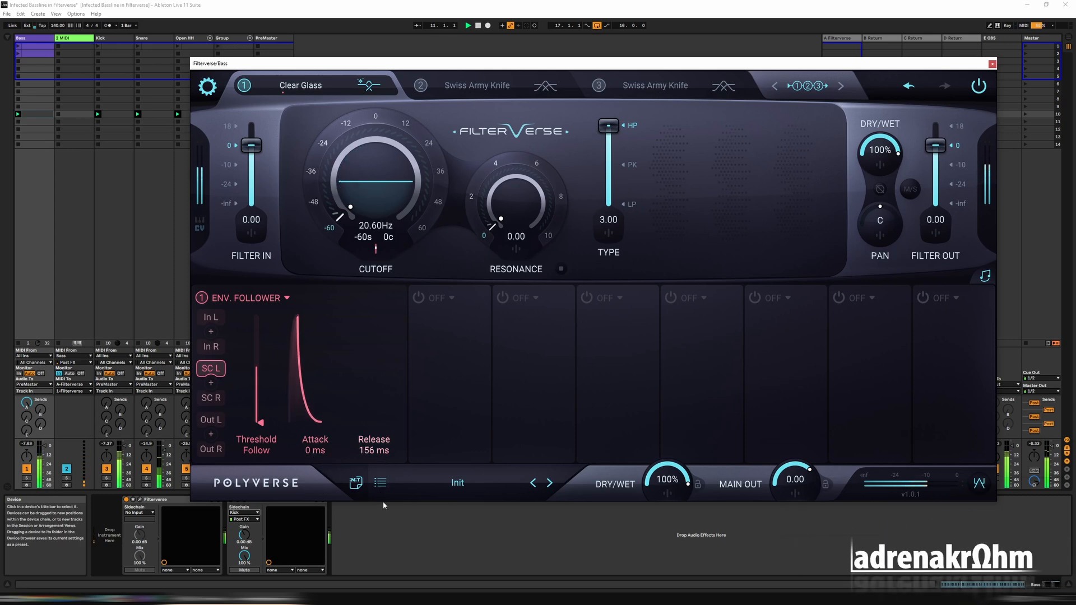
left_click_drag(391, 484, 451, 461)
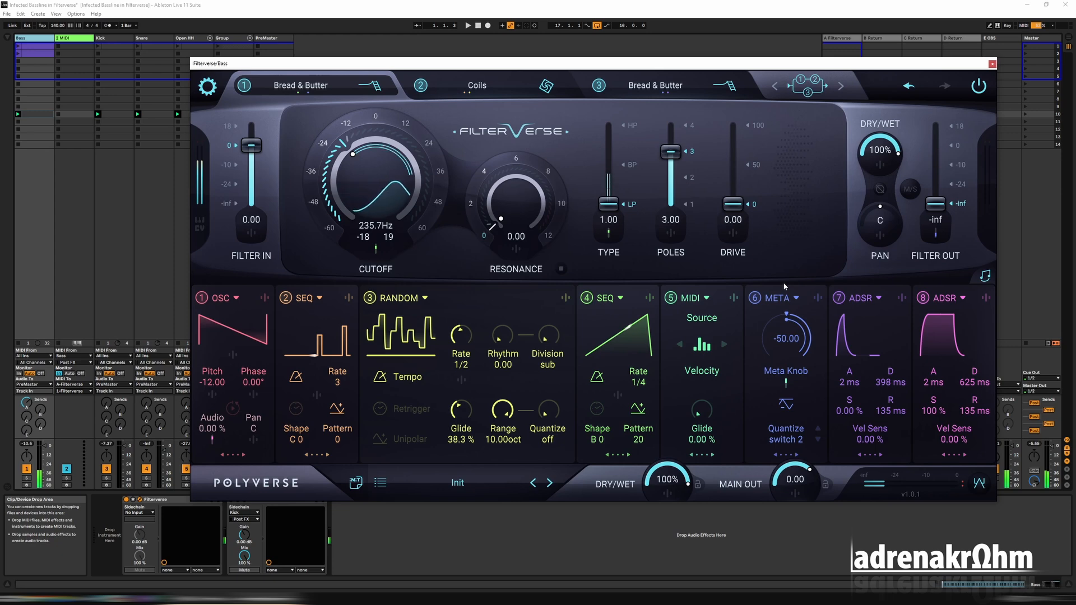
key("space")
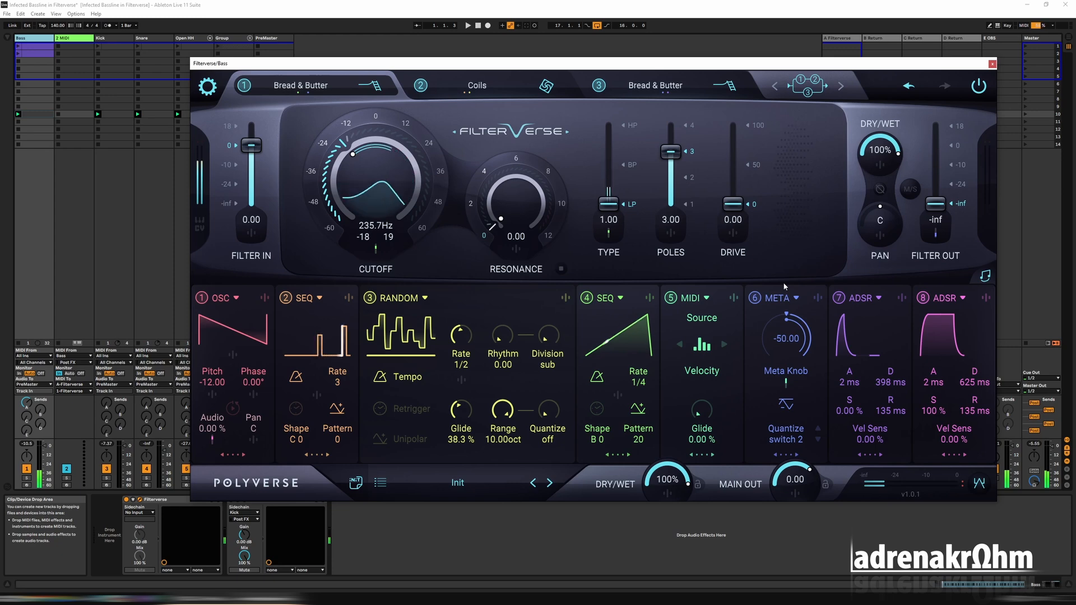